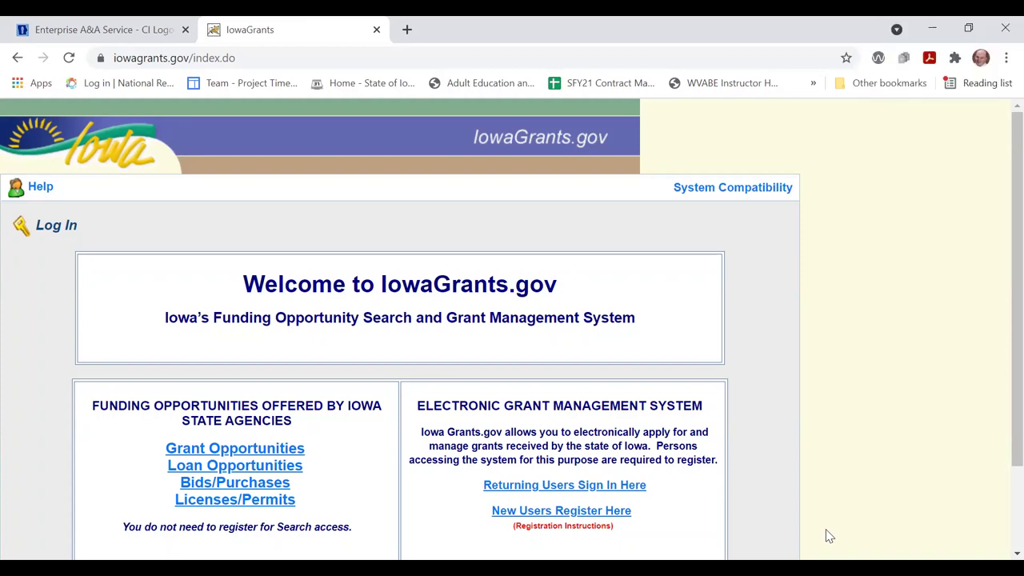
Scroll down the IowaGrants.gov welcome page to see the no-registration searches and sign-in links.
scroll(848, 511, "down", 1)
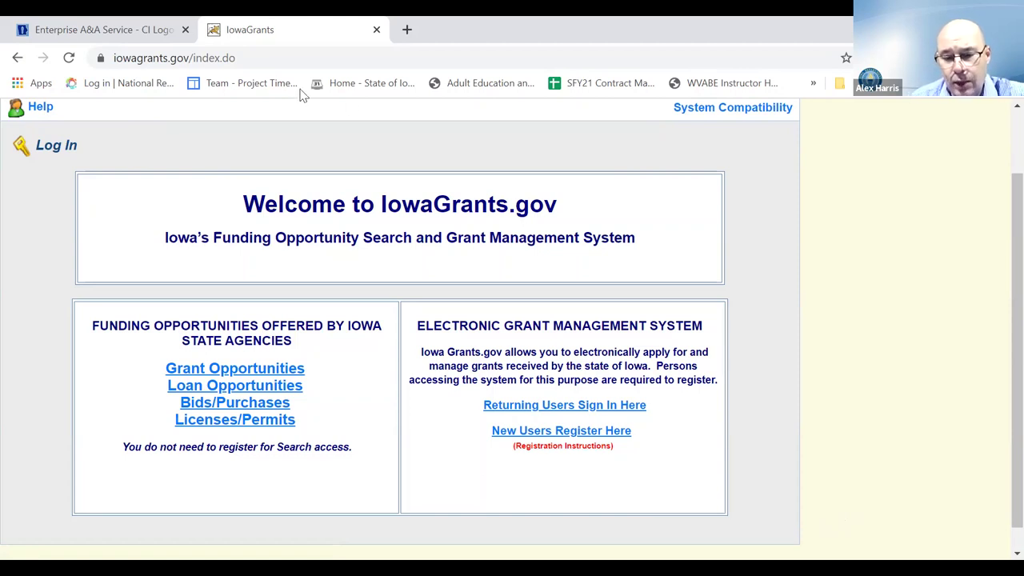
Scroll through the Enterprise A&A Create An Account form, then return to the IowaGrants.gov welcome page.
left_click(89, 31)
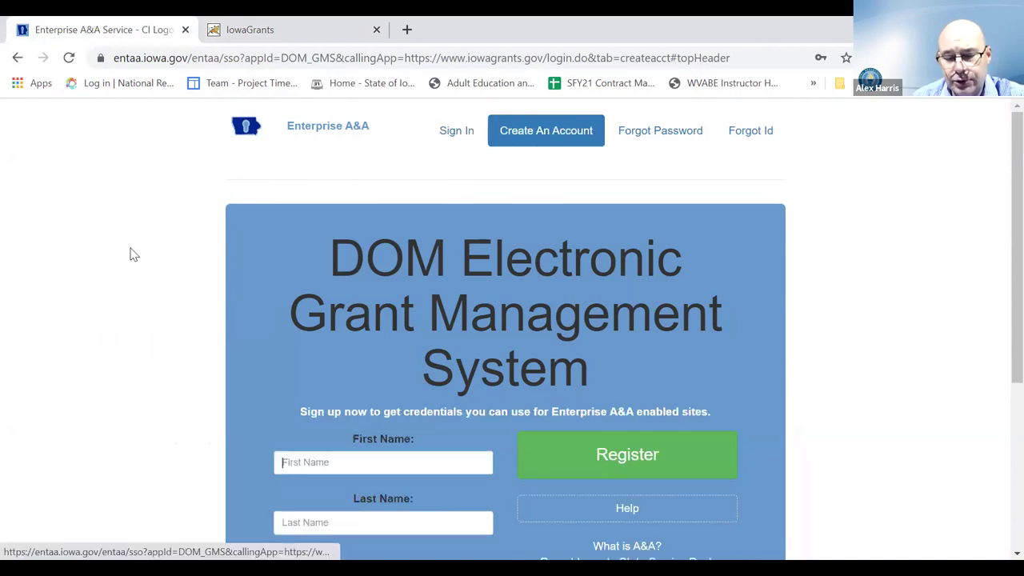
scroll(148, 253, "down", 1)
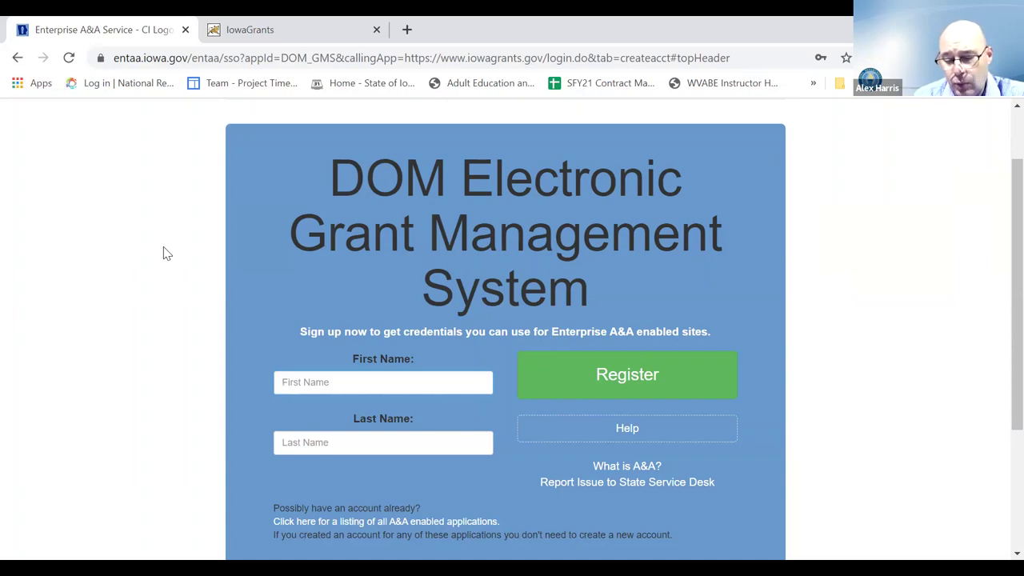
left_click(280, 38)
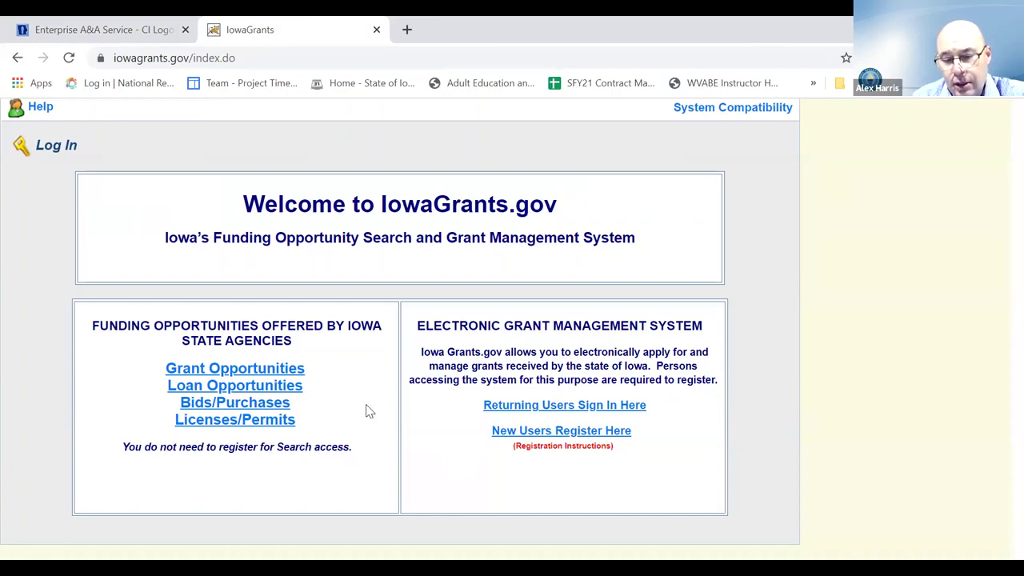
Sign in as a returning user with the saved Account ID and open Funding Opportunities.
left_click(562, 405)
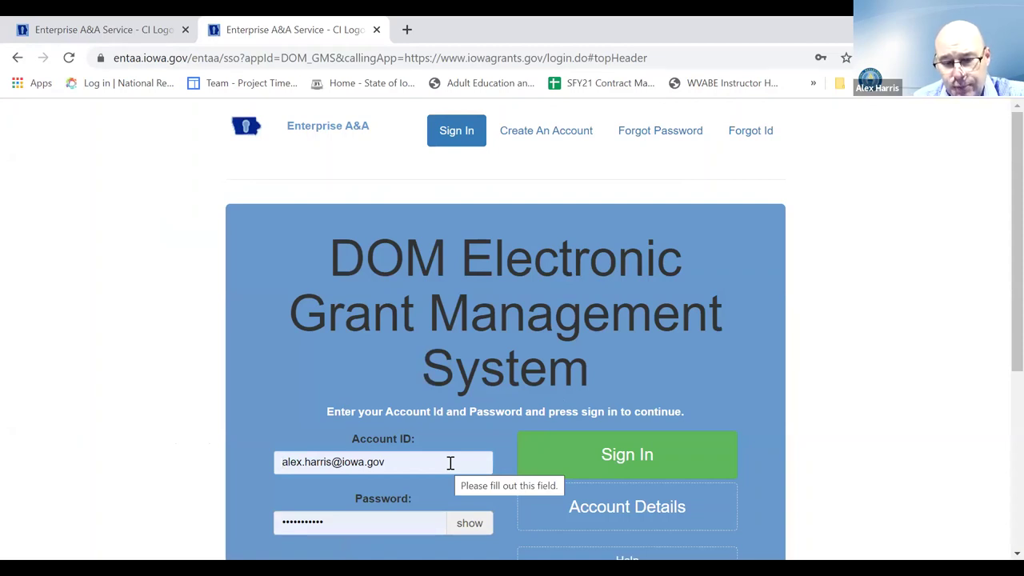
left_click(451, 462)
left_click(423, 393)
left_click(611, 456)
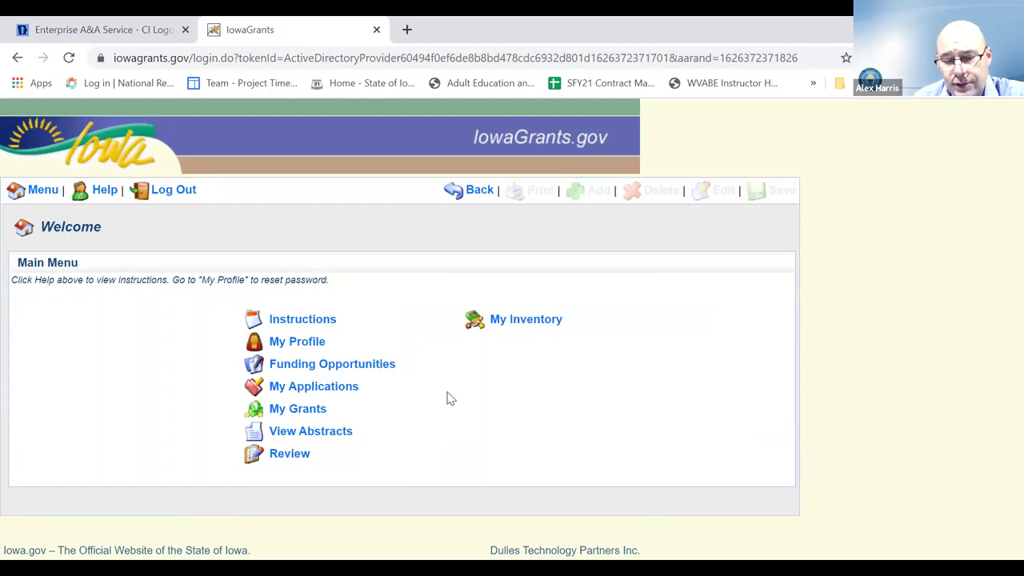
left_click(338, 364)
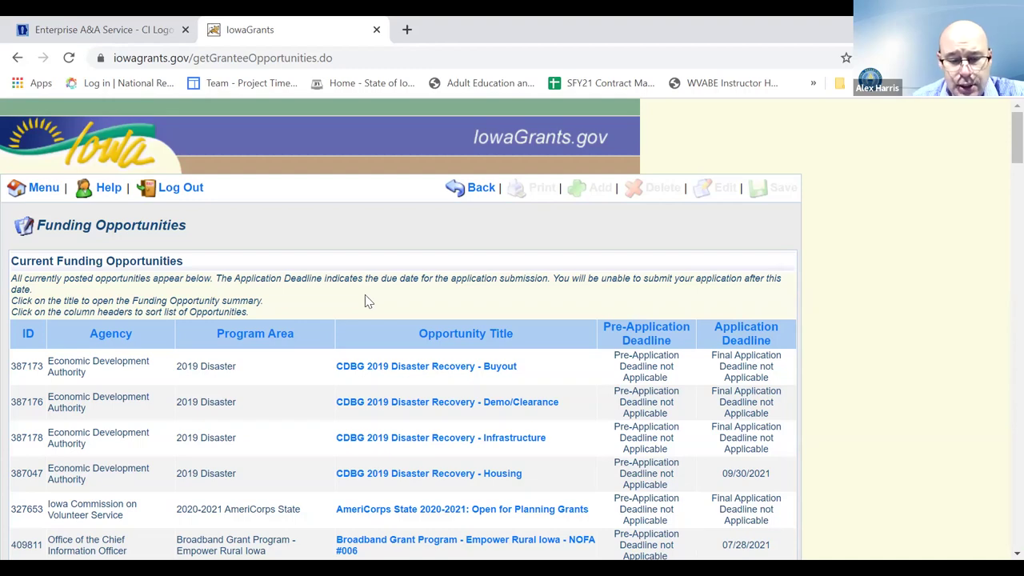
Sort opportunities by Opportunity Title and open Local Workforce Development Plan (2021-2023).
left_click(429, 338)
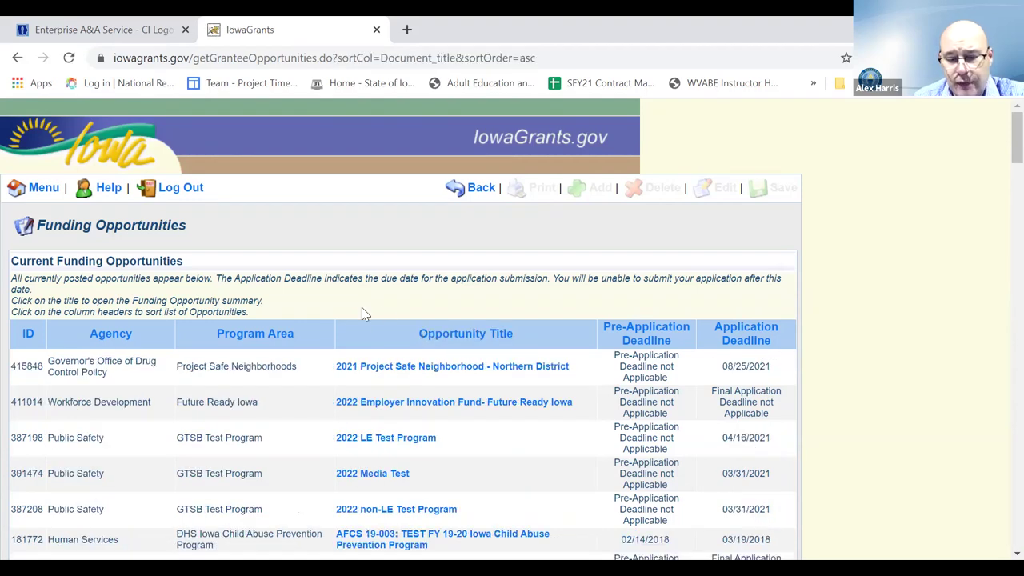
scroll(362, 308, "down", 8)
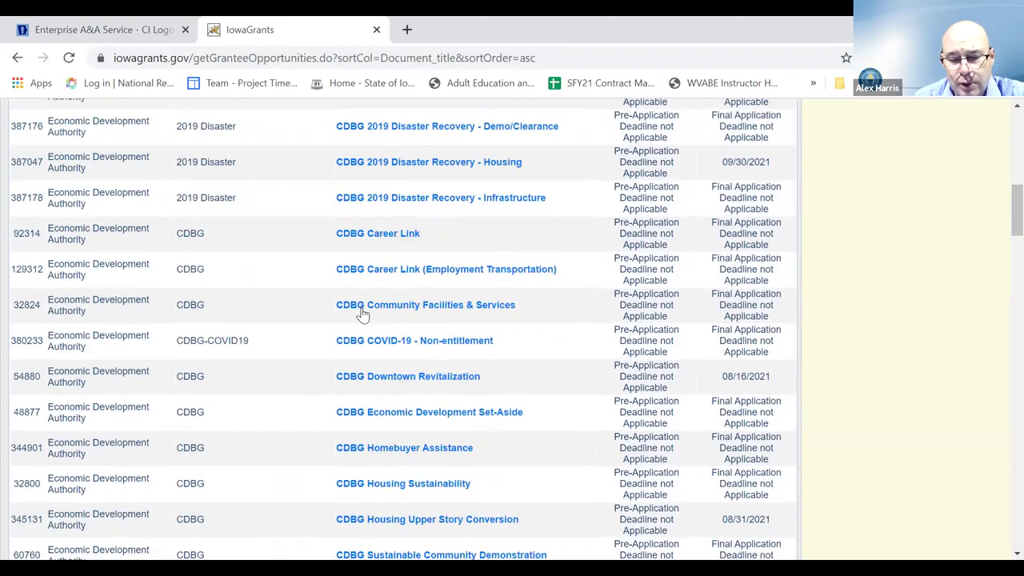
scroll(361, 314, "down", 7)
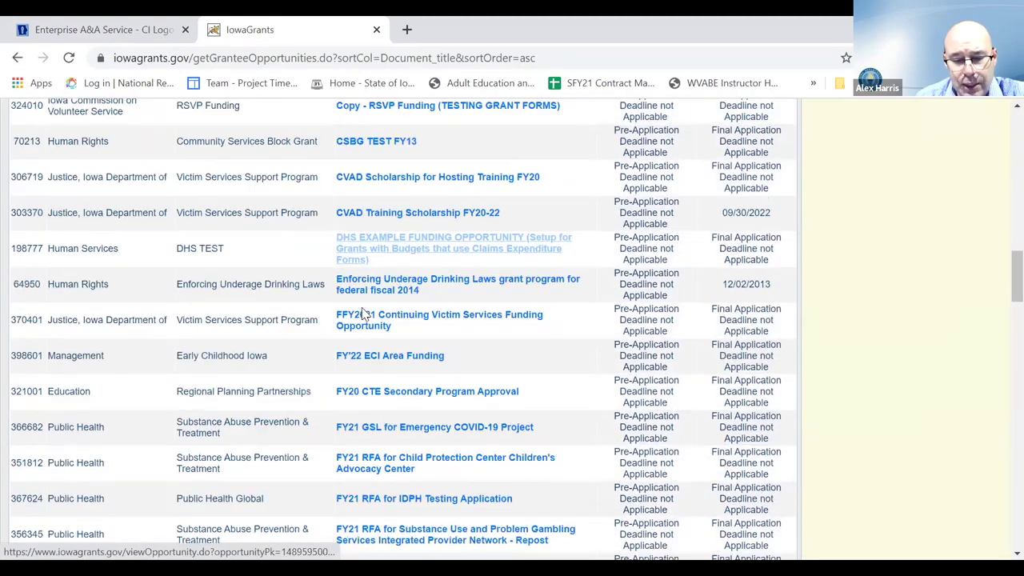
scroll(362, 312, "down", 10)
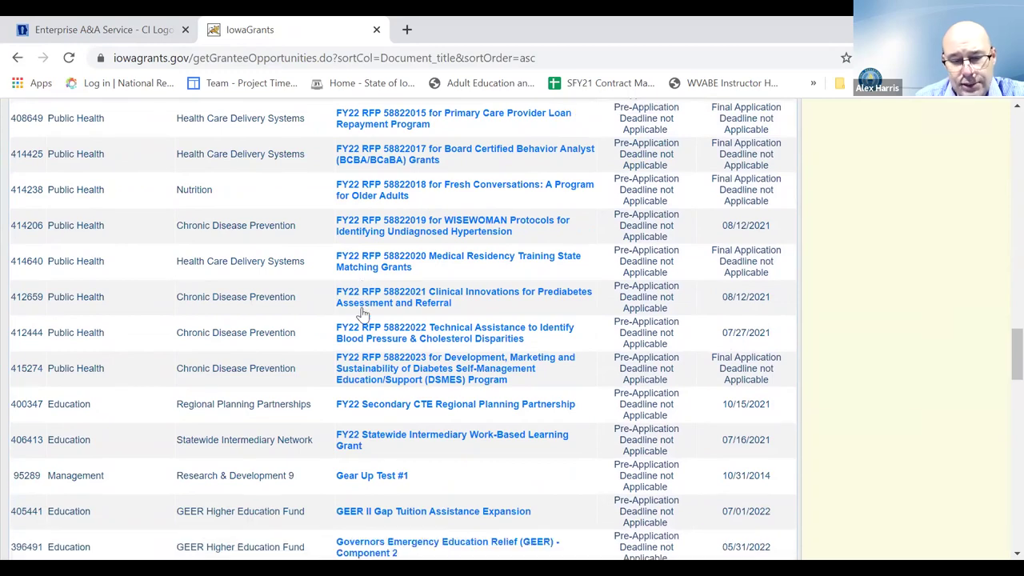
scroll(361, 313, "down", 9)
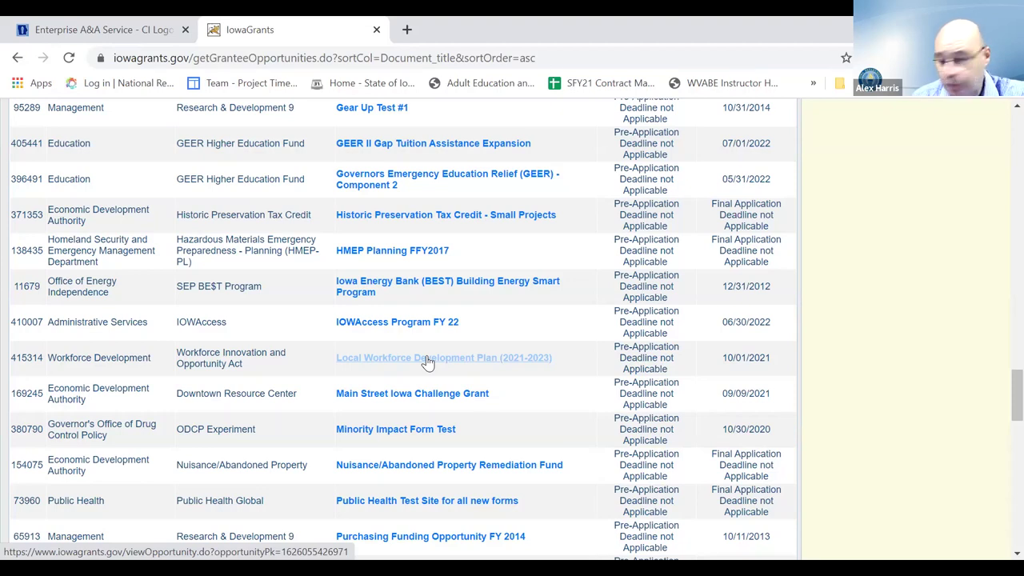
left_click(428, 362)
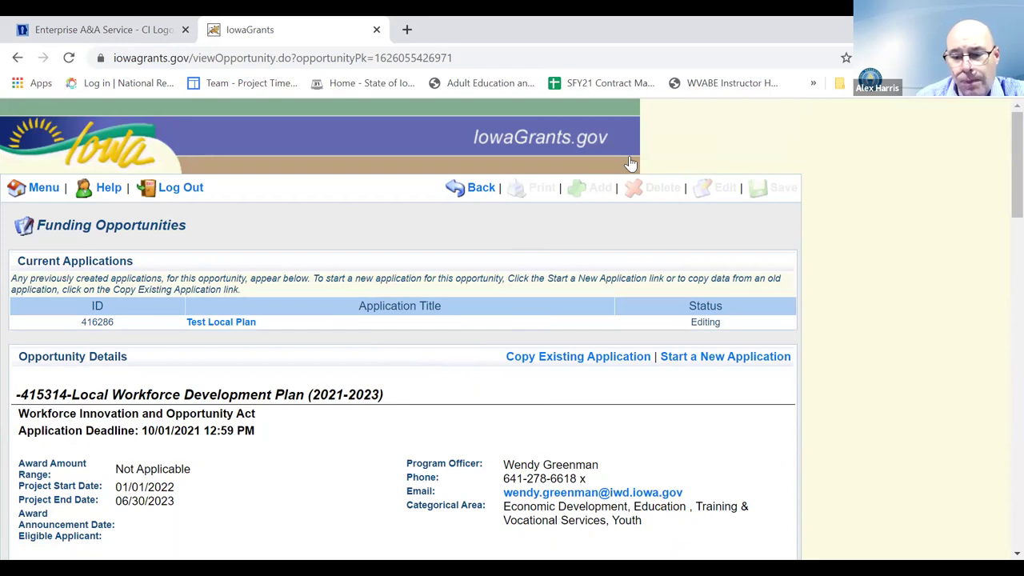
Scroll through the opportunity page to review its Test Local Plan application and 10/01/2021 deadline.
scroll(736, 294, "down", 1)
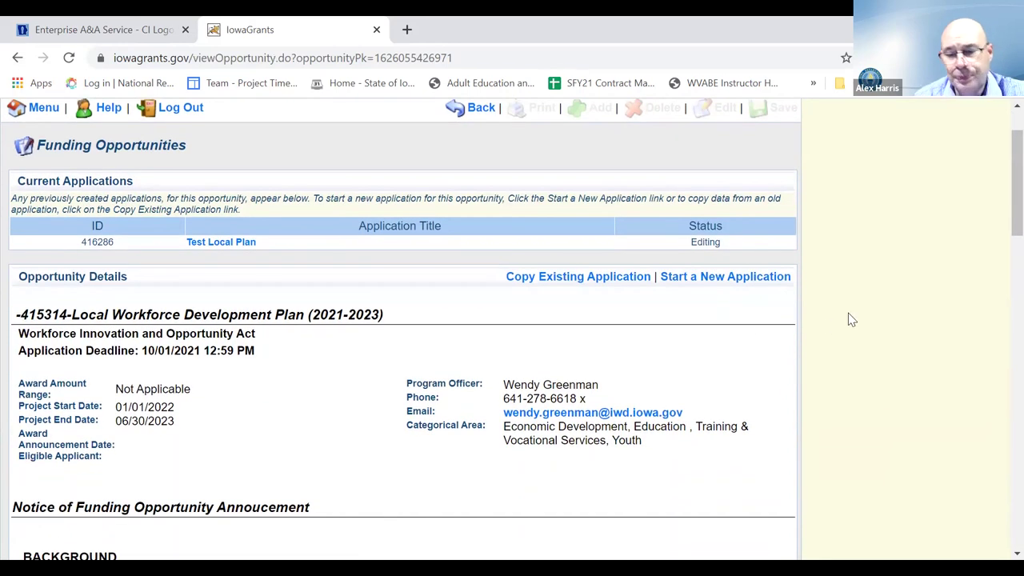
scroll(852, 320, "down", 3)
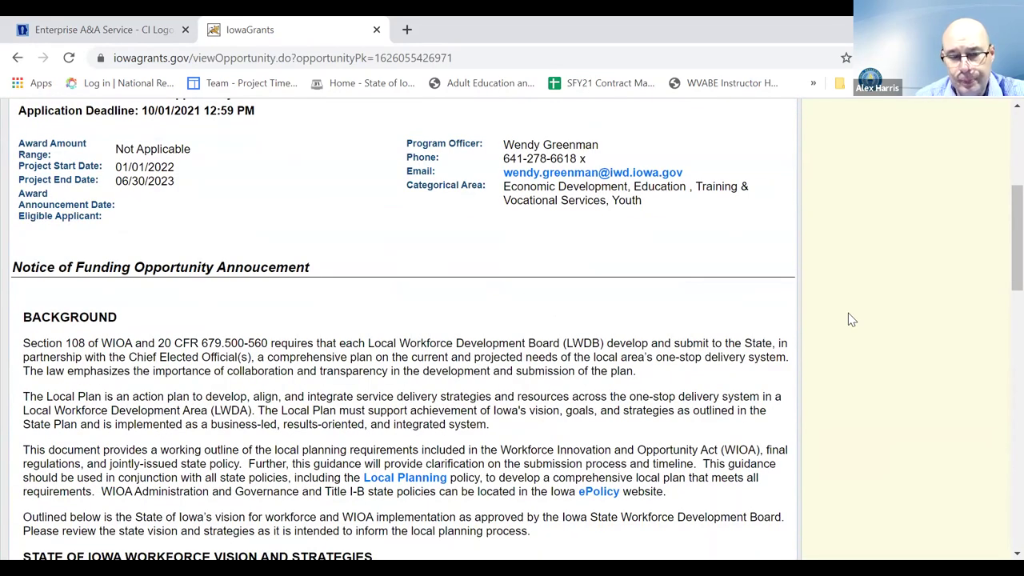
scroll(853, 320, "up", 2)
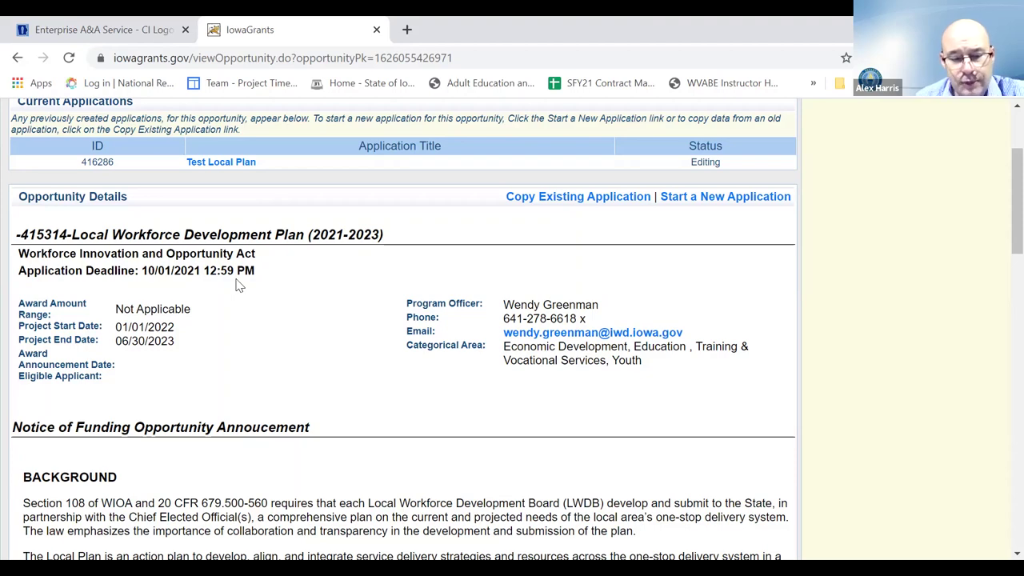
scroll(291, 313, "down", 1)
scroll(427, 318, "down", 3)
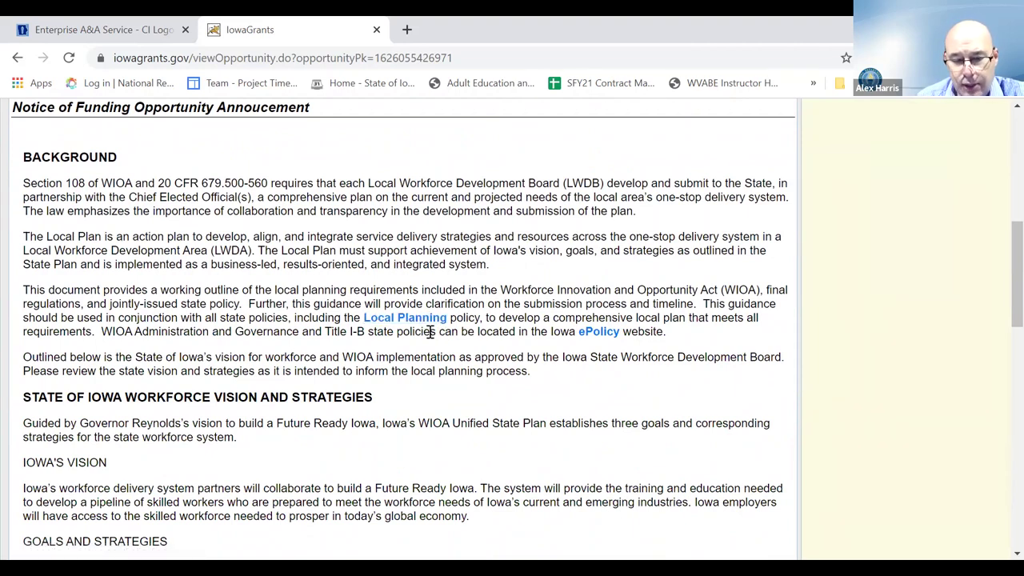
scroll(430, 331, "down", 2)
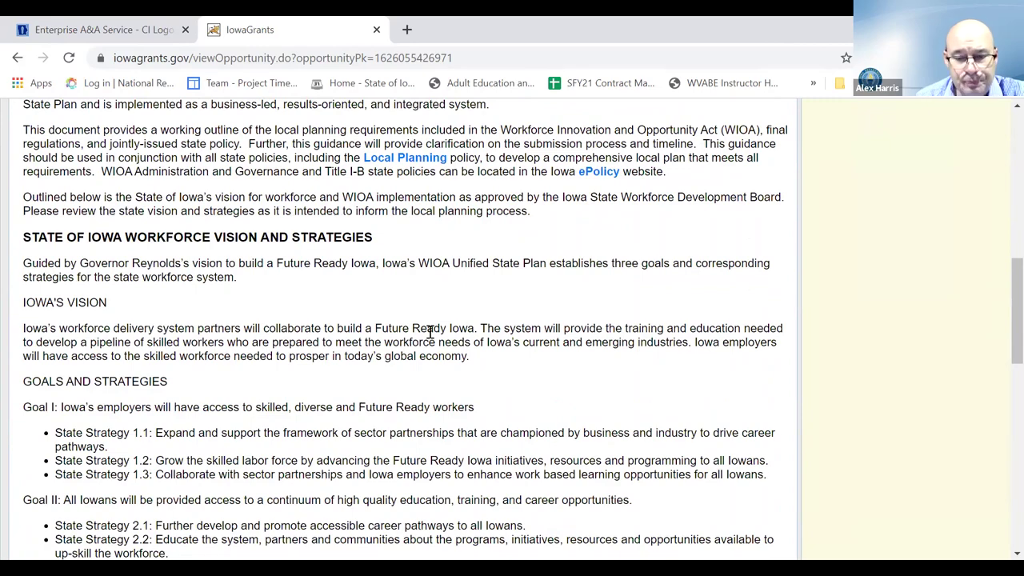
scroll(430, 332, "down", 6)
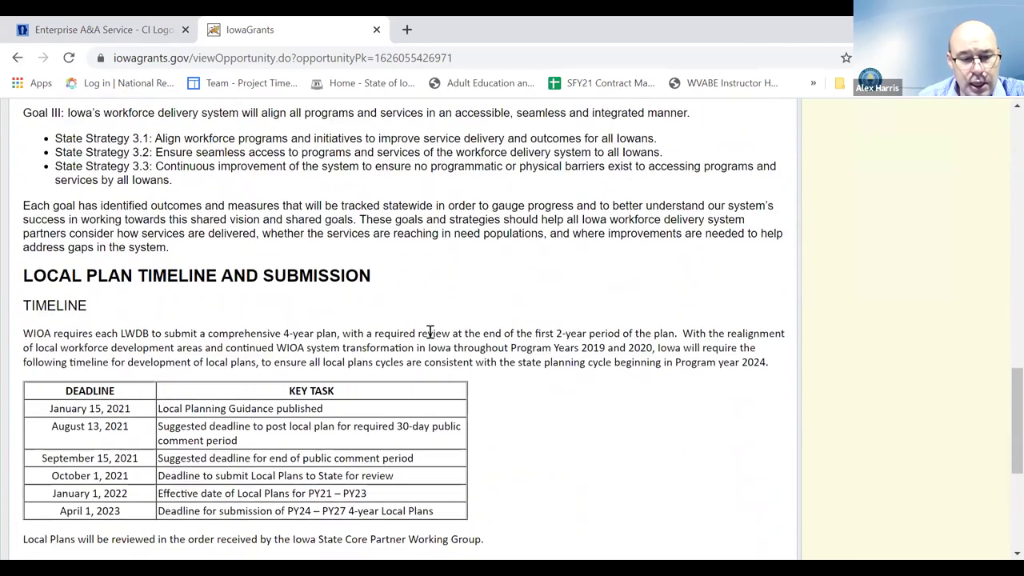
scroll(431, 331, "down", 1)
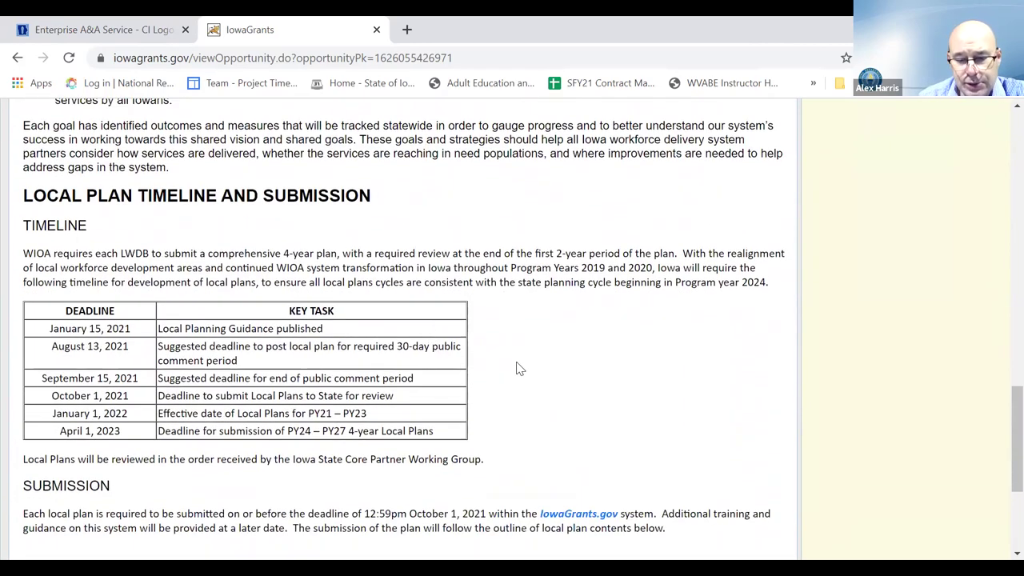
scroll(518, 368, "down", 2)
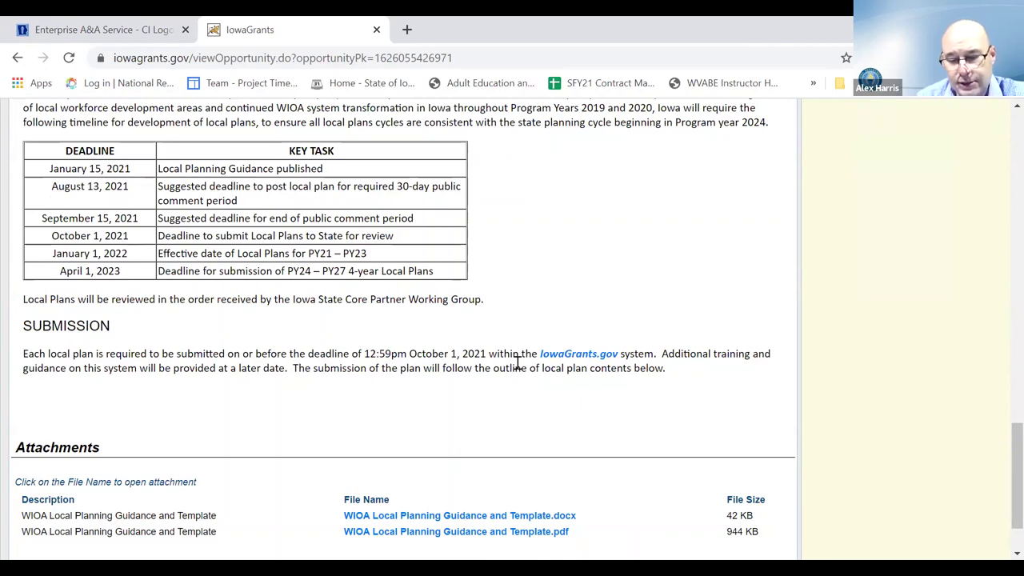
scroll(519, 366, "up", 2)
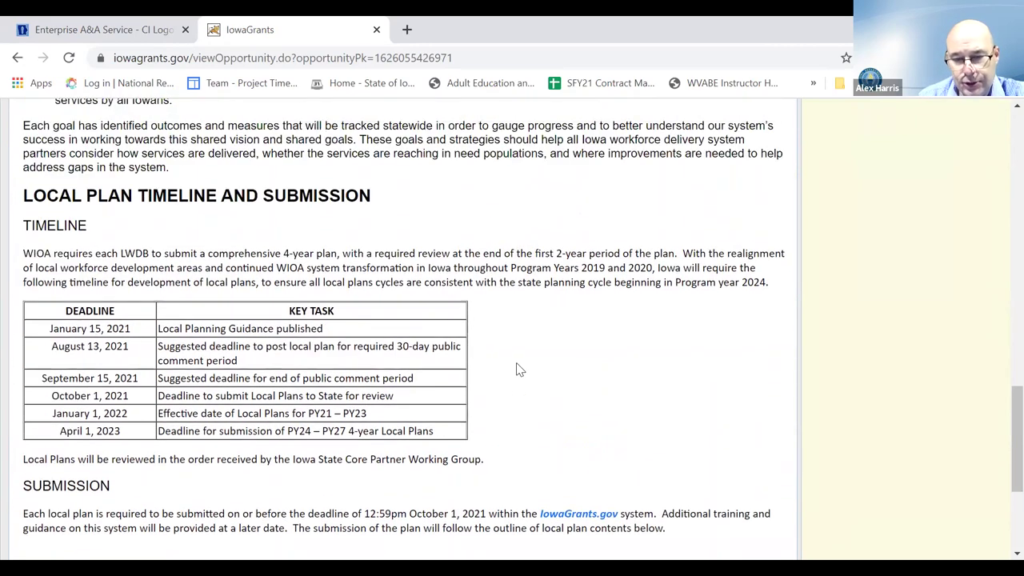
scroll(519, 368, "up", 1)
scroll(518, 368, "up", 9)
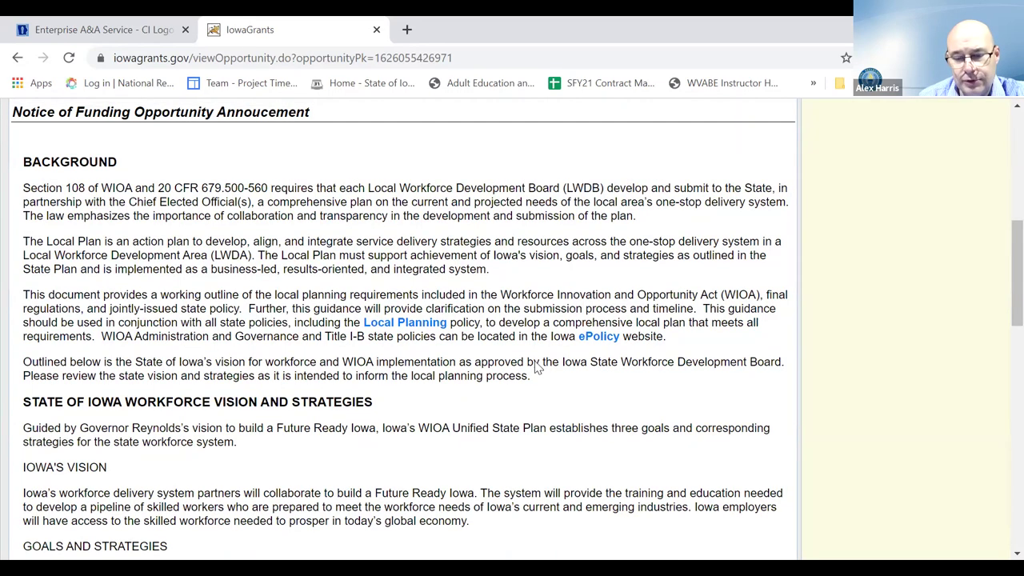
scroll(536, 361, "up", 1)
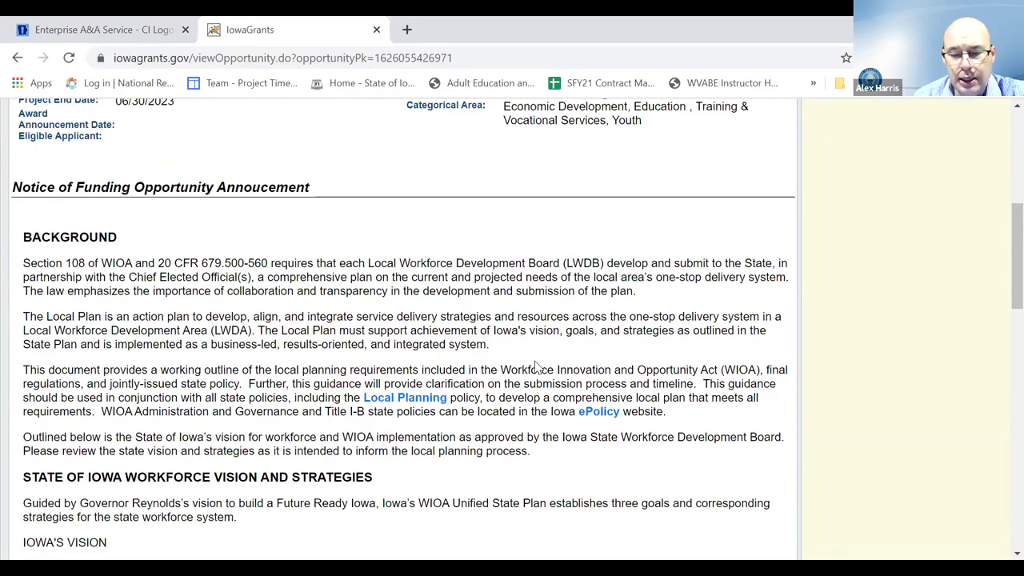
scroll(537, 367, "up", 1)
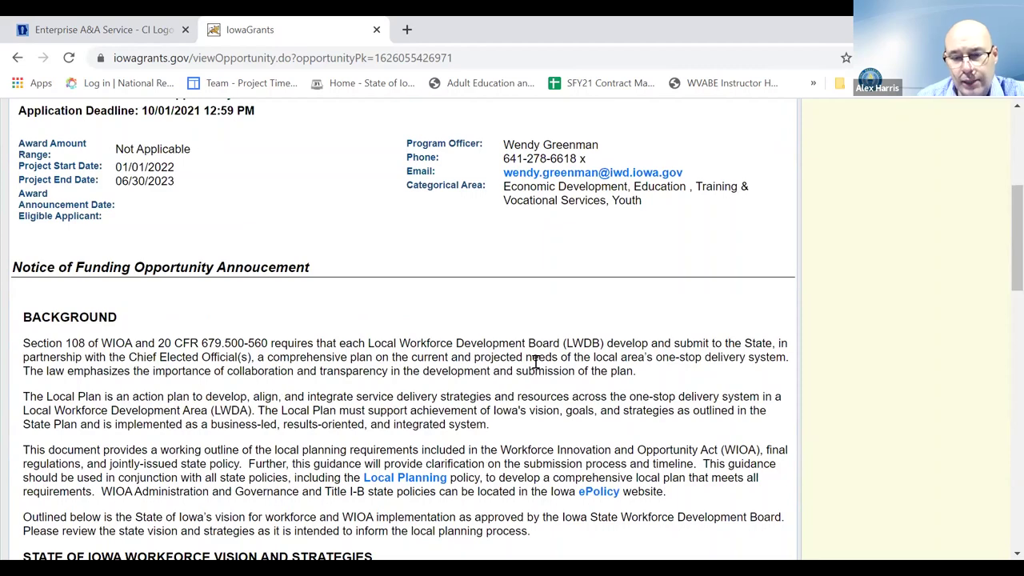
scroll(533, 360, "up", 2)
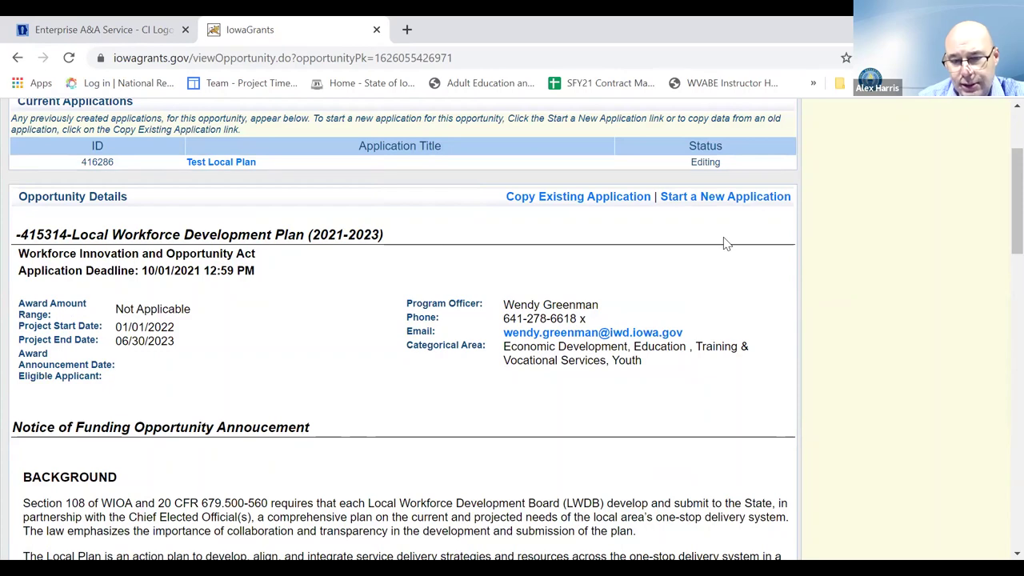
Start a new application titled 'Test 2' with the current registered applicant and Iowa Department of Education.
left_click(724, 206)
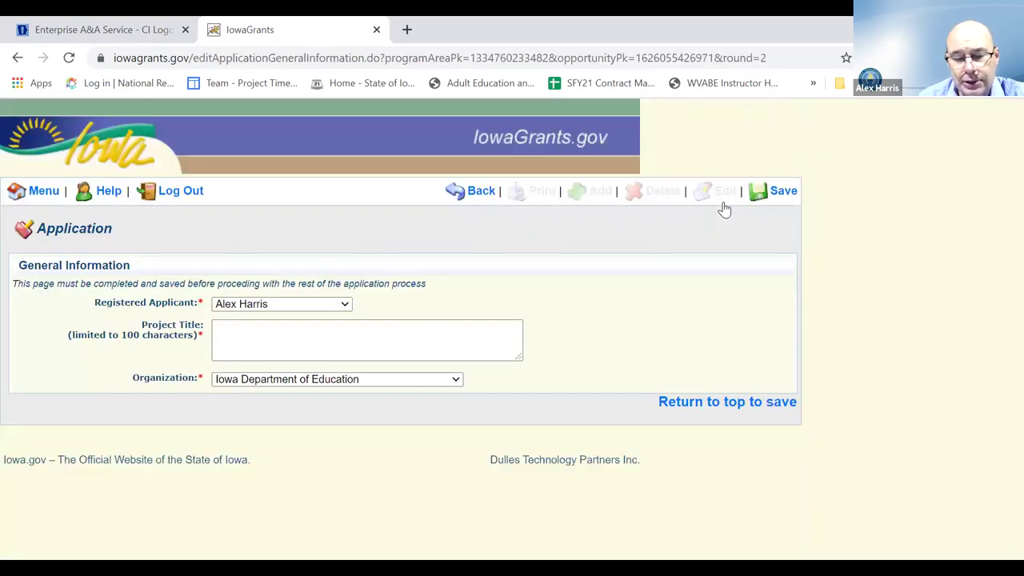
left_click(347, 305)
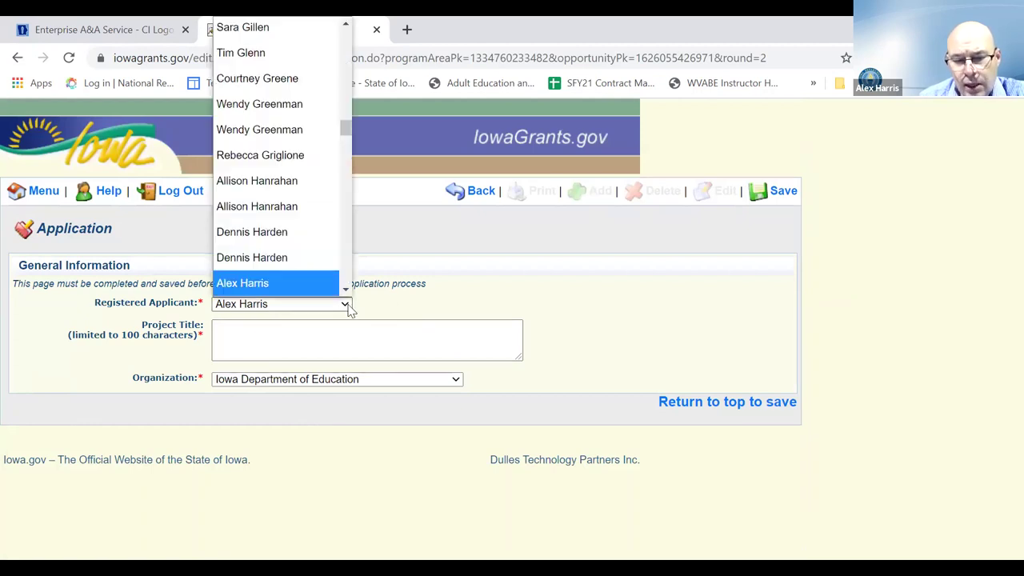
left_click(349, 311)
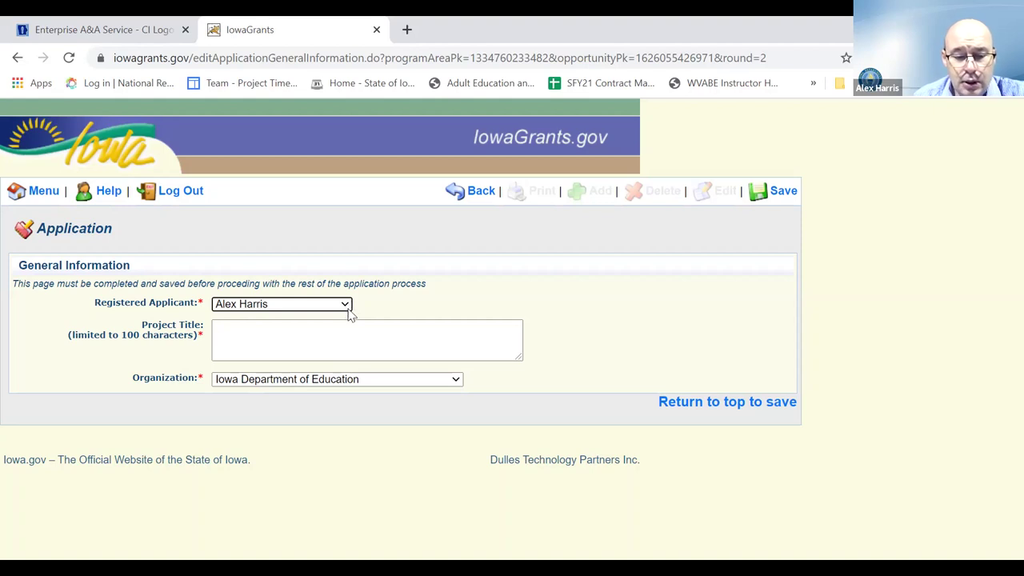
left_click(327, 328)
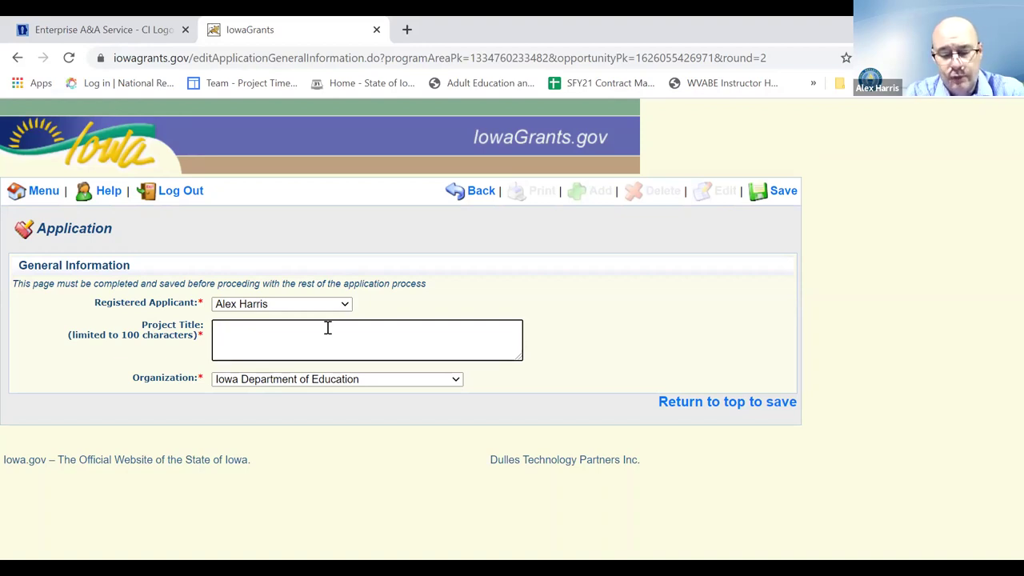
type("Test 2")
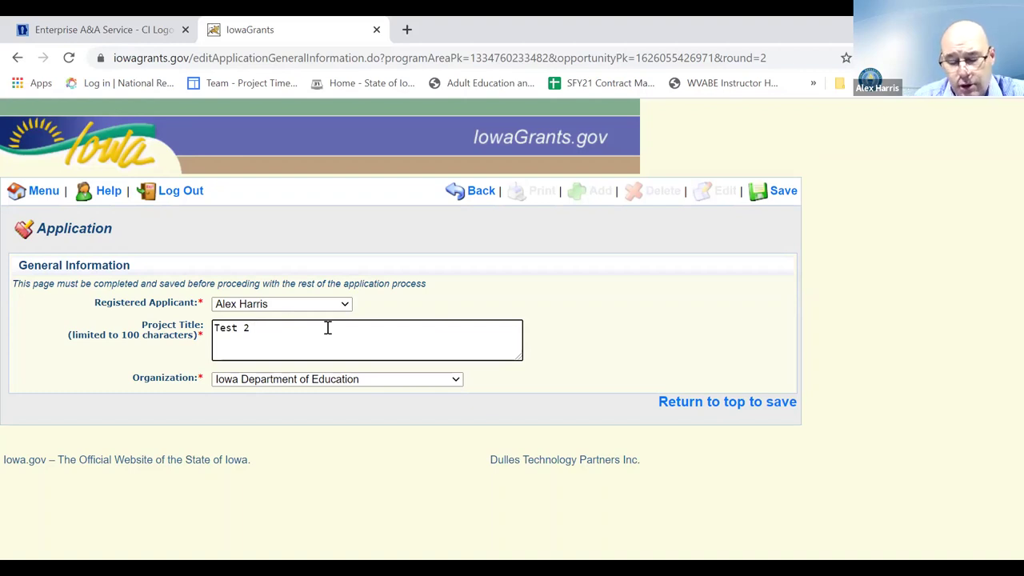
left_click(456, 383)
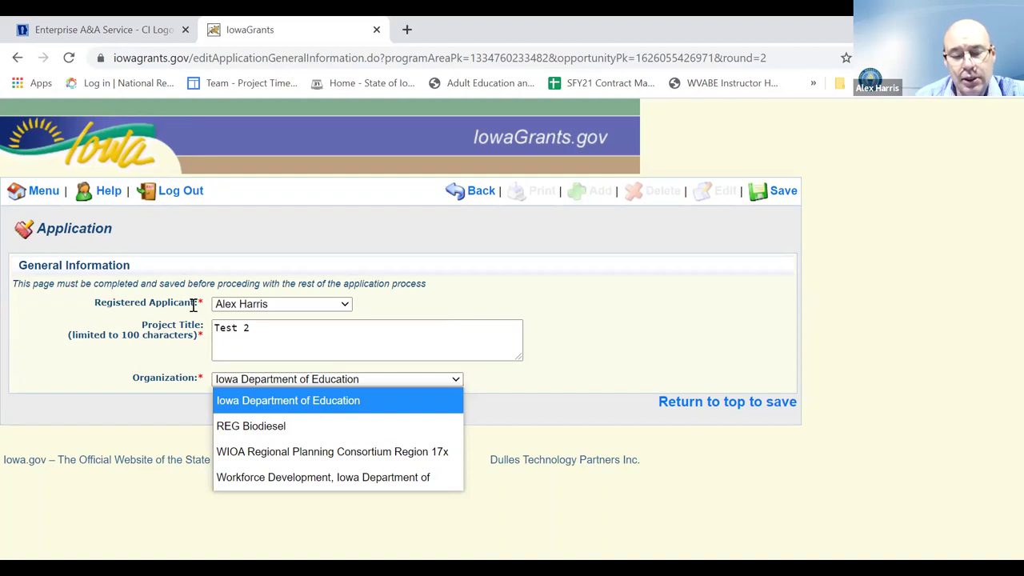
left_click(275, 327)
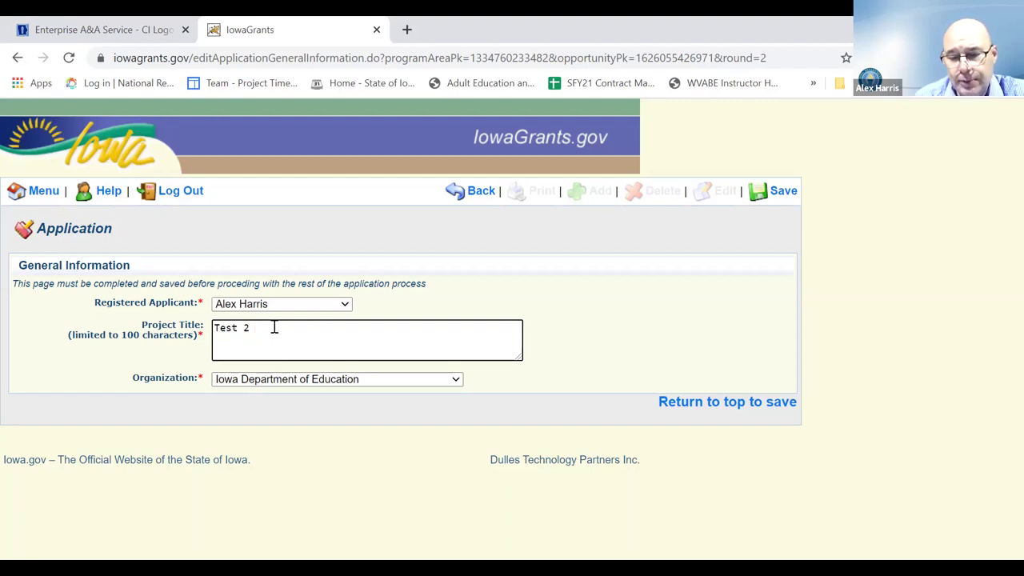
Save the Test 2 general information and go on to its Application Forms list.
left_click(770, 198)
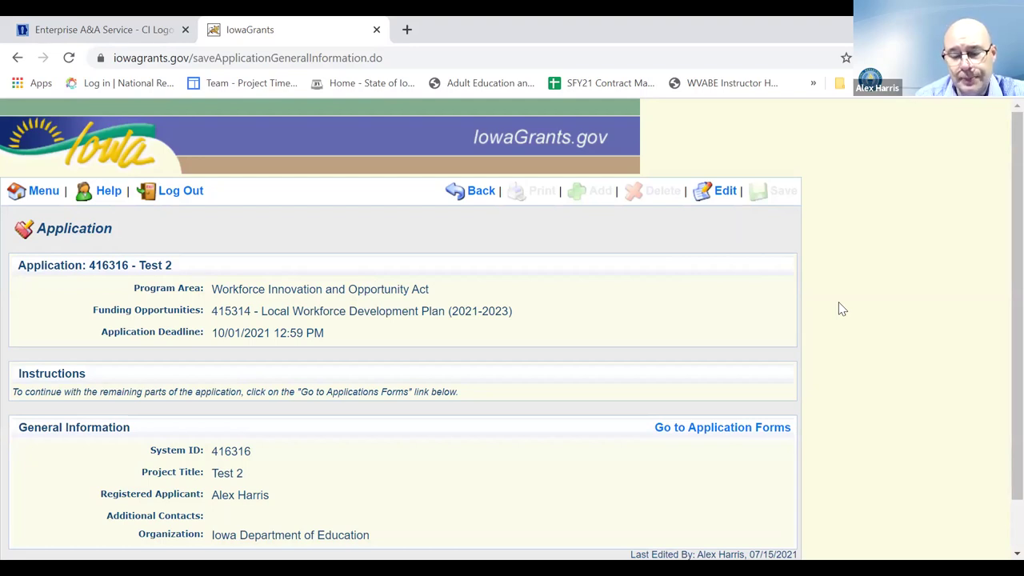
scroll(842, 309, "down", 2)
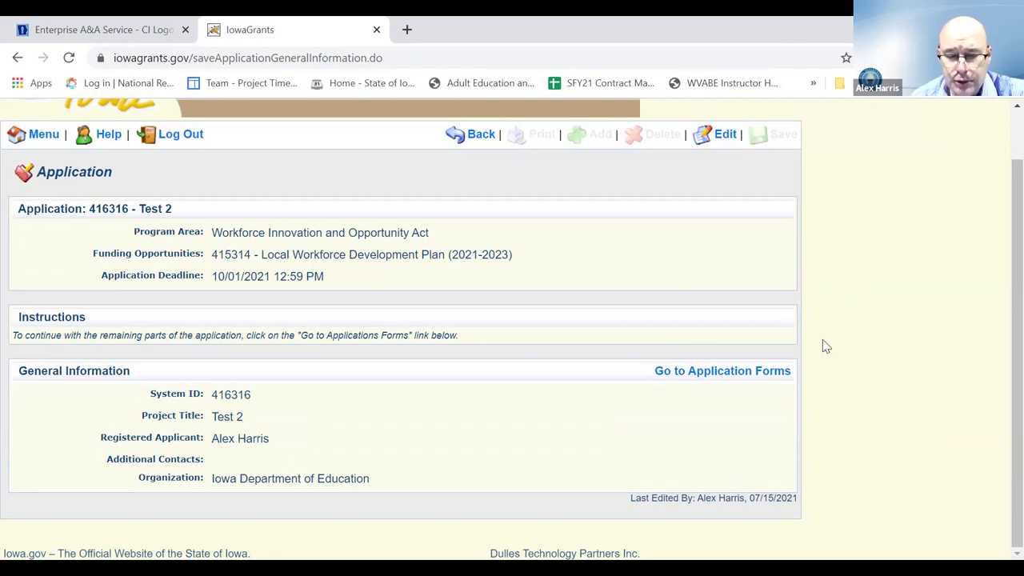
left_click(714, 381)
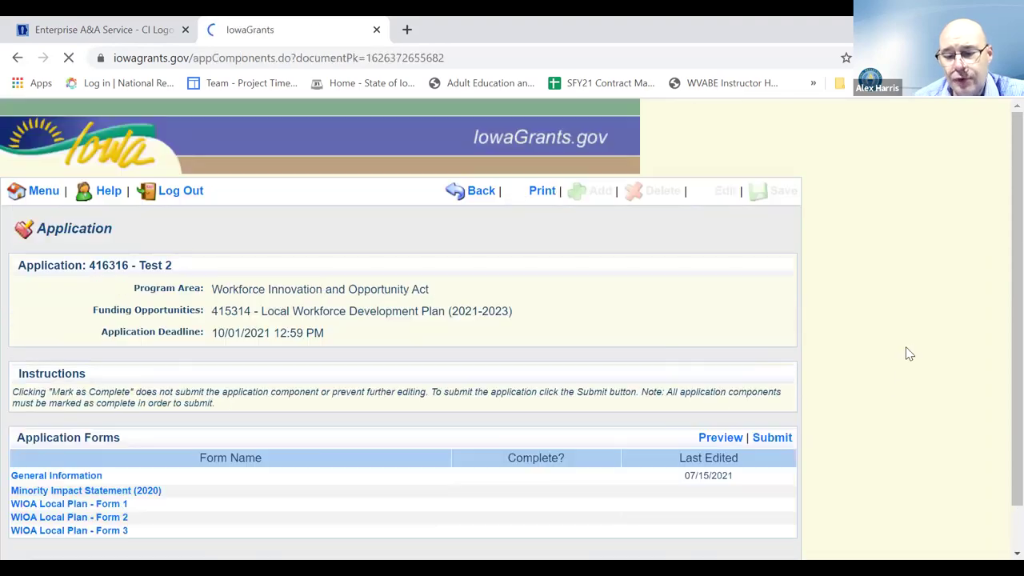
scroll(889, 357, "down", 1)
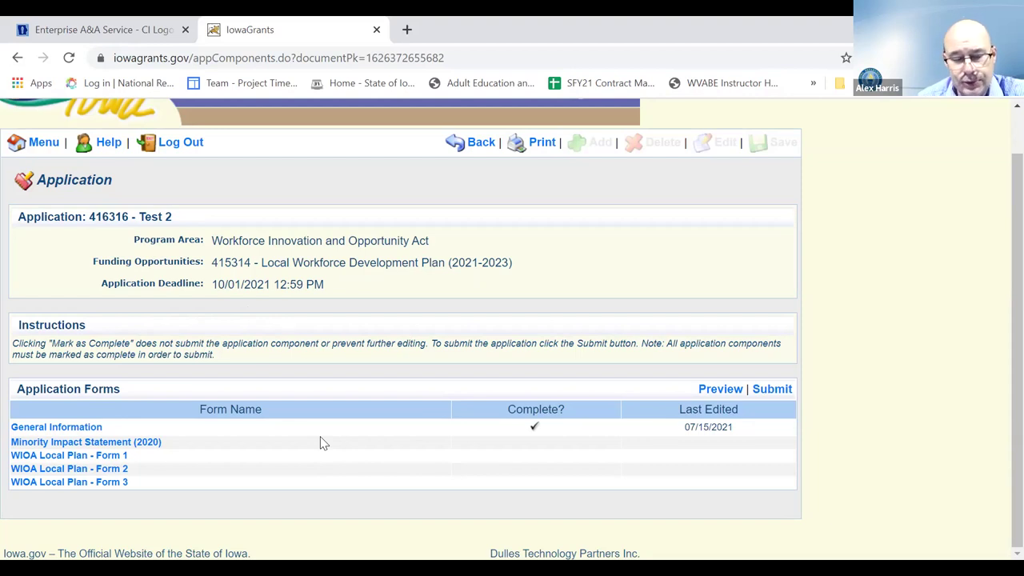
Open the Minority Impact Statement (2020) form and answer Yes to the positive impact question.
left_click(128, 443)
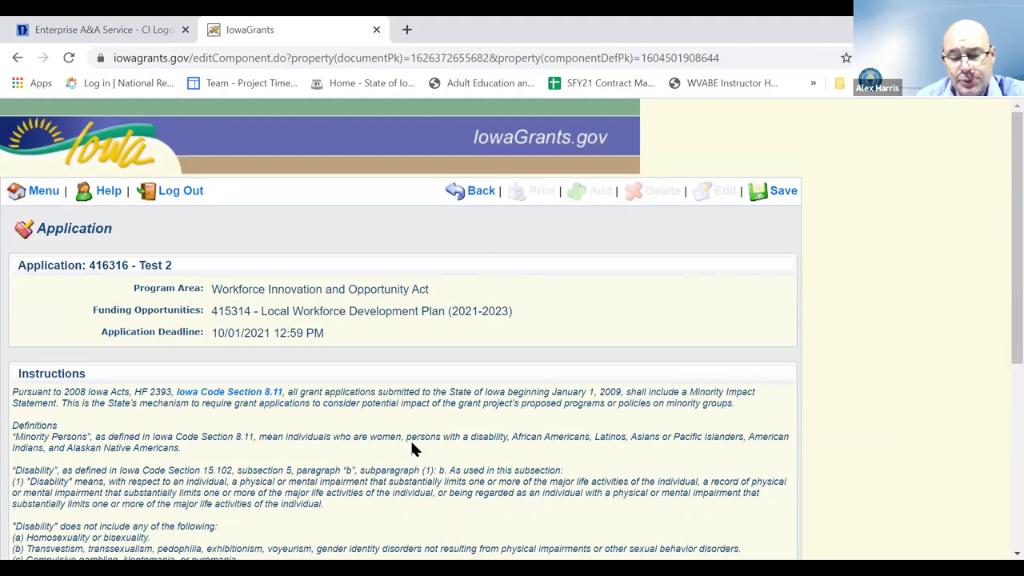
scroll(580, 436, "down", 2)
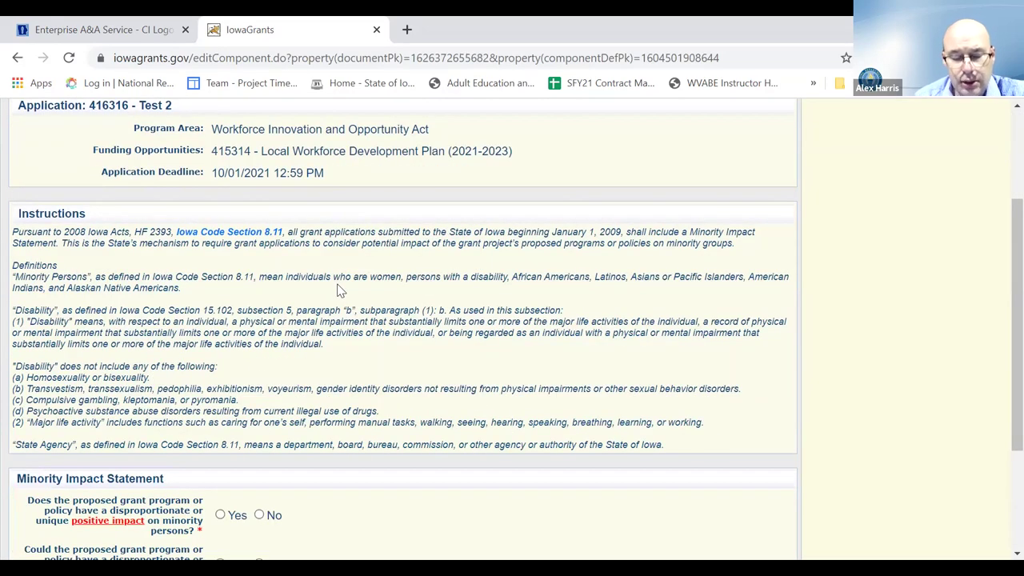
scroll(482, 297, "down", 3)
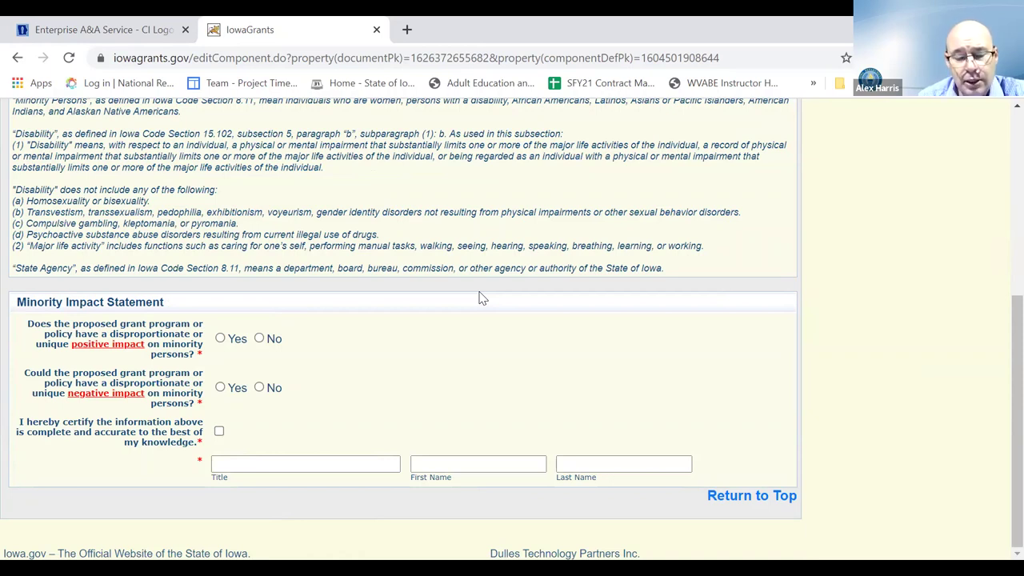
left_click(221, 339)
left_click(306, 401)
Try Women in the groups list, answer Yes to negative impact, and tick the certification box.
scroll(310, 400, "down", 1)
scroll(310, 400, "down", 4)
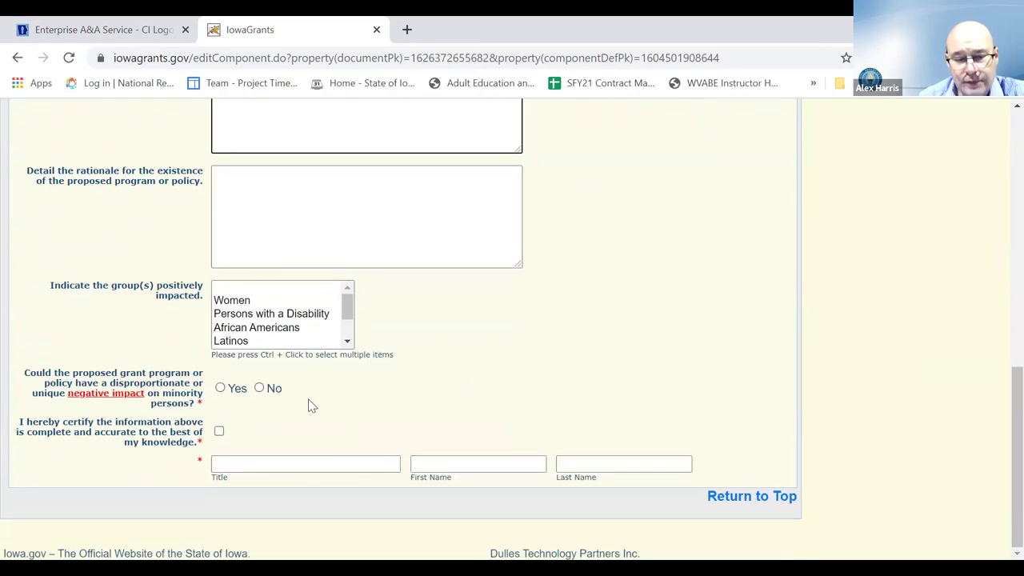
left_click(301, 298)
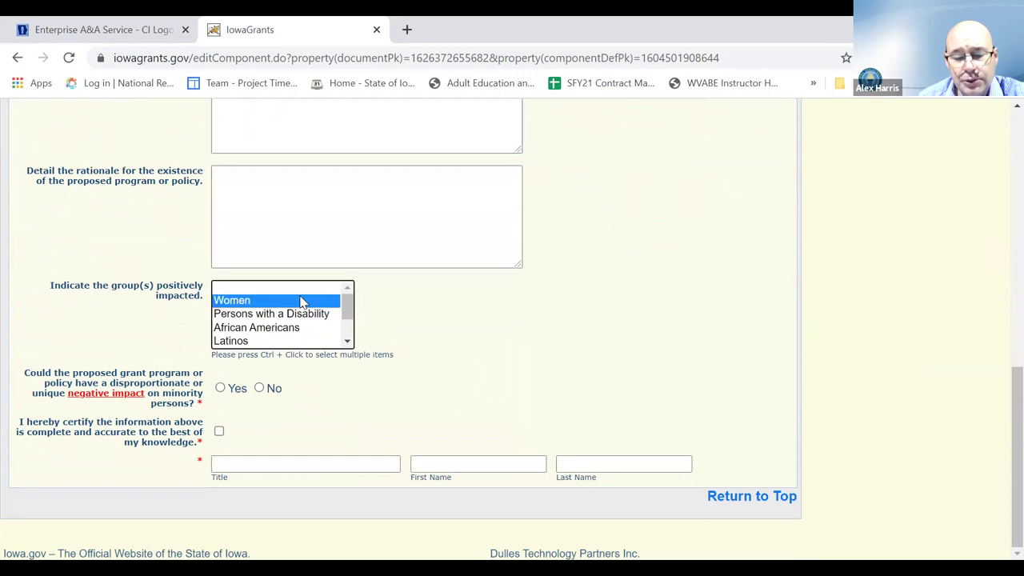
key("Up")
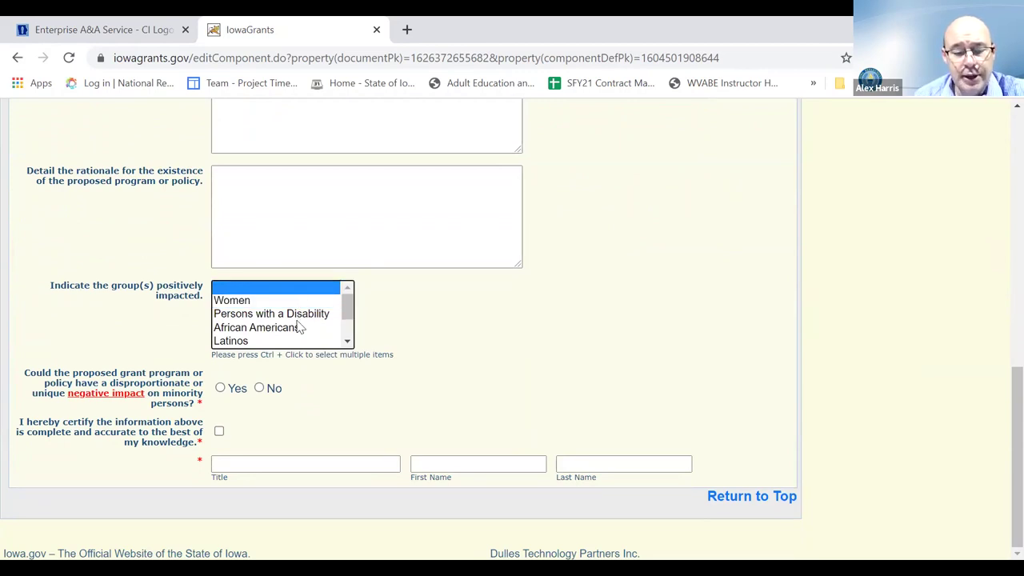
left_click(220, 388)
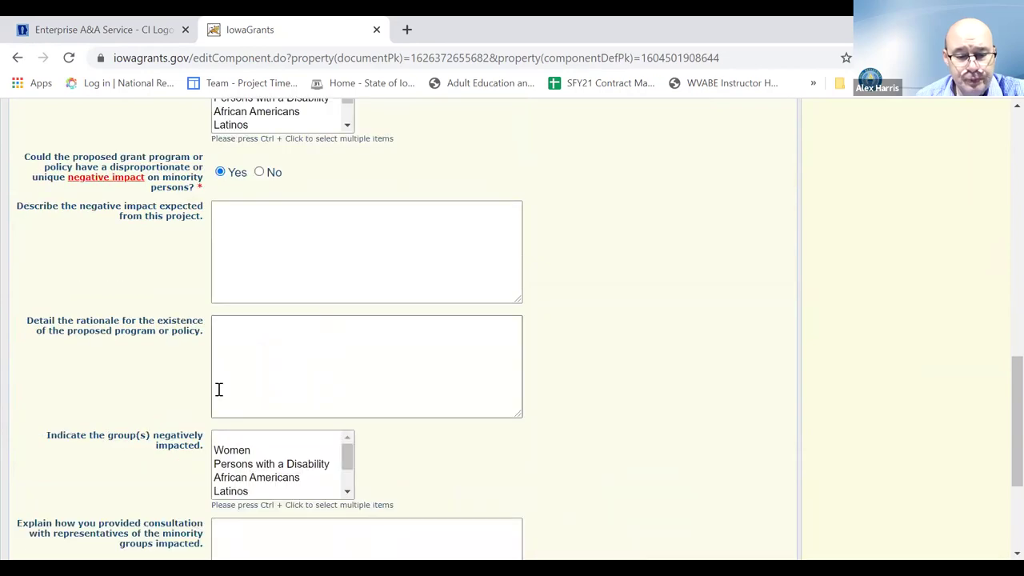
scroll(267, 345, "down", 3)
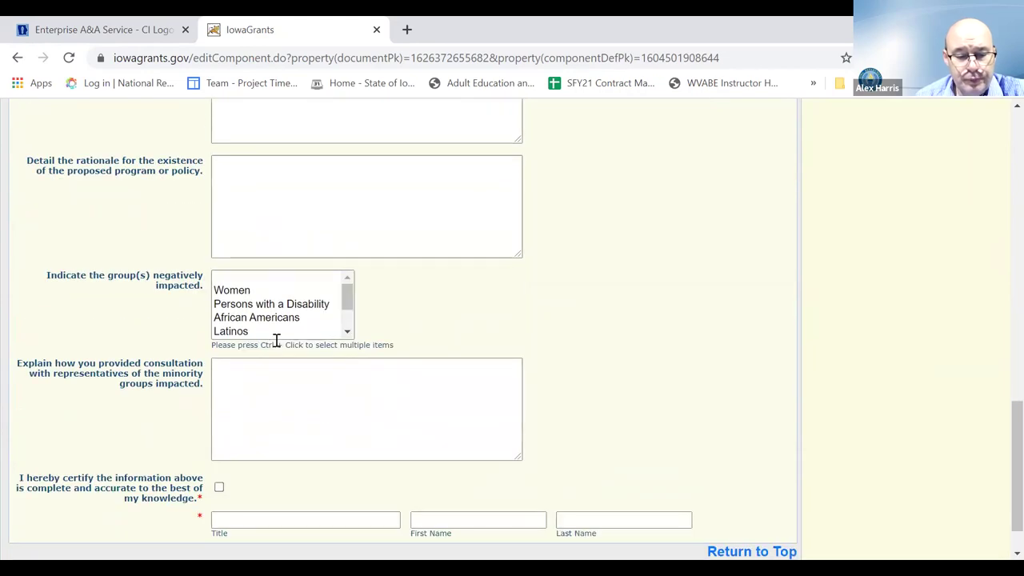
scroll(276, 340, "down", 1)
left_click(220, 432)
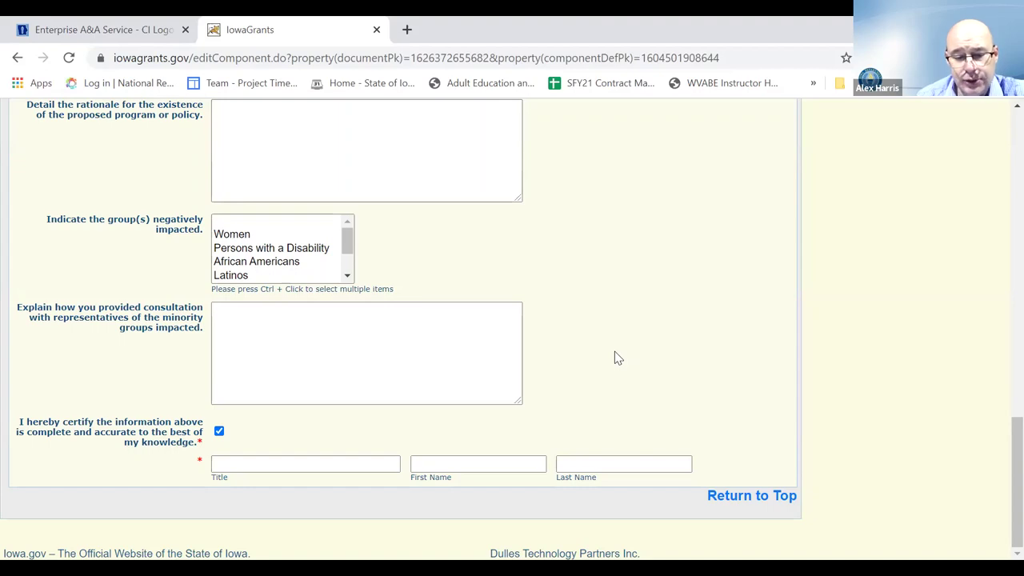
scroll(615, 354, "up", 8)
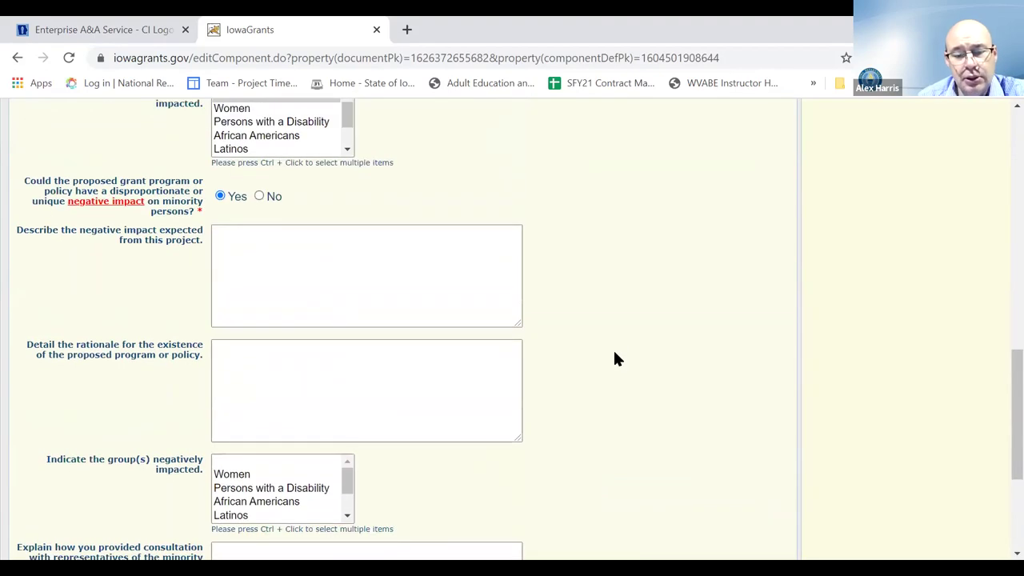
scroll(614, 353, "up", 2)
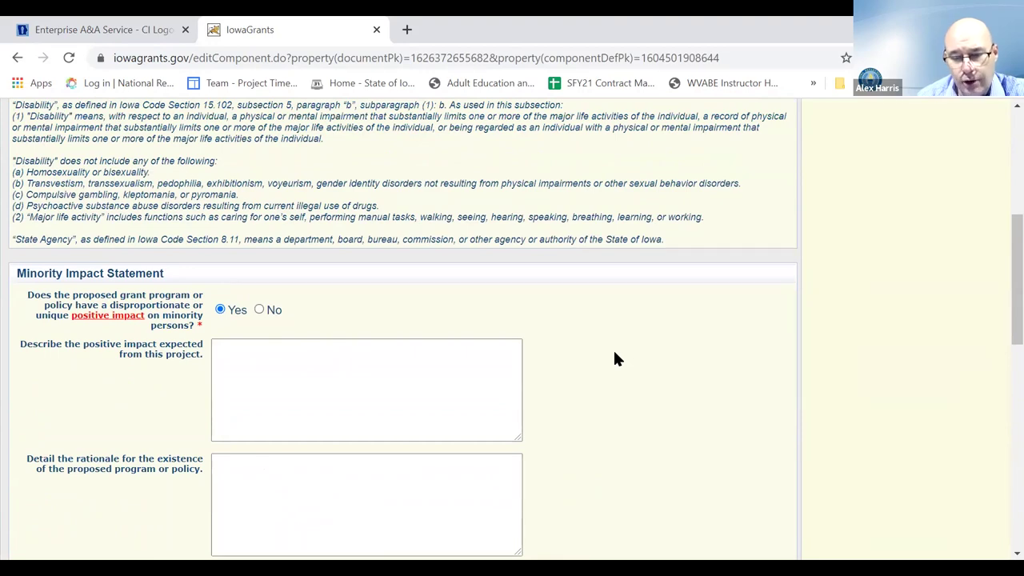
scroll(617, 359, "down", 10)
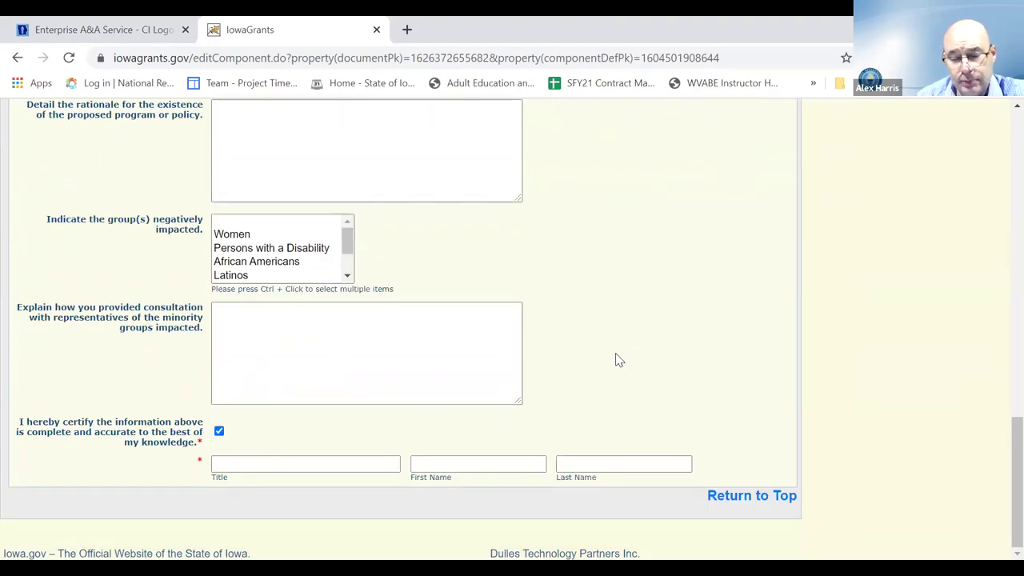
scroll(616, 360, "up", 10)
Leave the unsaved Minority Impact Statement form and go back to the Application Forms list.
scroll(618, 361, "up", 5)
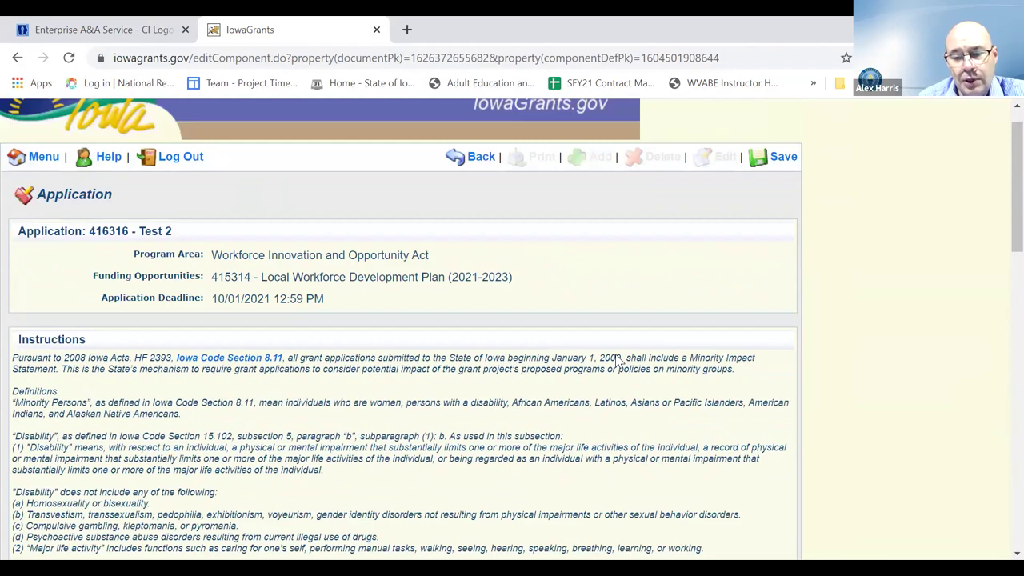
key("Tab")
key("Return")
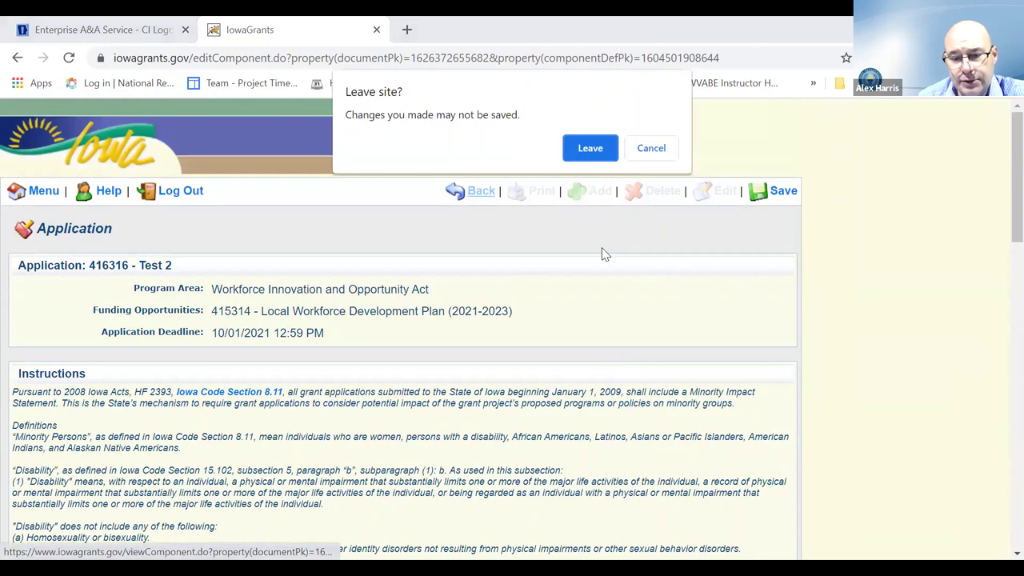
key("Return")
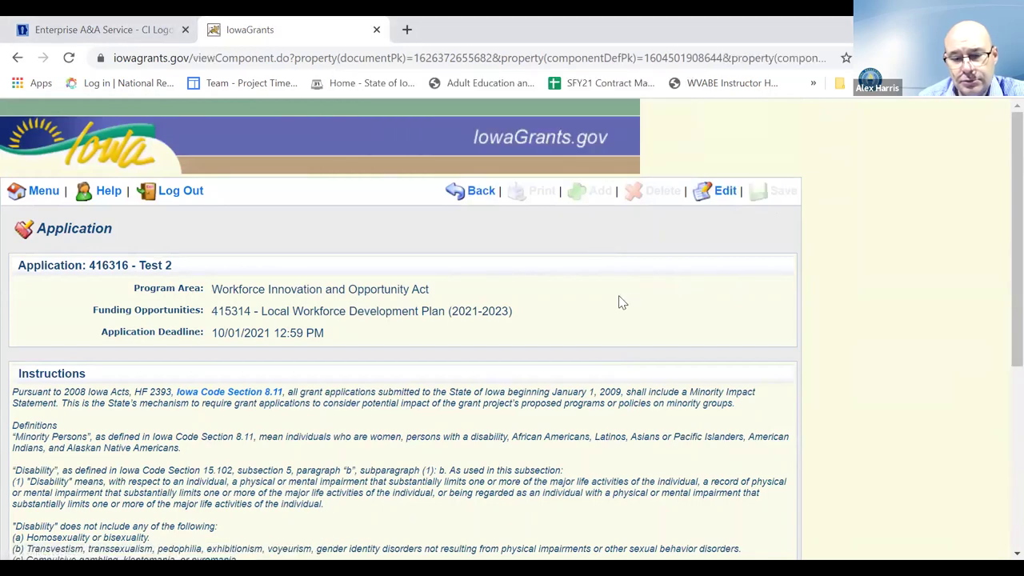
scroll(618, 294, "down", 1)
scroll(618, 295, "down", 5)
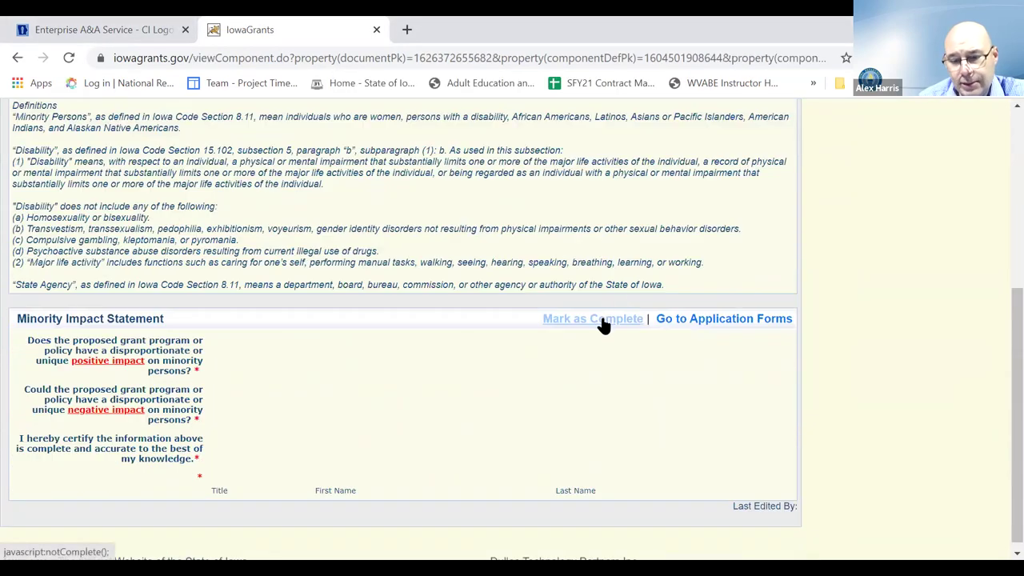
left_click(708, 320)
scroll(561, 385, "down", 1)
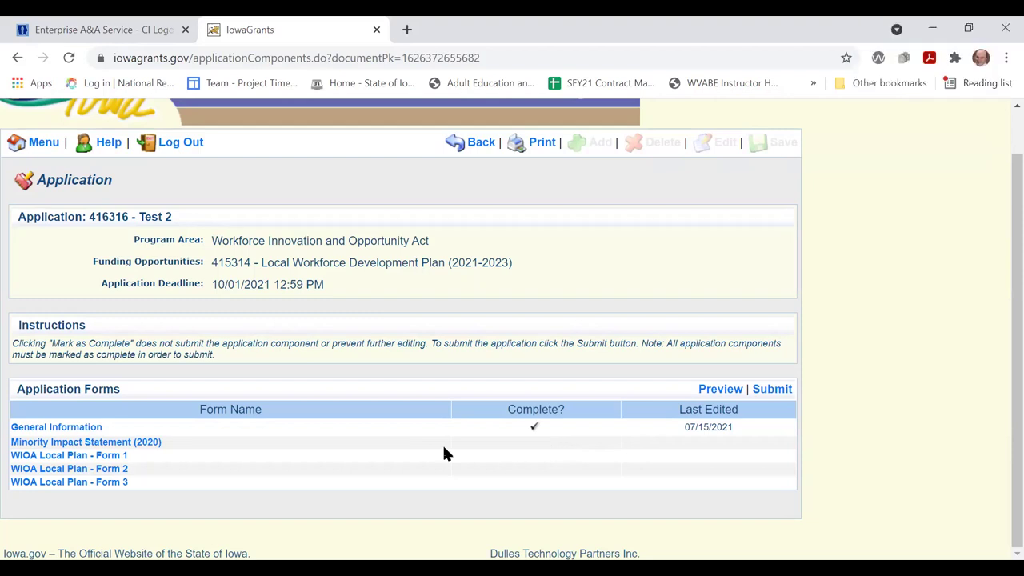
Open WIOA Local Plan - Form 1 and scroll through its Section 1 Infrastructure instructions.
left_click(80, 460)
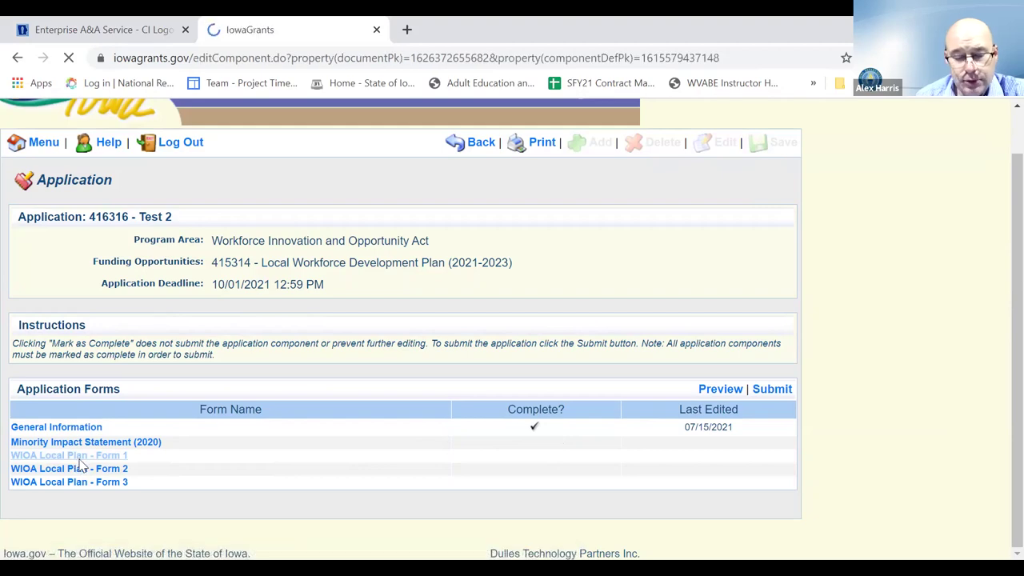
scroll(538, 417, "down", 3)
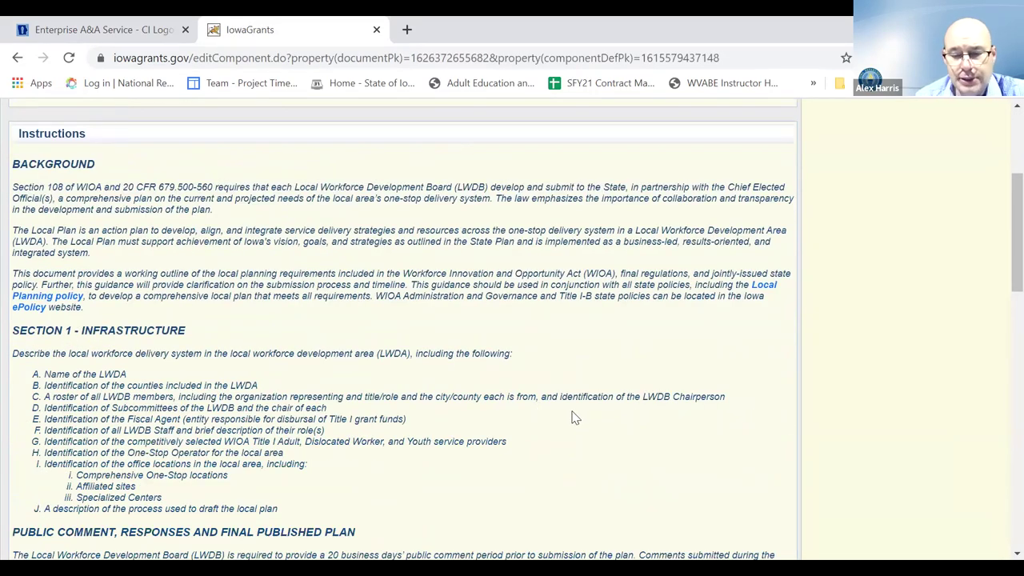
scroll(573, 416, "down", 1)
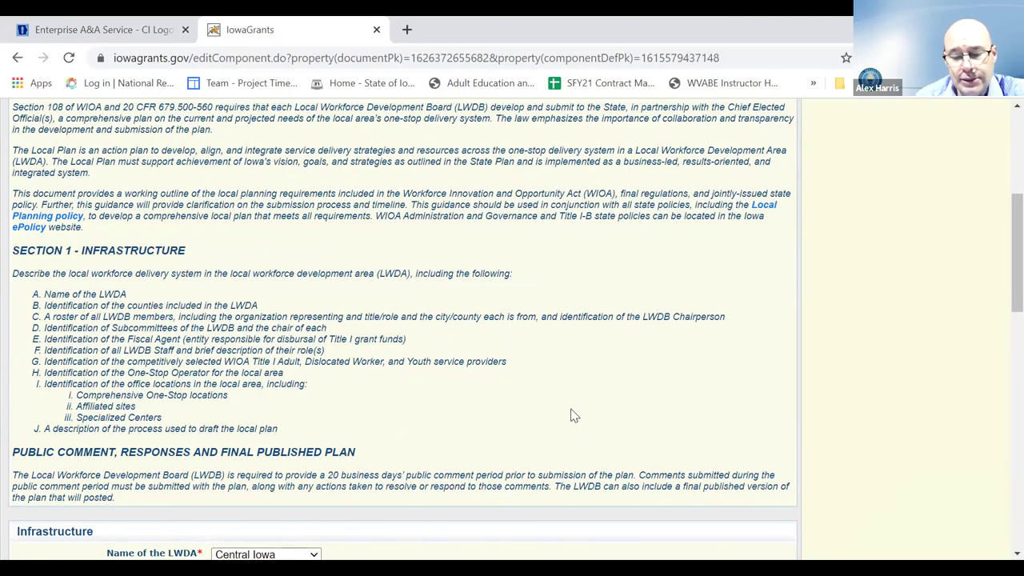
Change the Name of the LWDA from Central Iowa to East Central Iowa.
scroll(574, 416, "down", 2)
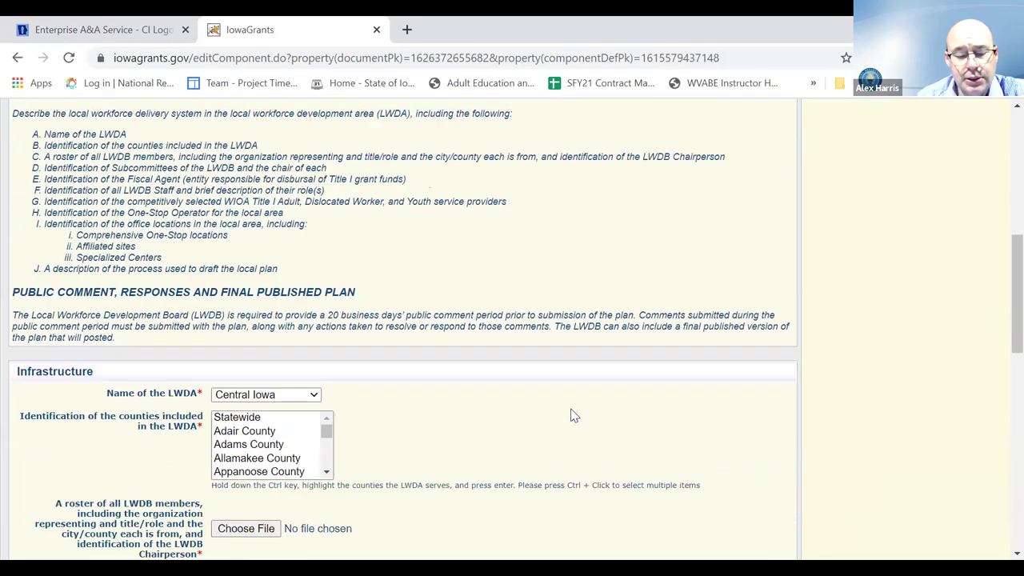
scroll(574, 415, "down", 2)
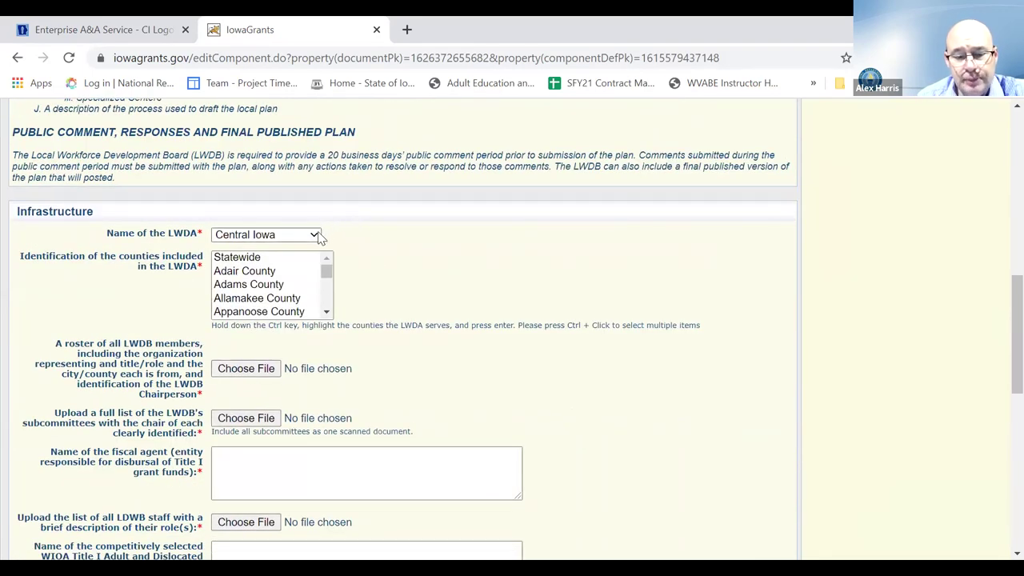
left_click(314, 235)
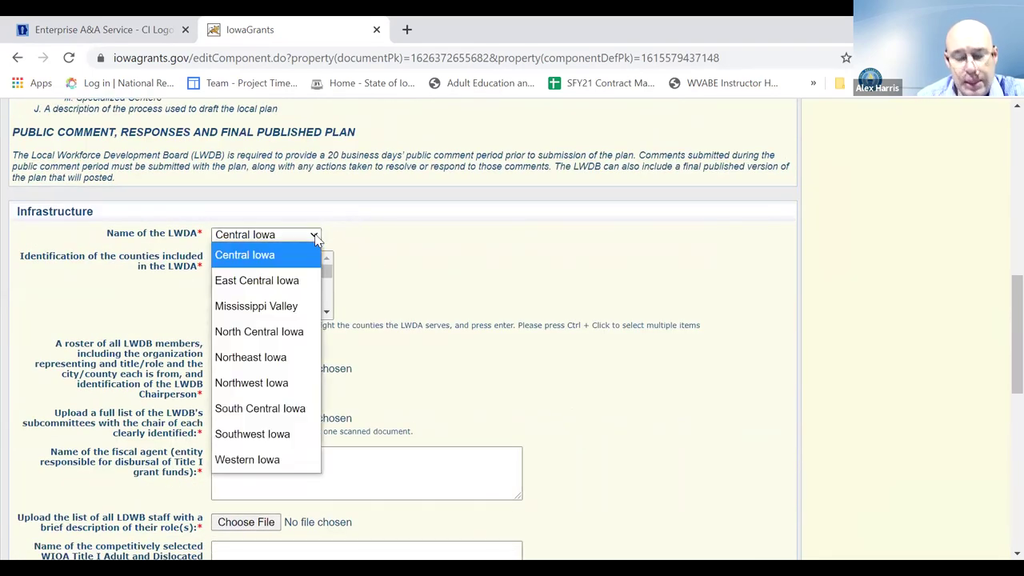
left_click(288, 281)
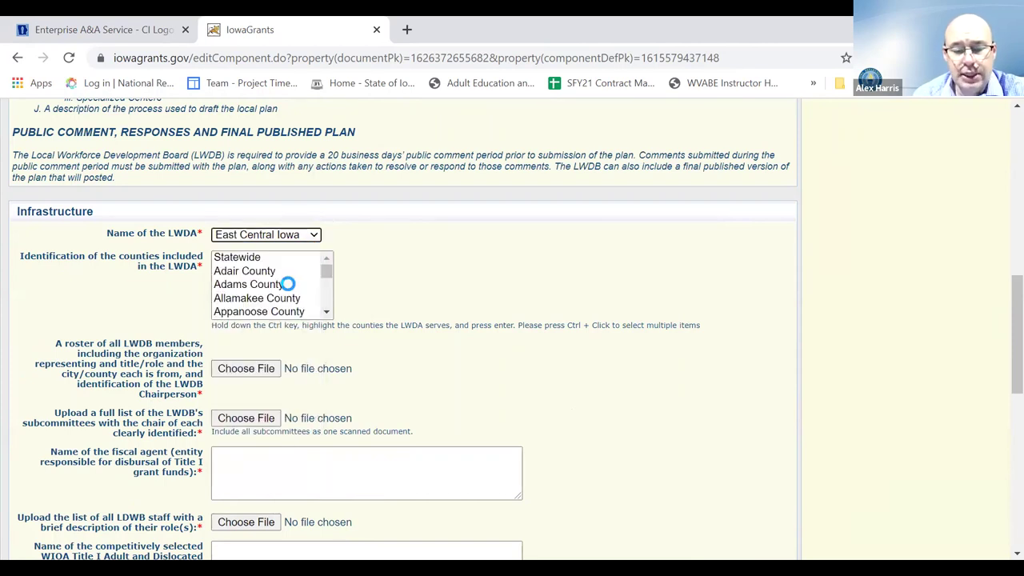
Review the LWDA's counties list, then start the LWDB member roster upload.
left_click(327, 312)
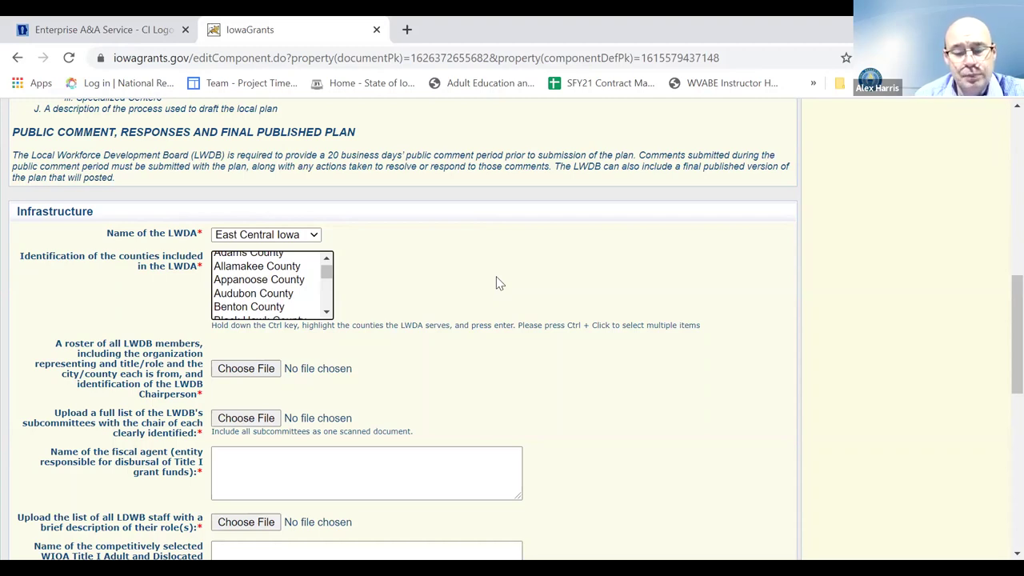
scroll(505, 282, "down", 1)
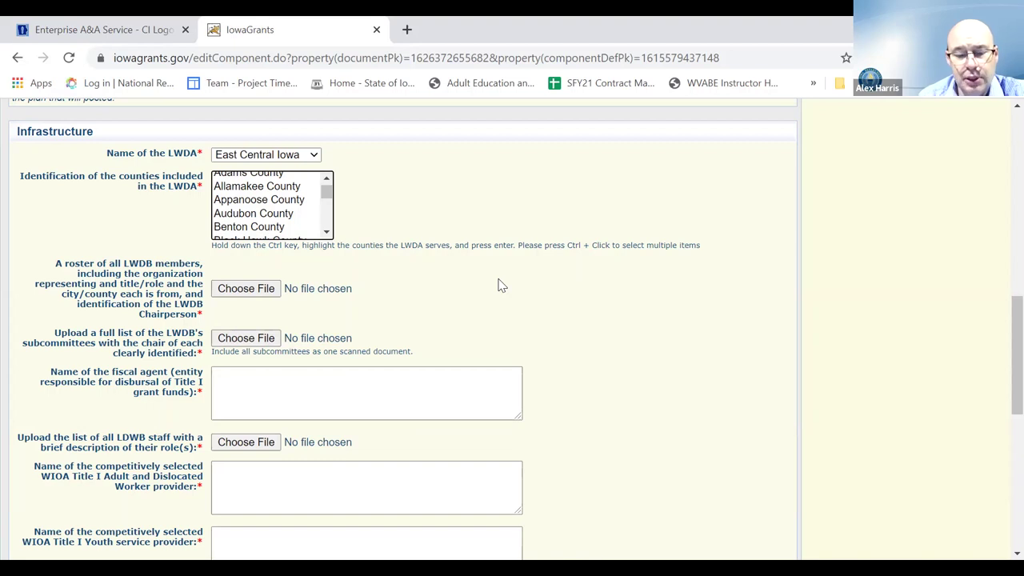
left_click(261, 289)
left_click(256, 289)
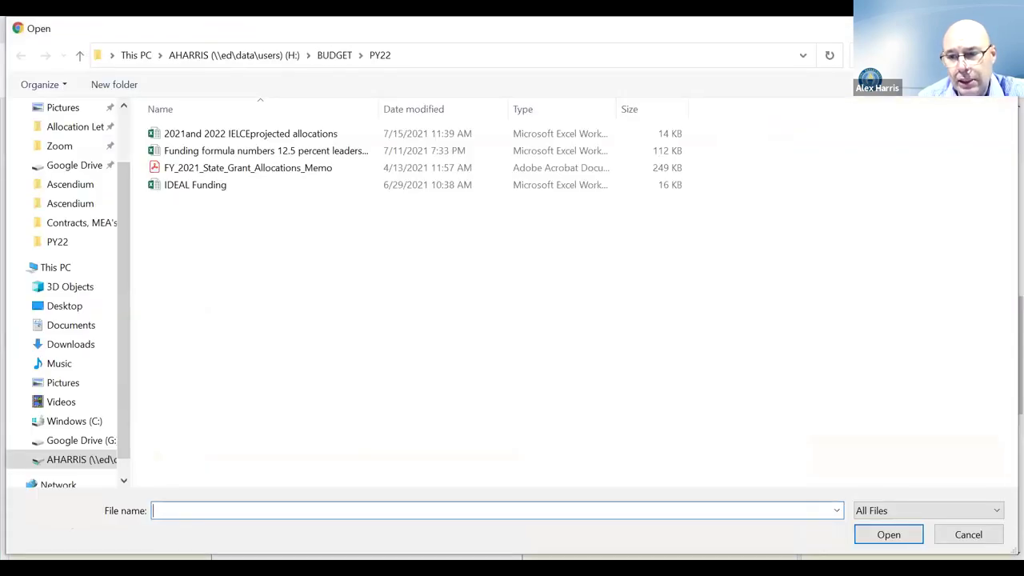
key("Escape")
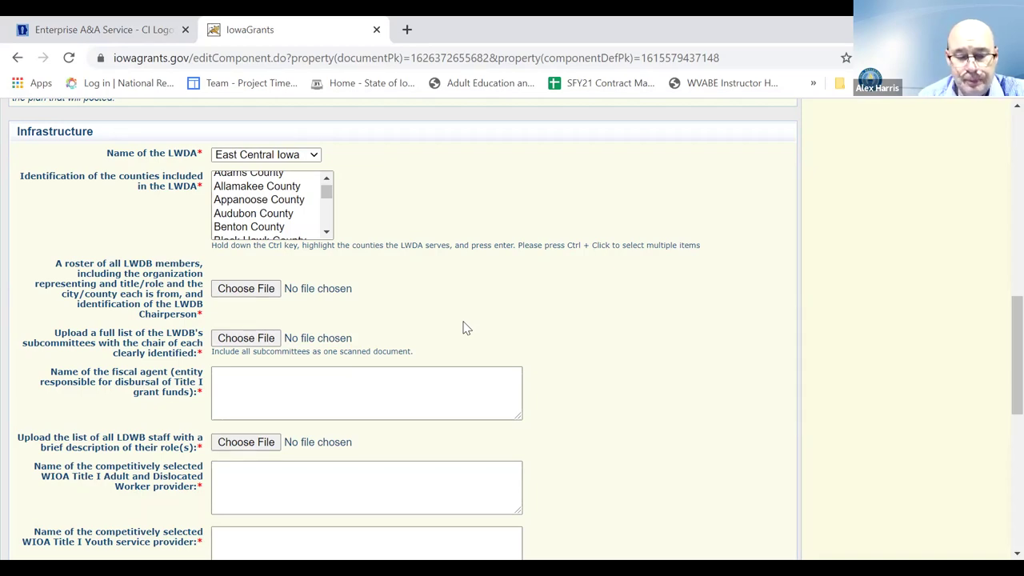
Place the cursor in the 'Provide a description of the process used to draft the local plan' field.
scroll(579, 315, "down", 2)
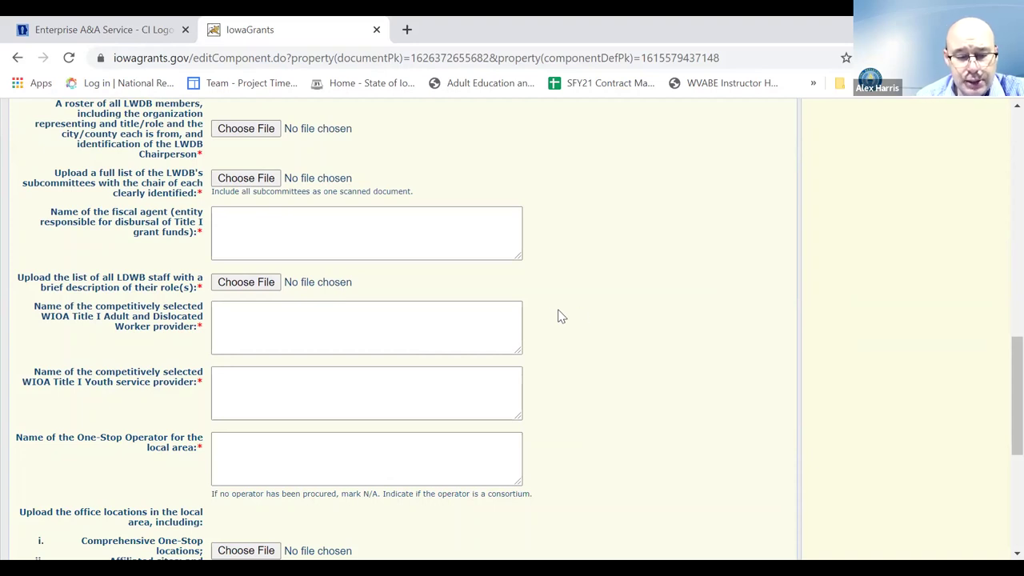
scroll(602, 279, "down", 2)
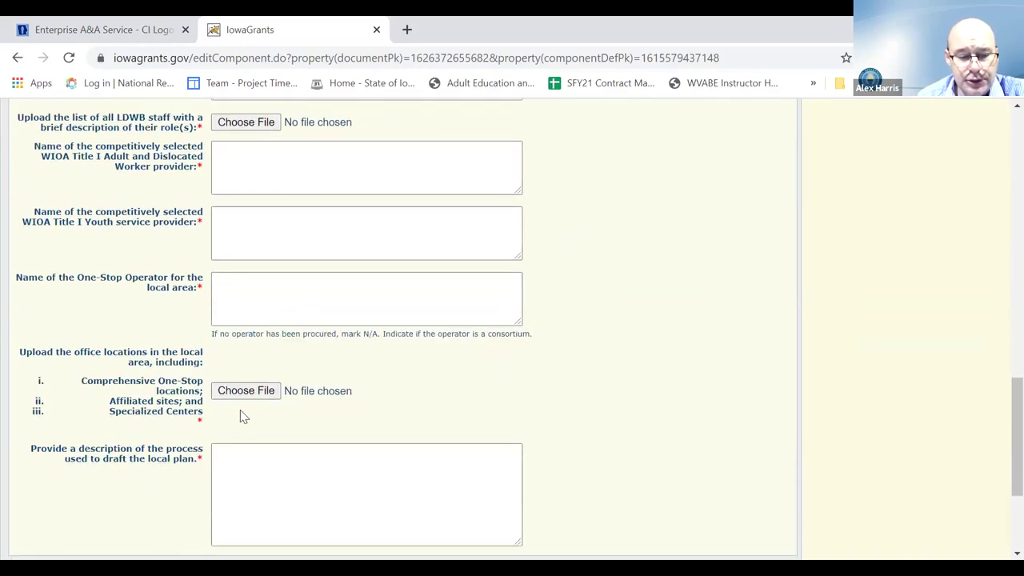
left_click(272, 475)
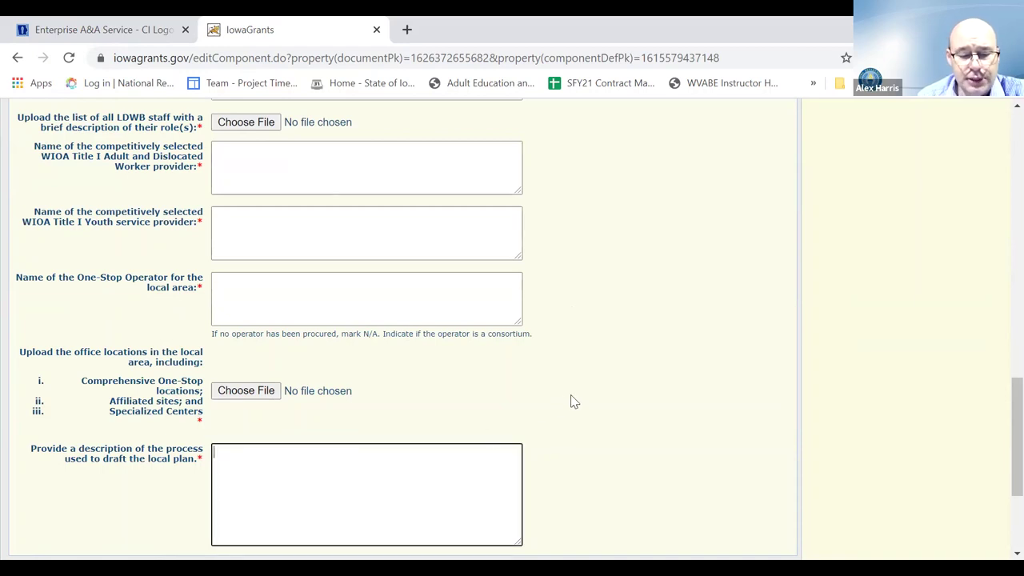
scroll(603, 374, "down", 2)
Resize the local-plan process description text area into a much wider, taller box.
left_click_drag(519, 382, 704, 560)
scroll(720, 460, "down", 3)
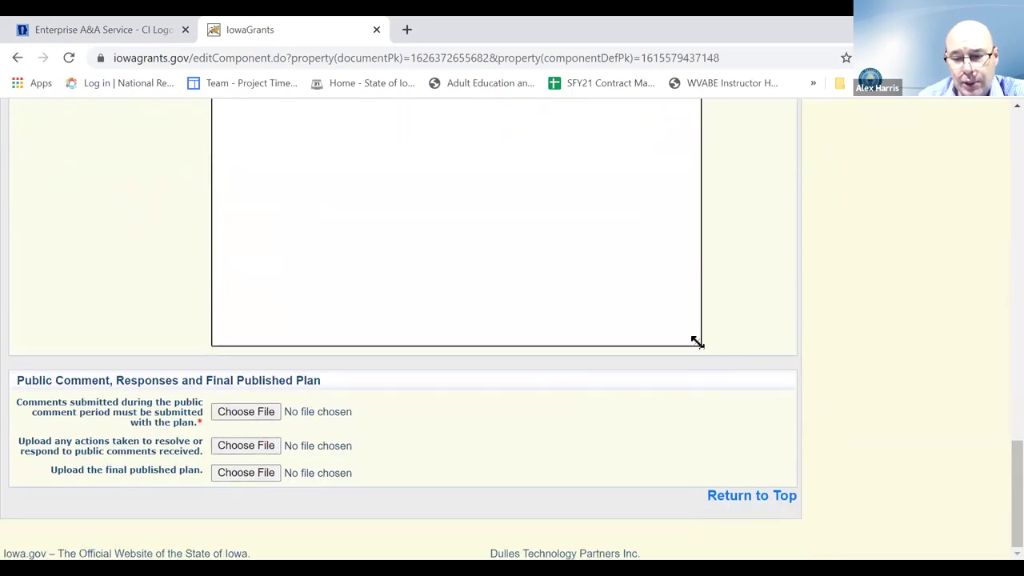
left_click_drag(696, 342, 741, 498)
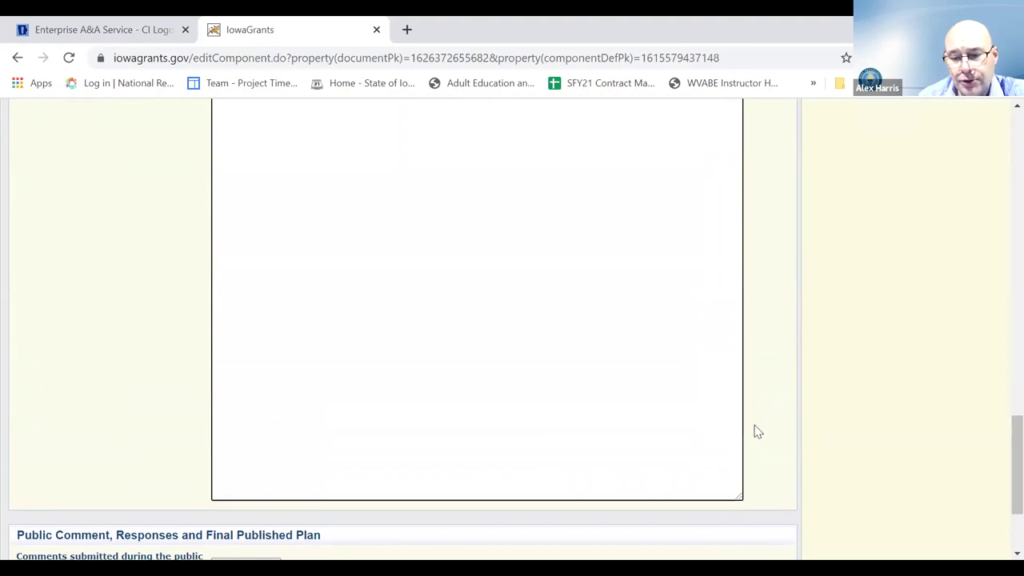
scroll(755, 429, "up", 3)
scroll(754, 430, "down", 4)
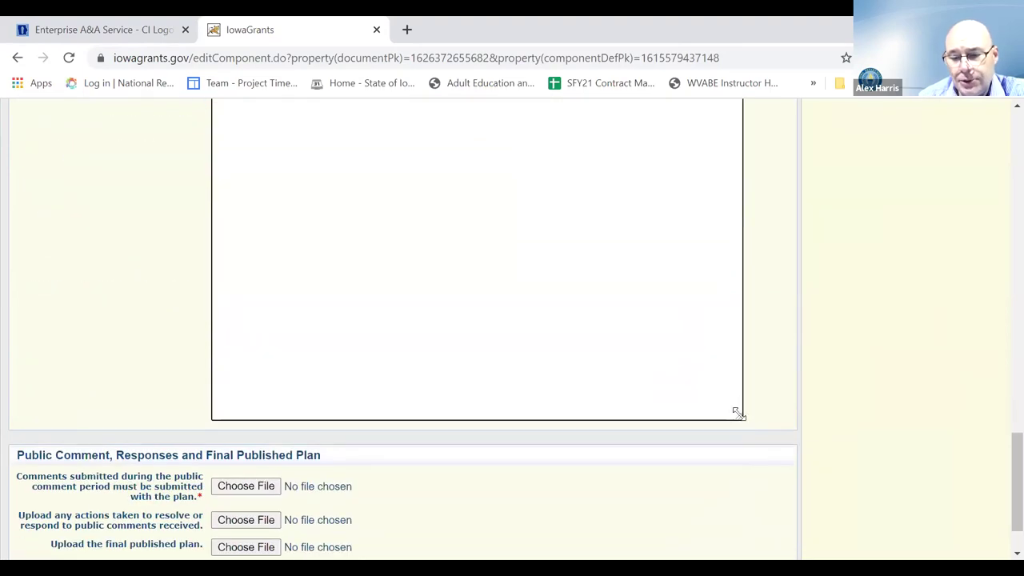
left_click_drag(738, 413, 663, 425)
scroll(718, 347, "up", 3)
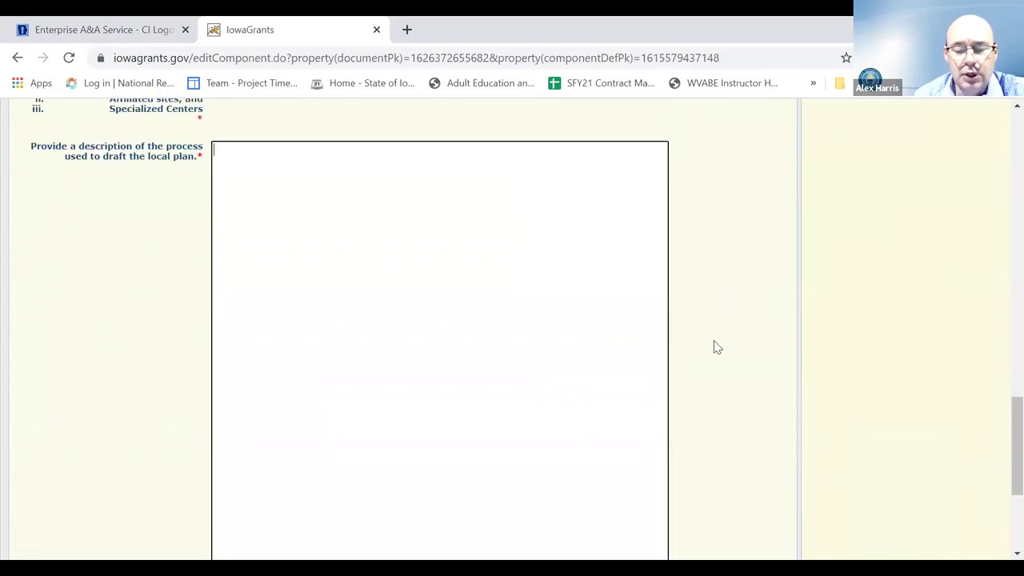
scroll(718, 347, "up", 1)
scroll(717, 347, "up", 3)
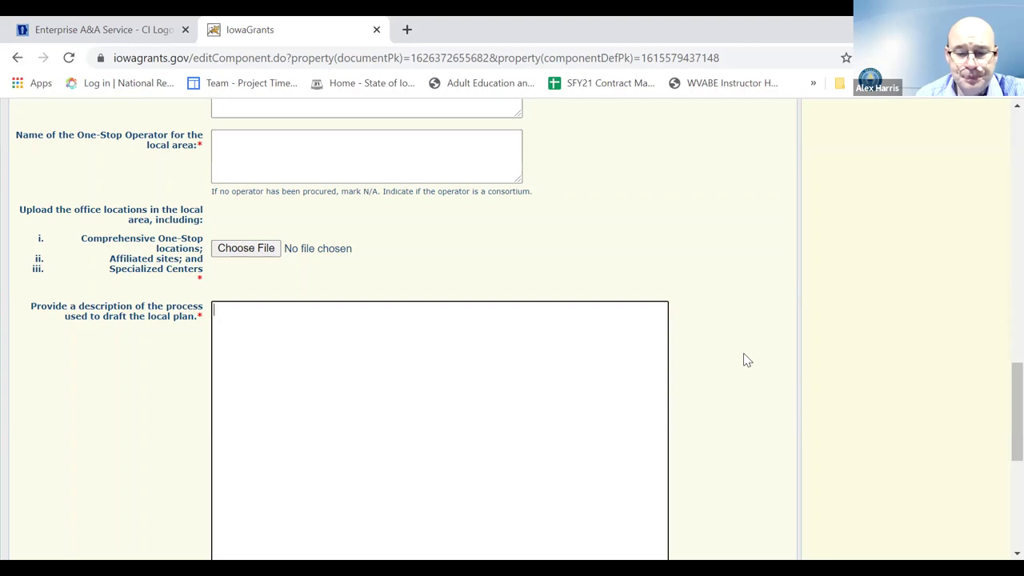
scroll(741, 359, "down", 3)
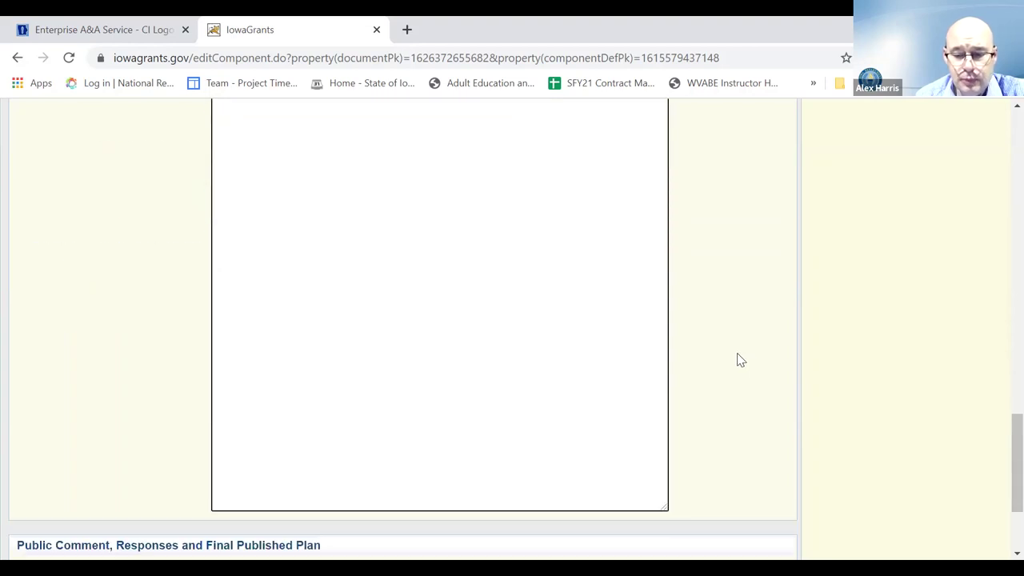
scroll(741, 361, "down", 2)
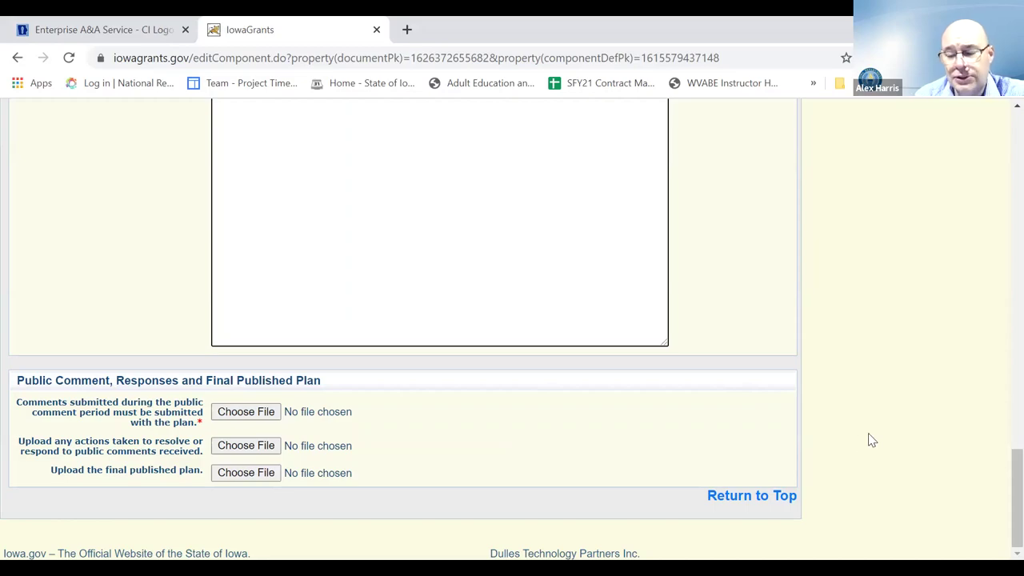
scroll(868, 440, "up", 5)
scroll(876, 443, "up", 10)
scroll(876, 443, "up", 3)
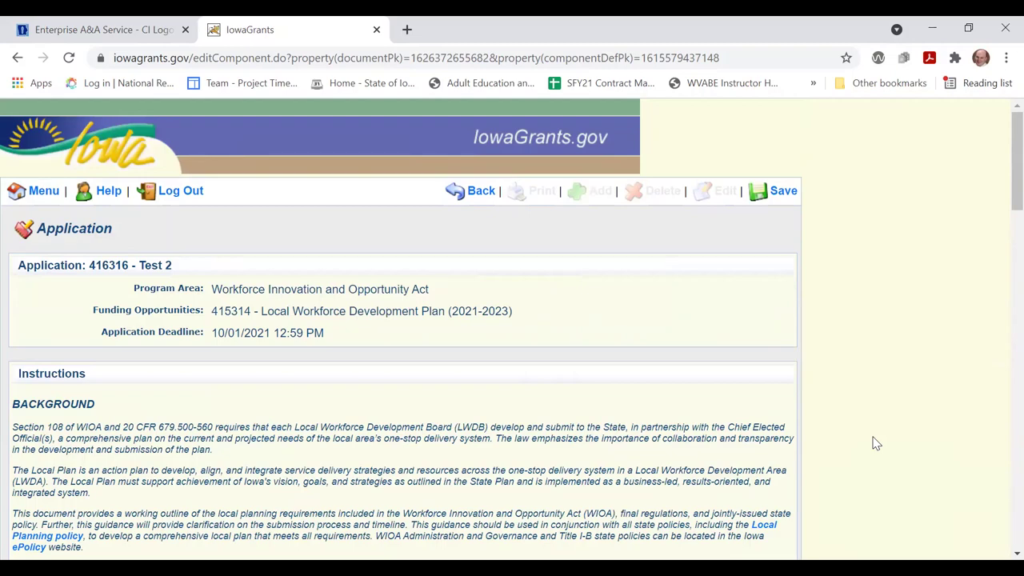
Shrink the process description text area slightly, then return to the top of Form 1.
scroll(924, 420, "down", 15)
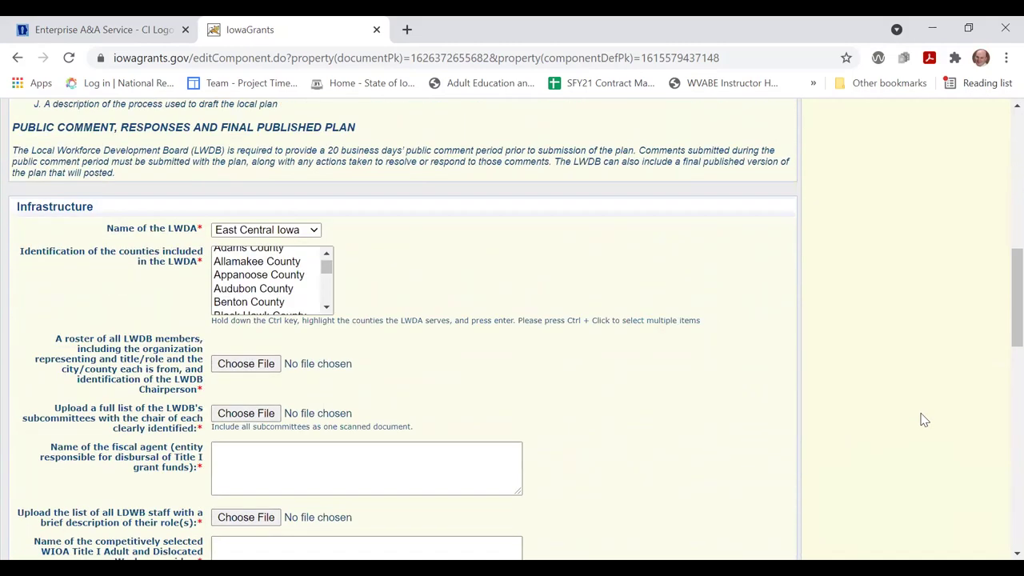
scroll(924, 420, "down", 6)
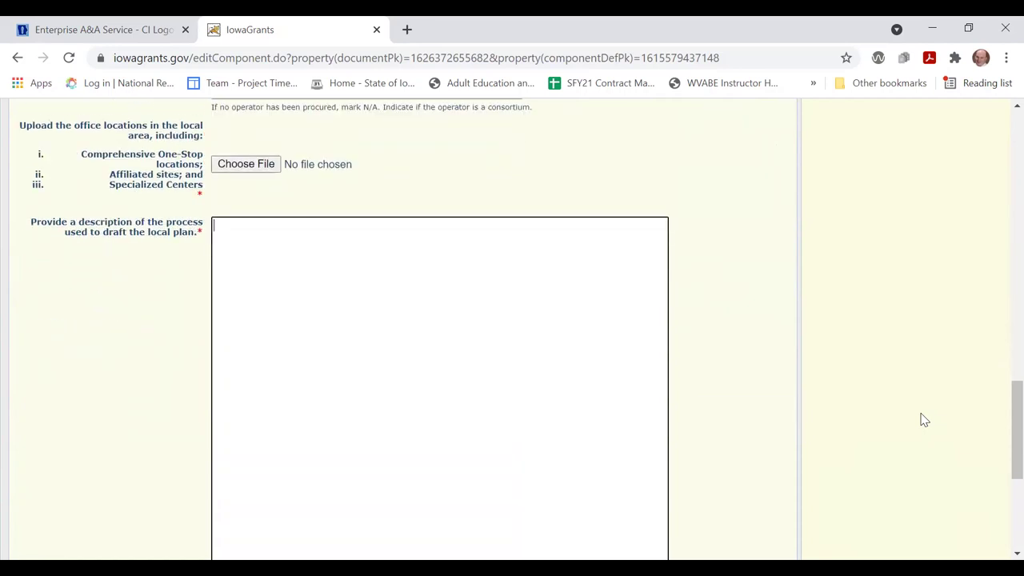
scroll(921, 417, "down", 5)
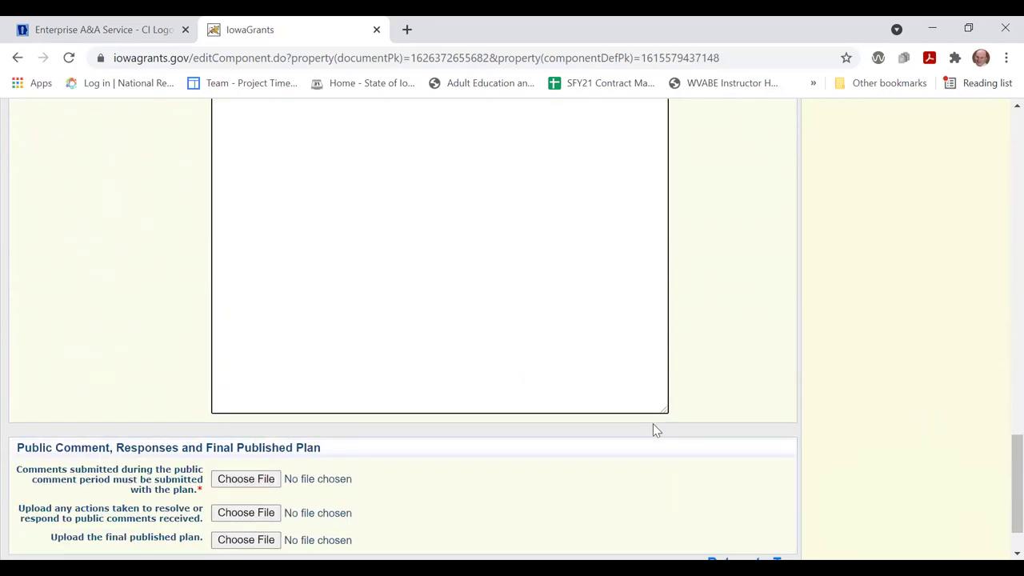
left_click_drag(663, 404, 624, 327)
scroll(632, 323, "up", 1)
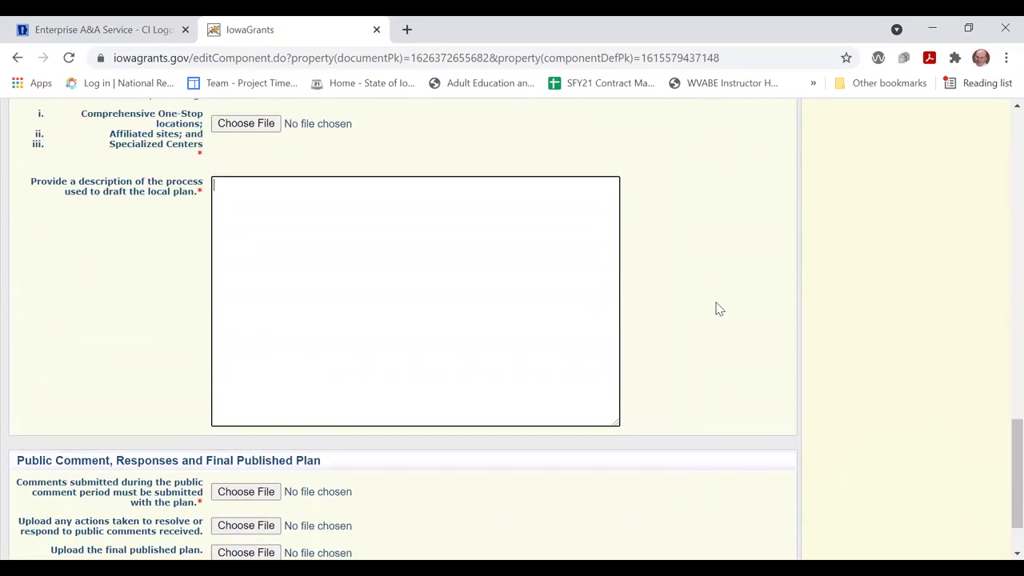
scroll(718, 309, "up", 3)
scroll(718, 309, "up", 2)
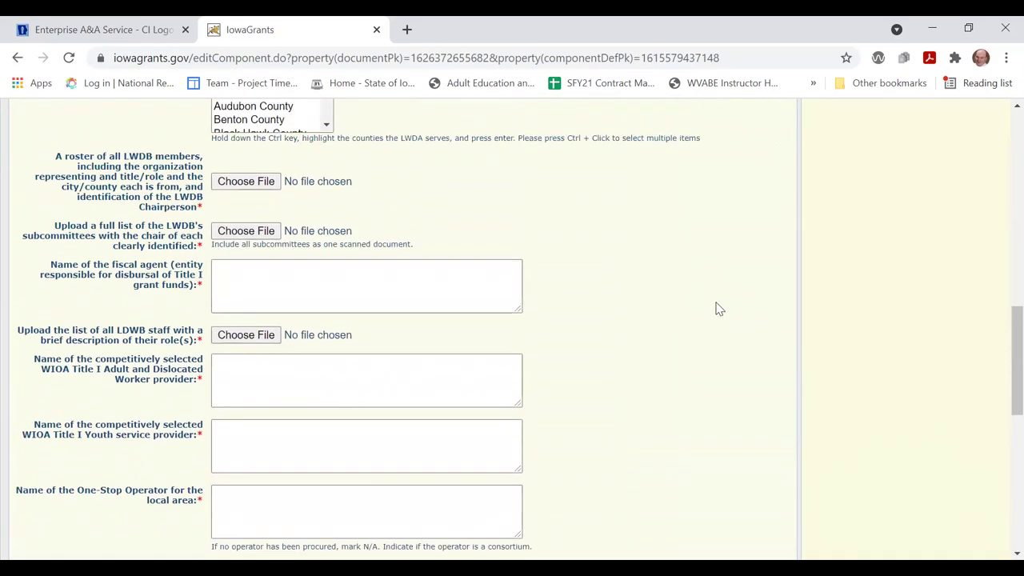
scroll(718, 309, "up", 3)
scroll(719, 309, "up", 4)
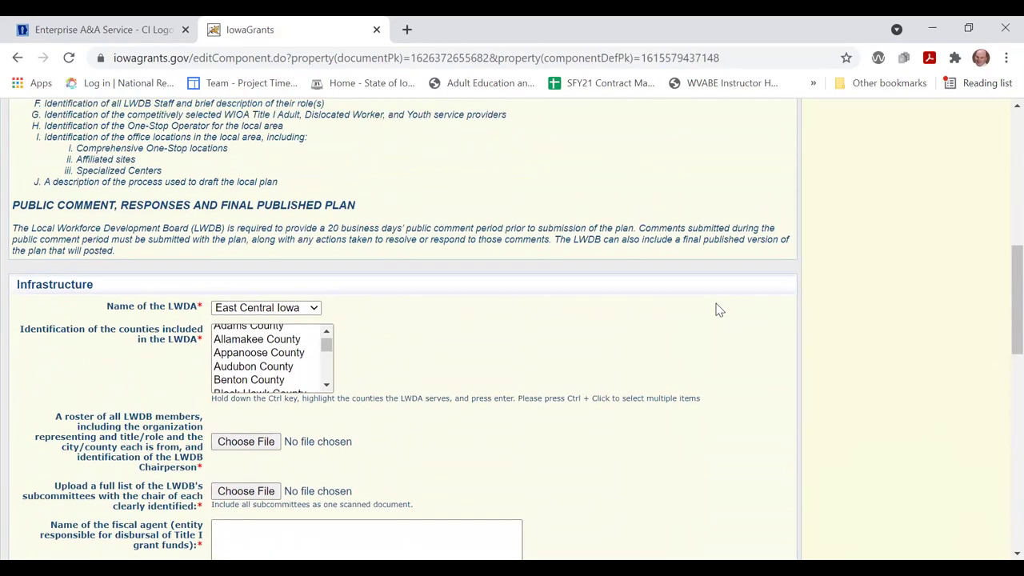
scroll(719, 309, "up", 2)
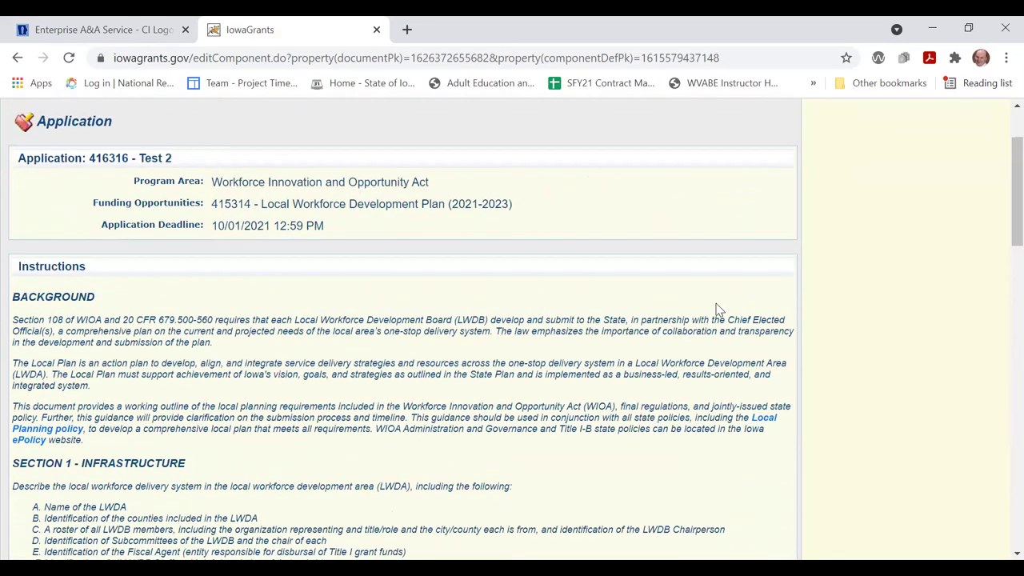
scroll(719, 309, "up", 1)
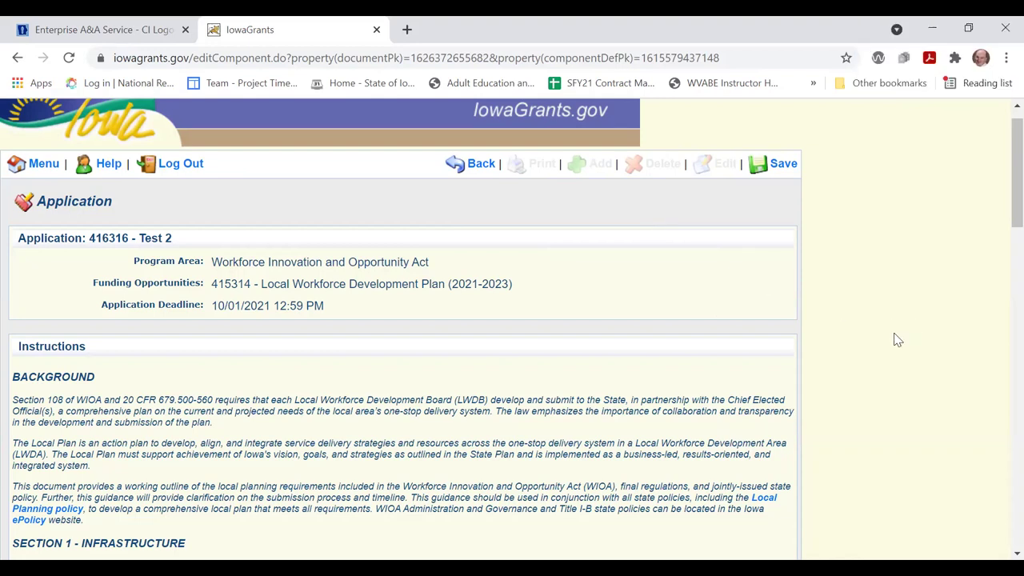
scroll(896, 338, "down", 1)
scroll(897, 340, "down", 10)
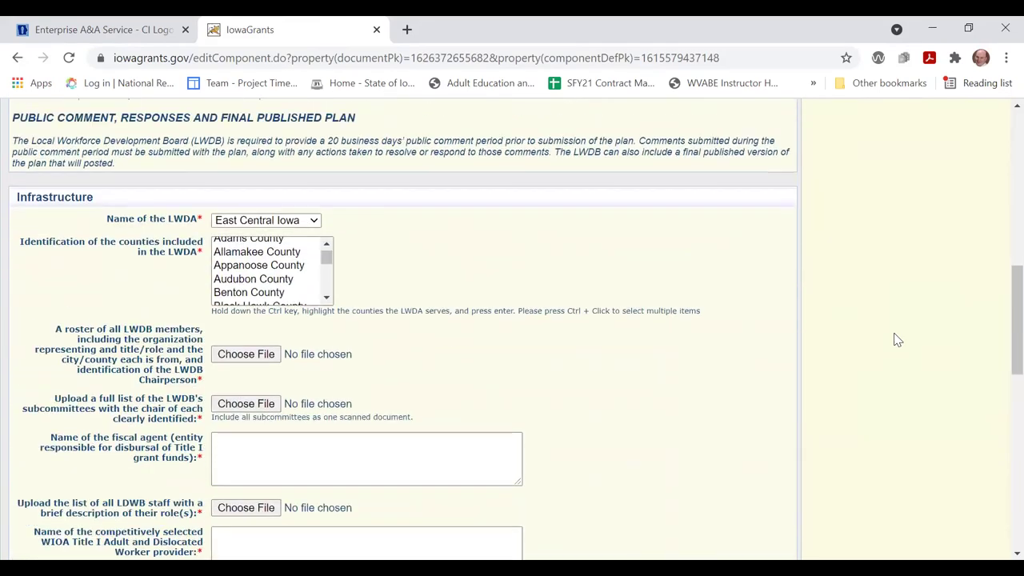
scroll(897, 340, "down", 5)
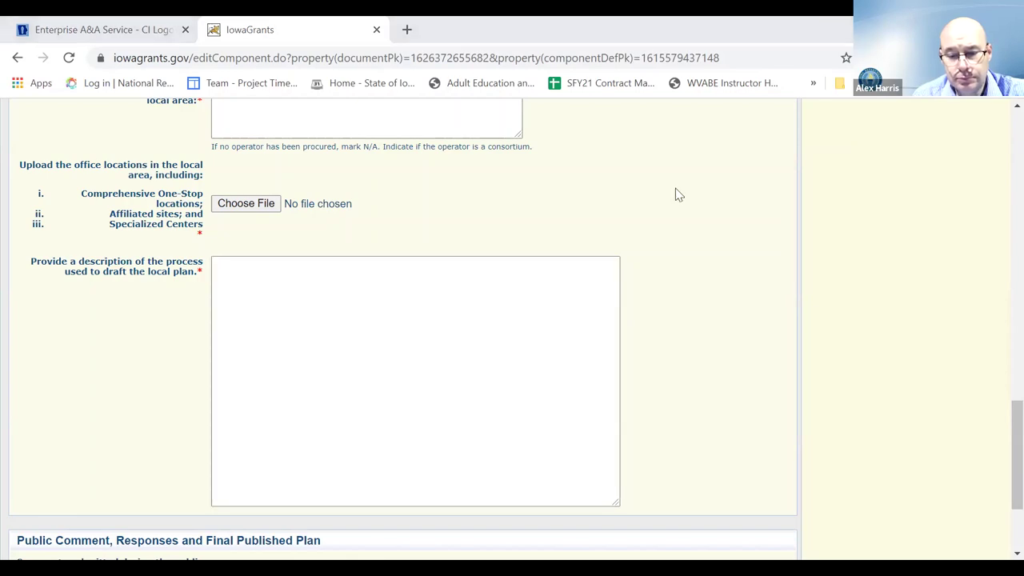
scroll(708, 298, "down", 2)
Leave the Section 1 edit page without saving and return to the Application Forms list.
scroll(712, 304, "up", 3)
scroll(715, 306, "up", 5)
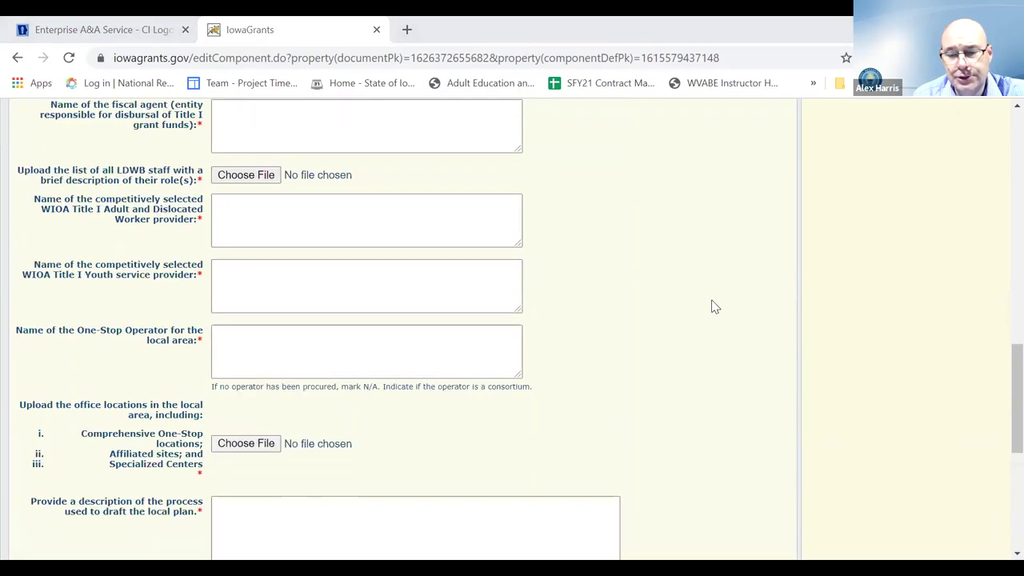
scroll(715, 307, "up", 4)
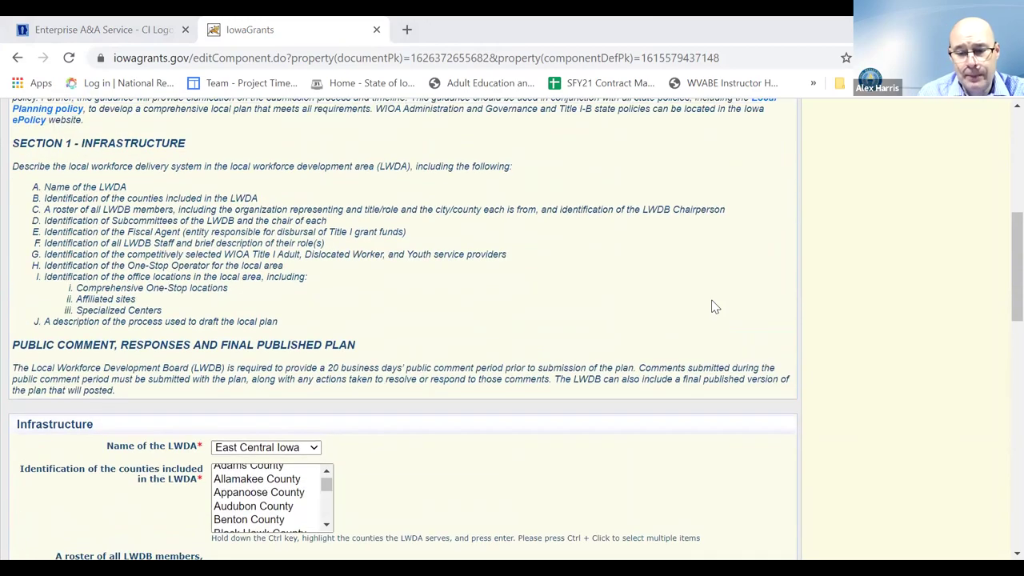
scroll(715, 306, "up", 5)
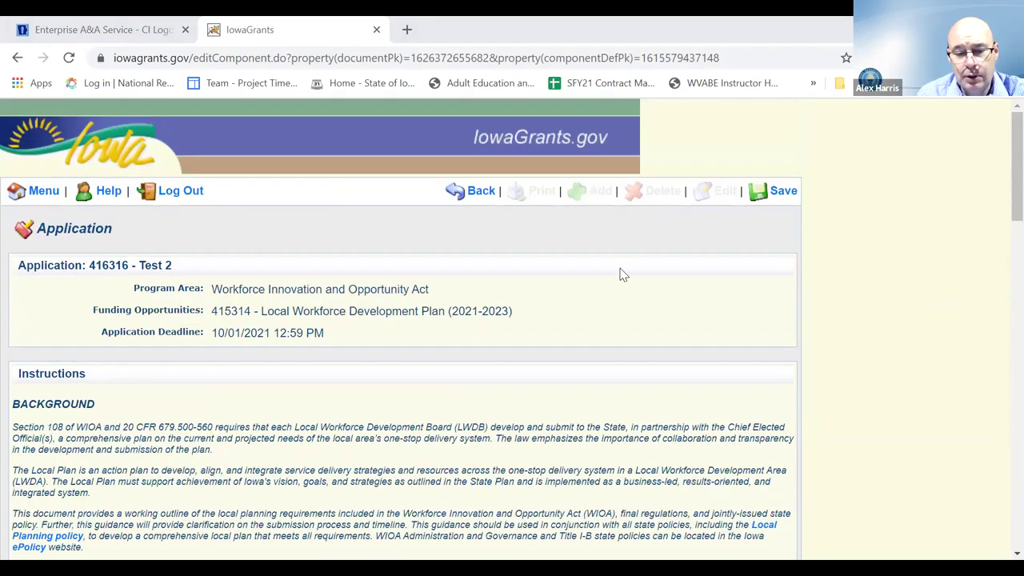
key("Tab")
key("Return")
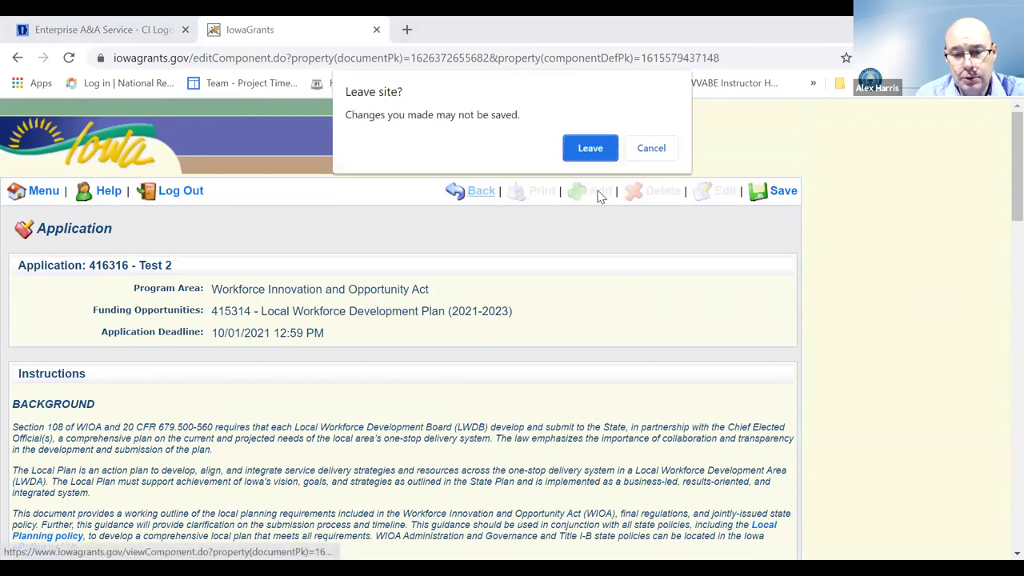
key("Return")
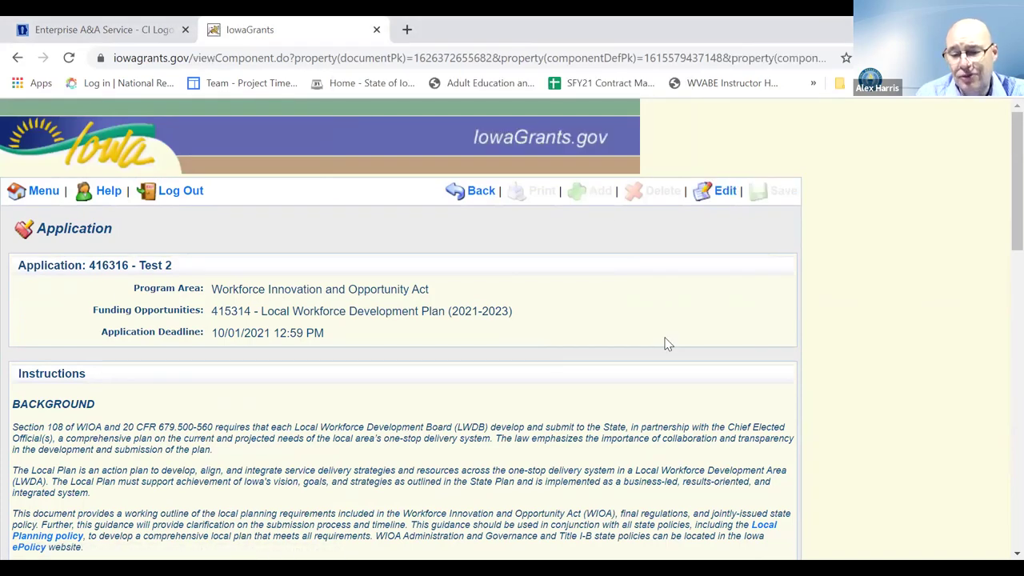
scroll(655, 370, "down", 7)
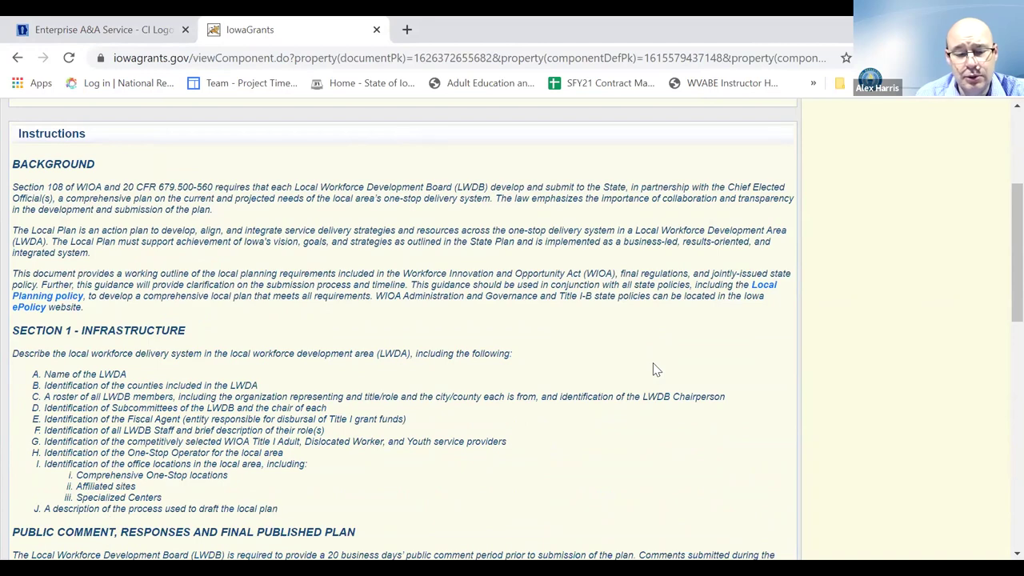
left_click(720, 292)
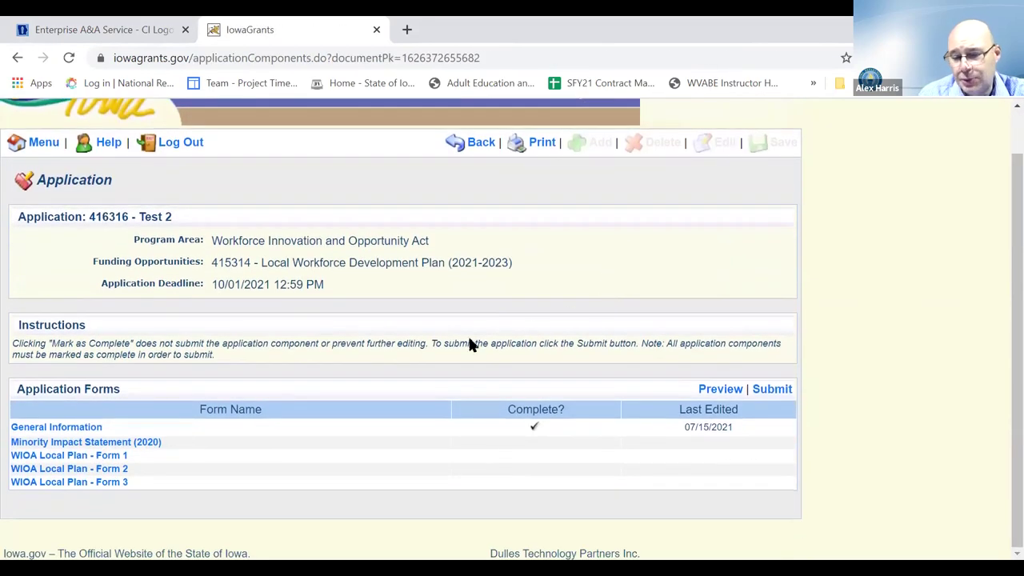
left_click(47, 473)
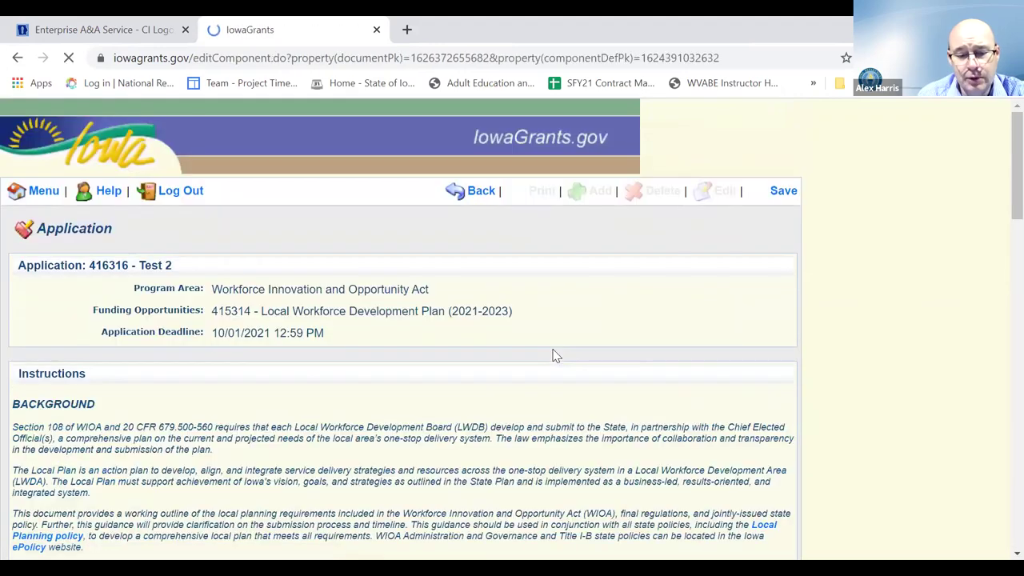
scroll(606, 342, "down", 3)
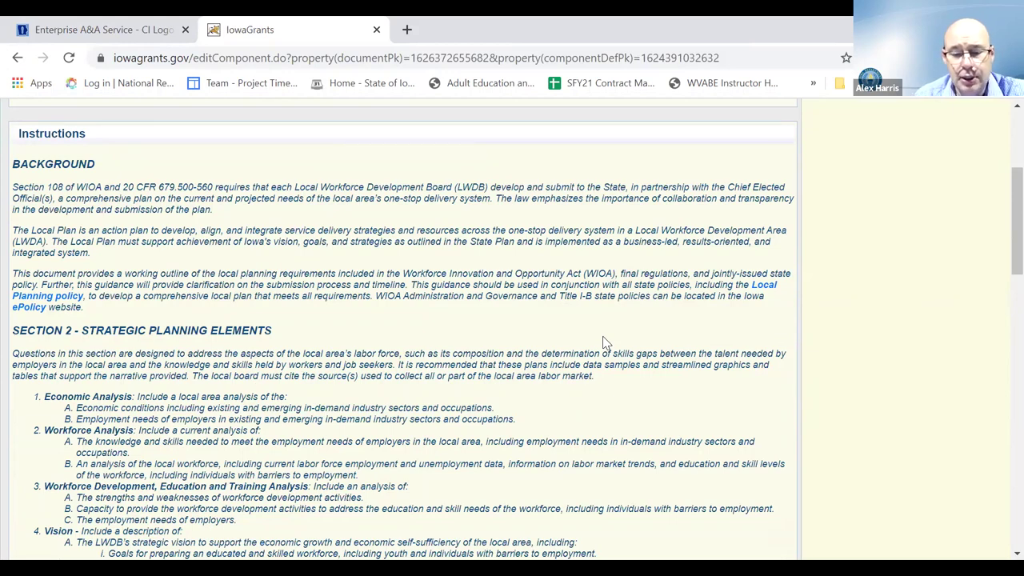
scroll(606, 342, "down", 2)
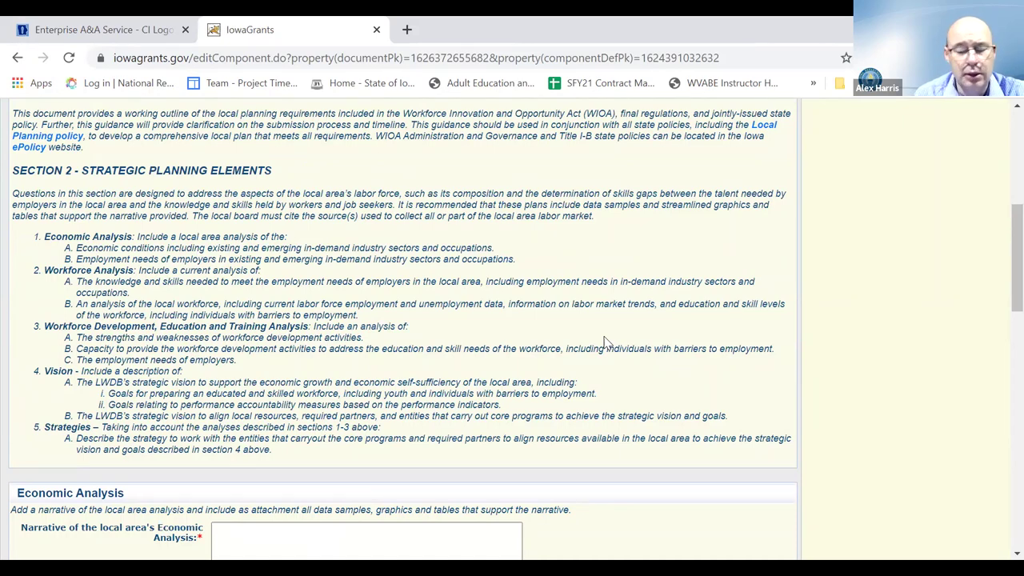
Scroll Form 2 down to the empty Economic Analysis and Workforce Analysis narrative fields.
scroll(684, 302, "down", 4)
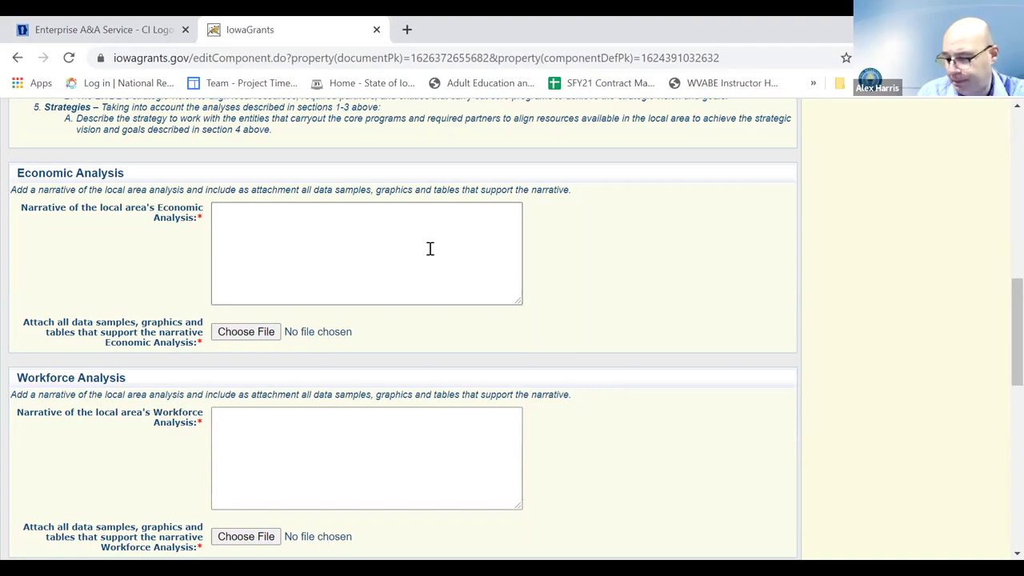
scroll(598, 272, "down", 5)
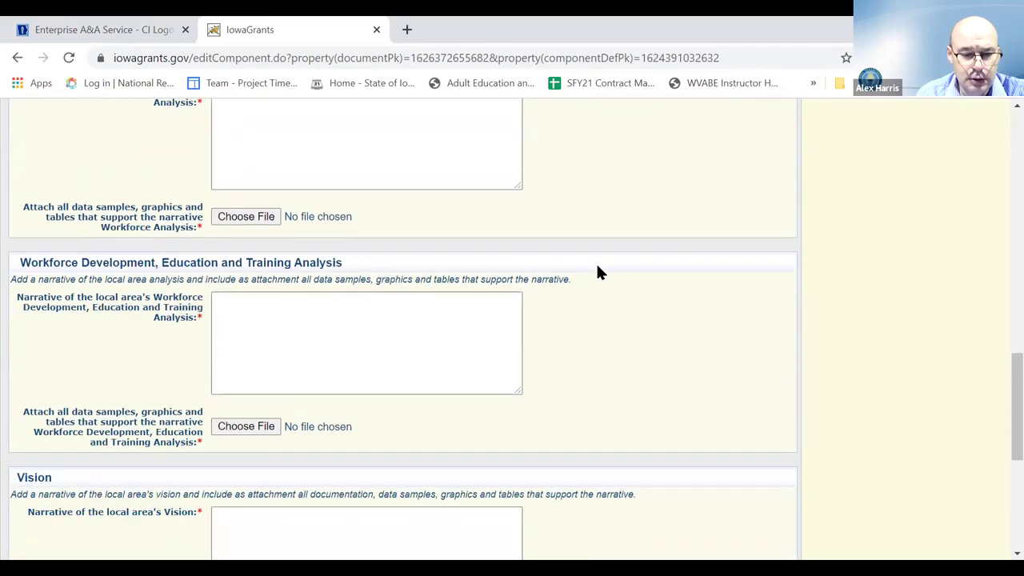
scroll(599, 272, "down", 1)
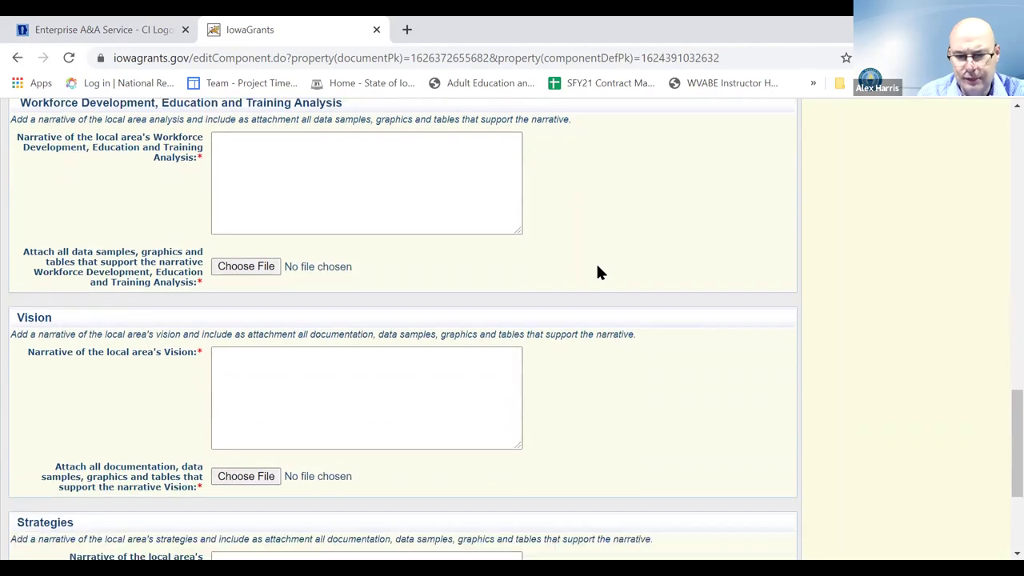
scroll(599, 272, "down", 3)
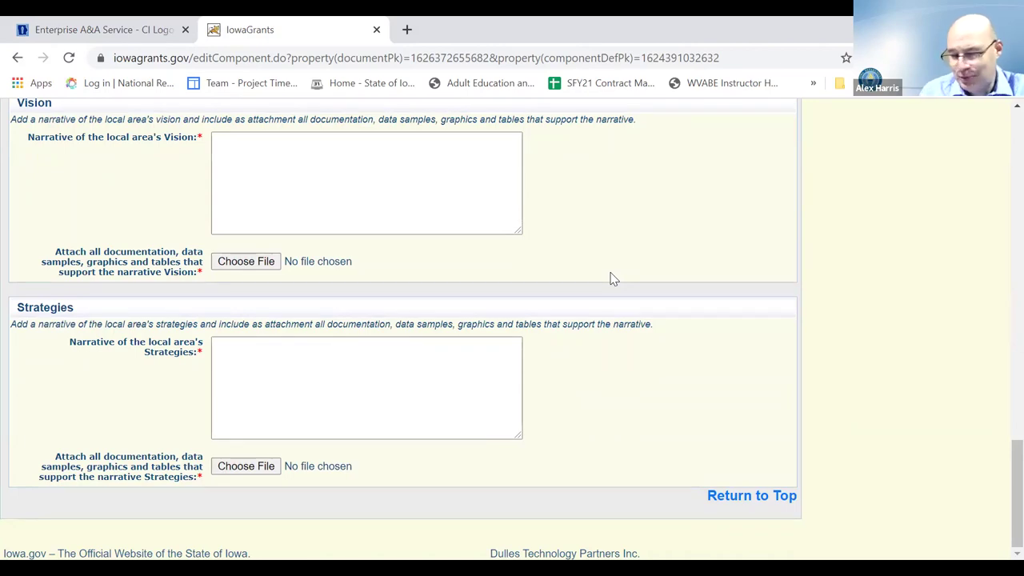
scroll(627, 276, "up", 10)
scroll(631, 275, "up", 5)
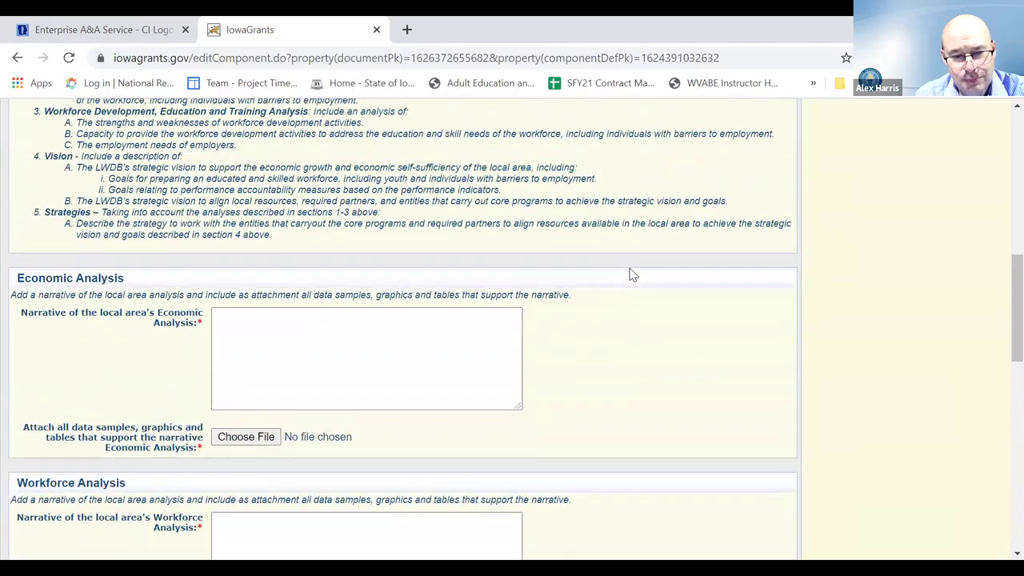
scroll(631, 275, "up", 1)
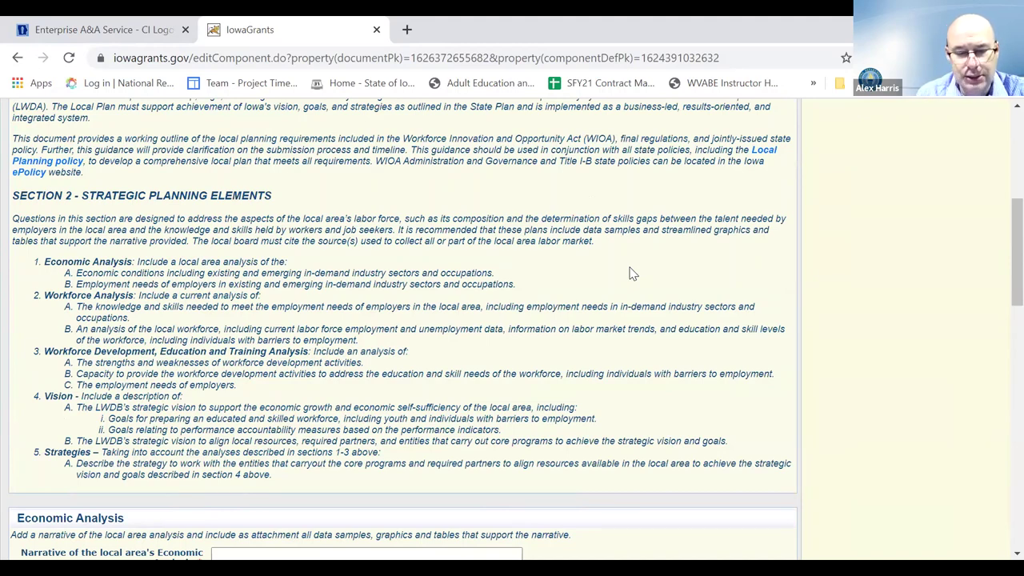
scroll(604, 368, "down", 4)
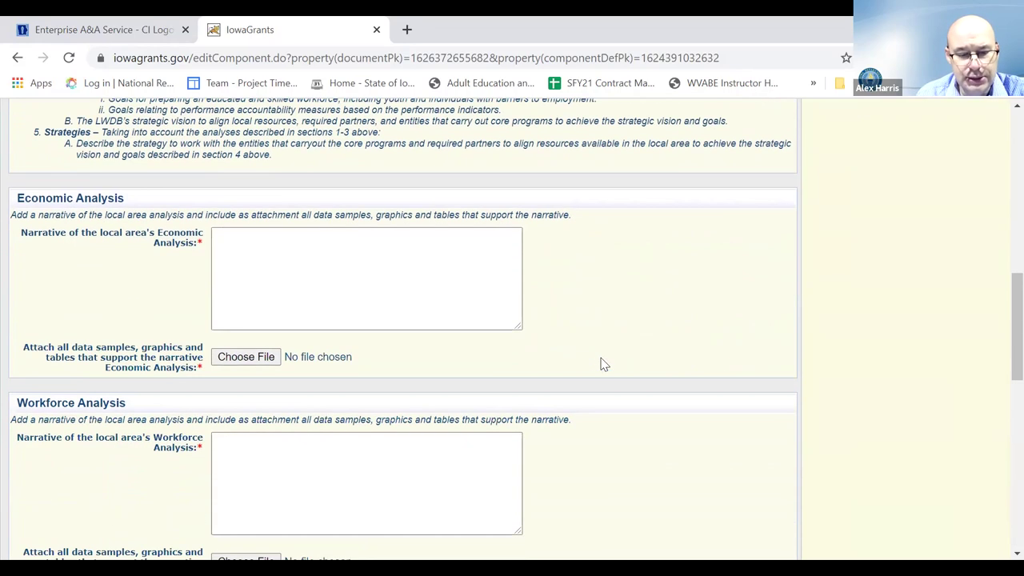
scroll(604, 364, "down", 3)
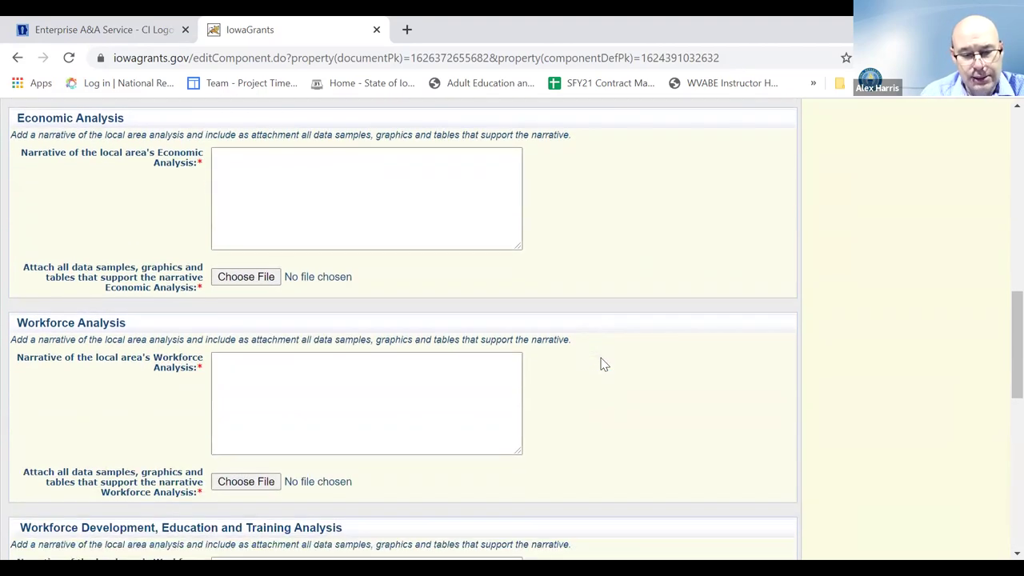
scroll(605, 365, "down", 5)
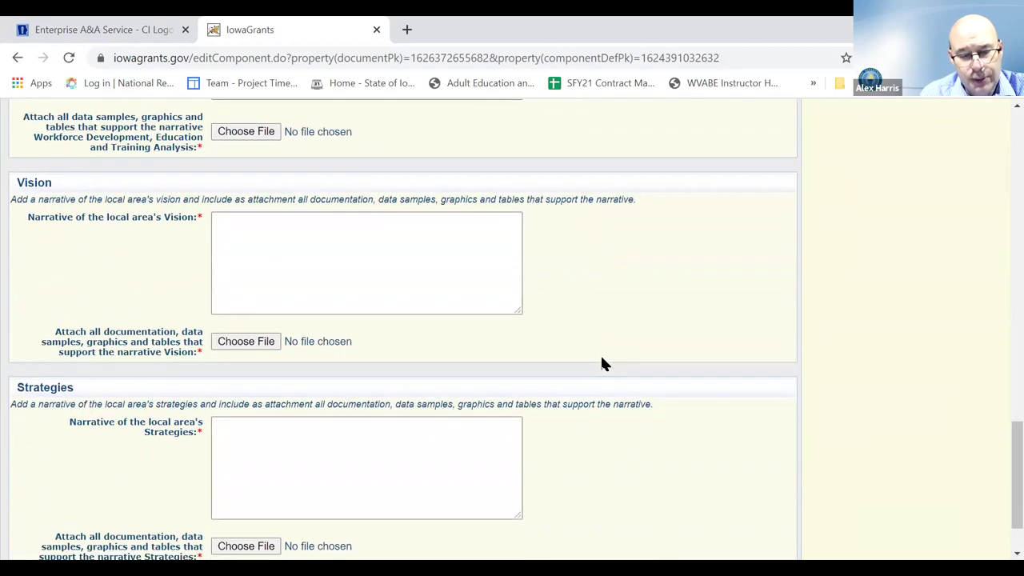
scroll(604, 364, "down", 1)
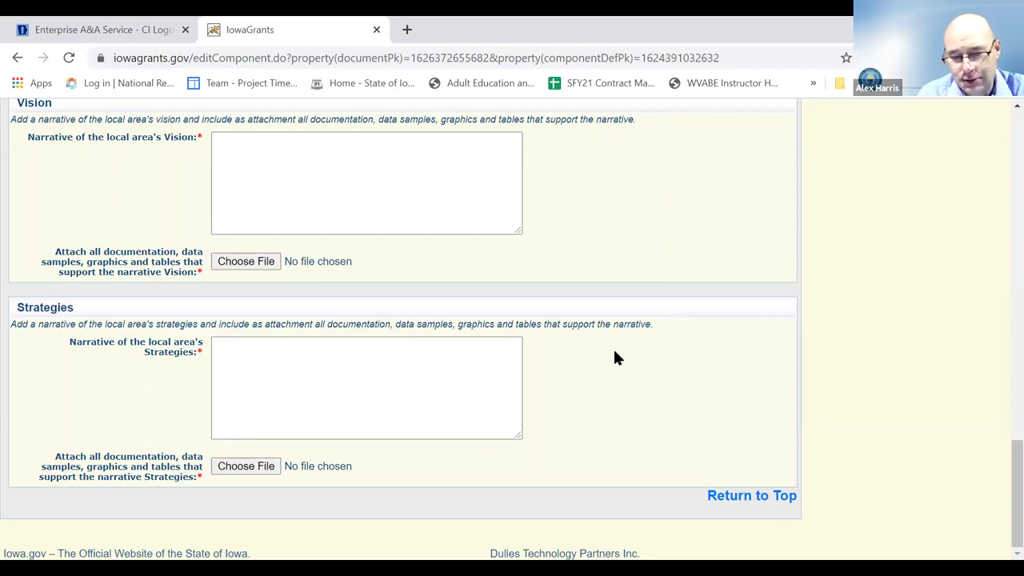
scroll(615, 353, "up", 10)
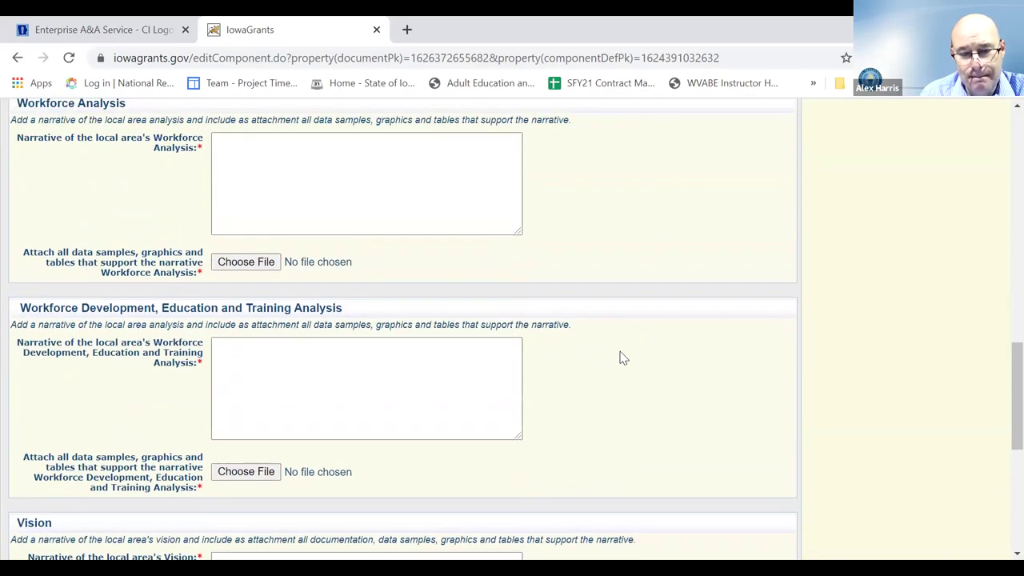
scroll(621, 354, "up", 7)
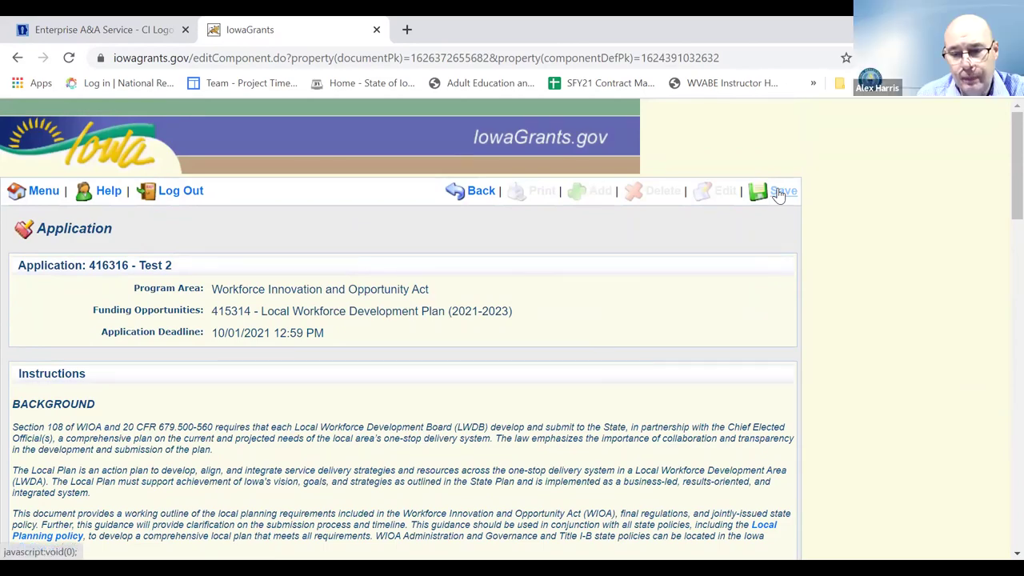
scroll(623, 378, "down", 1)
scroll(625, 381, "down", 15)
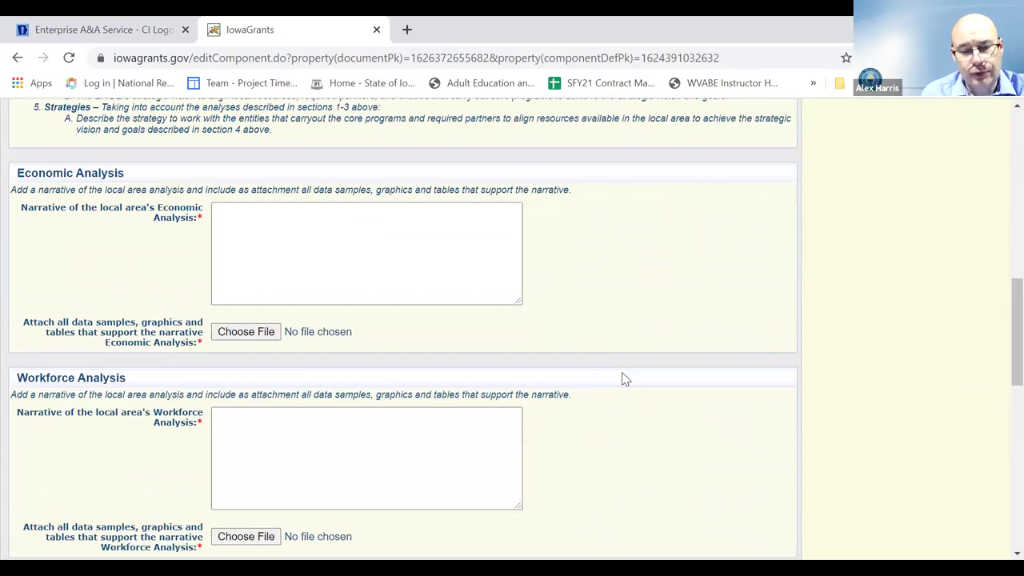
scroll(625, 378, "up", 1)
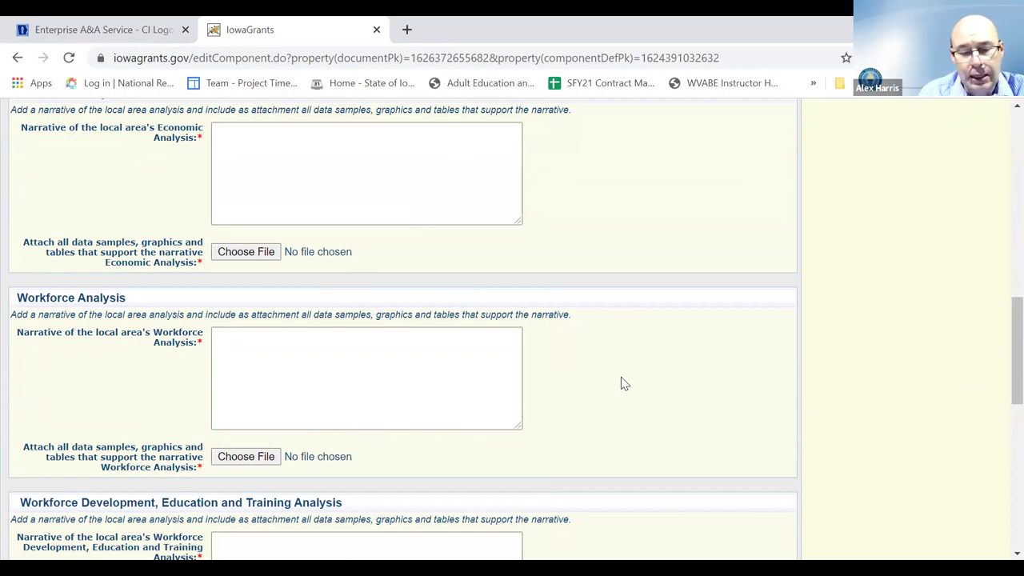
left_click(360, 357)
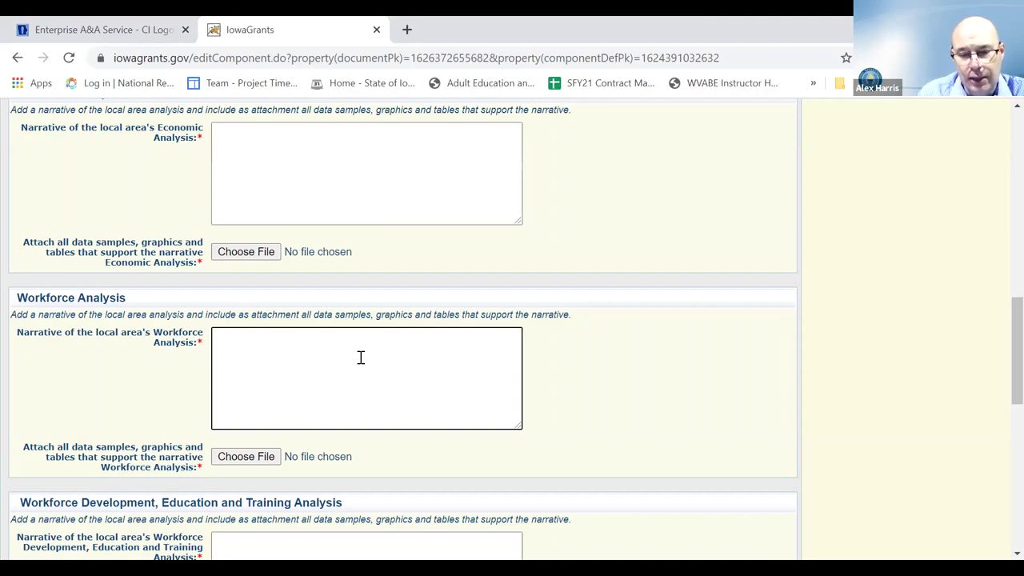
scroll(624, 238, "up", 10)
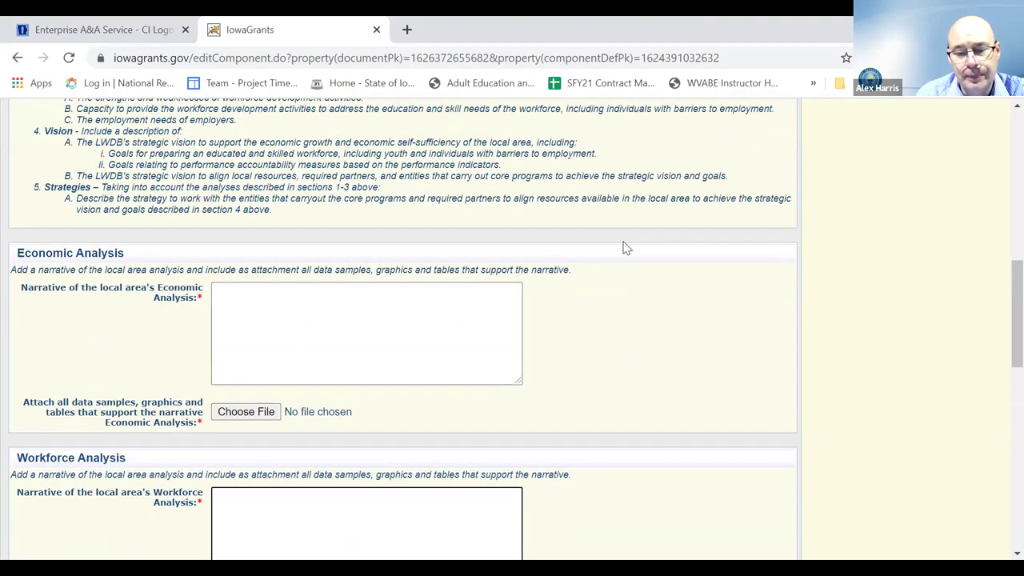
scroll(623, 248, "up", 2)
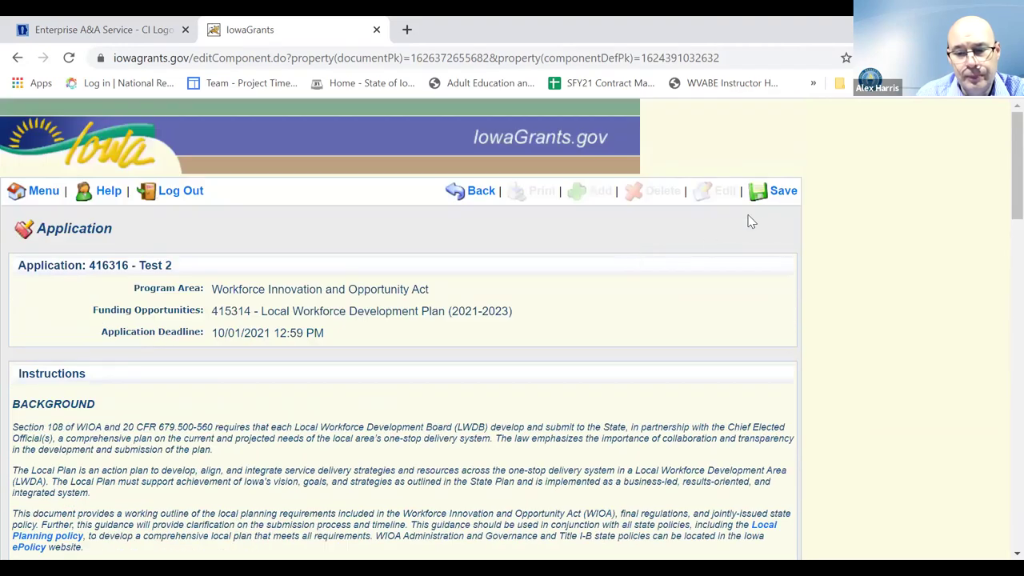
Save Form 2 and check its read-only view with blank analysis narratives.
left_click(784, 192)
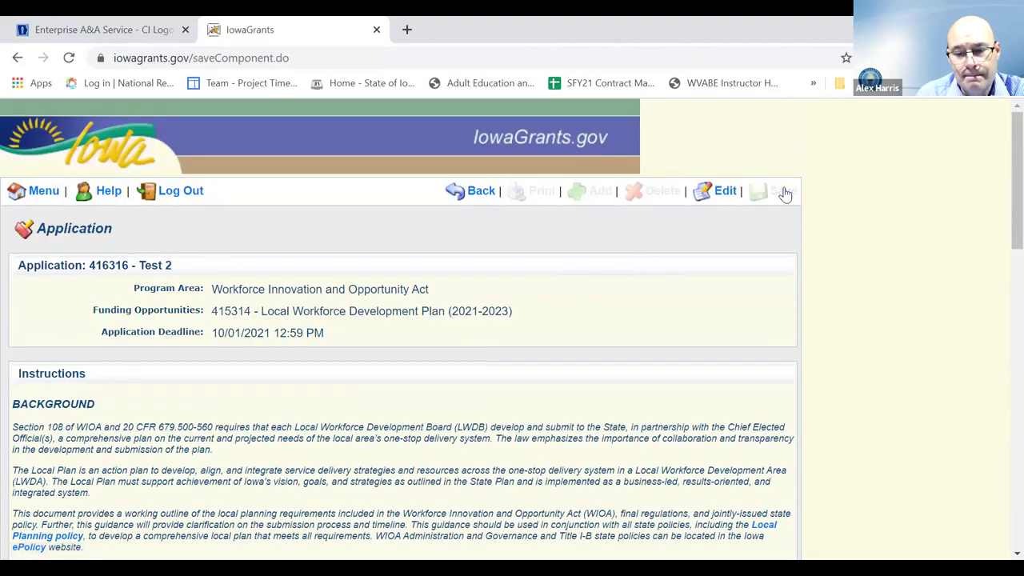
scroll(680, 283, "down", 10)
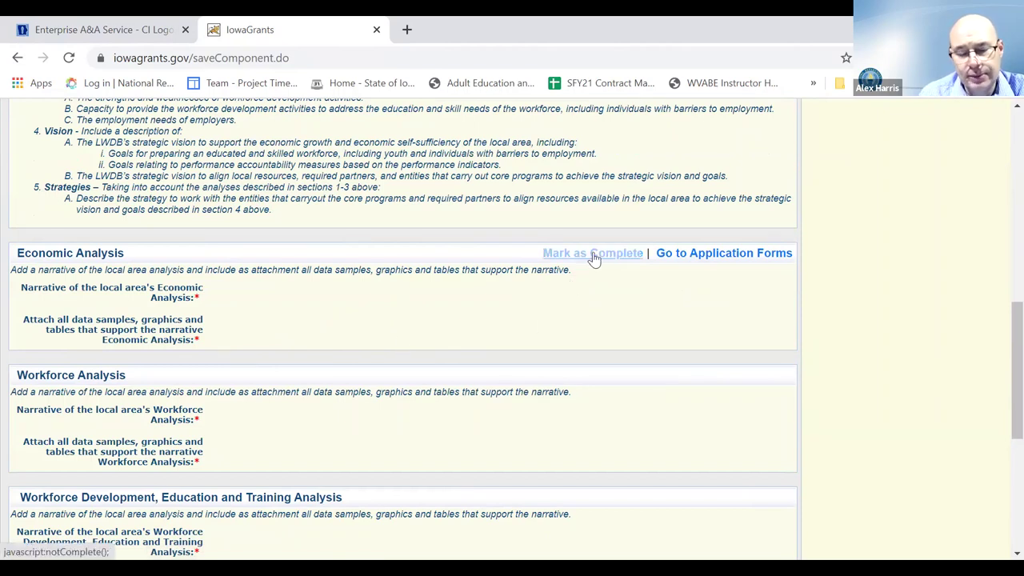
Open WIOA Local Plan - Form 3 from the Application Forms list and browse Section 3.
left_click(690, 255)
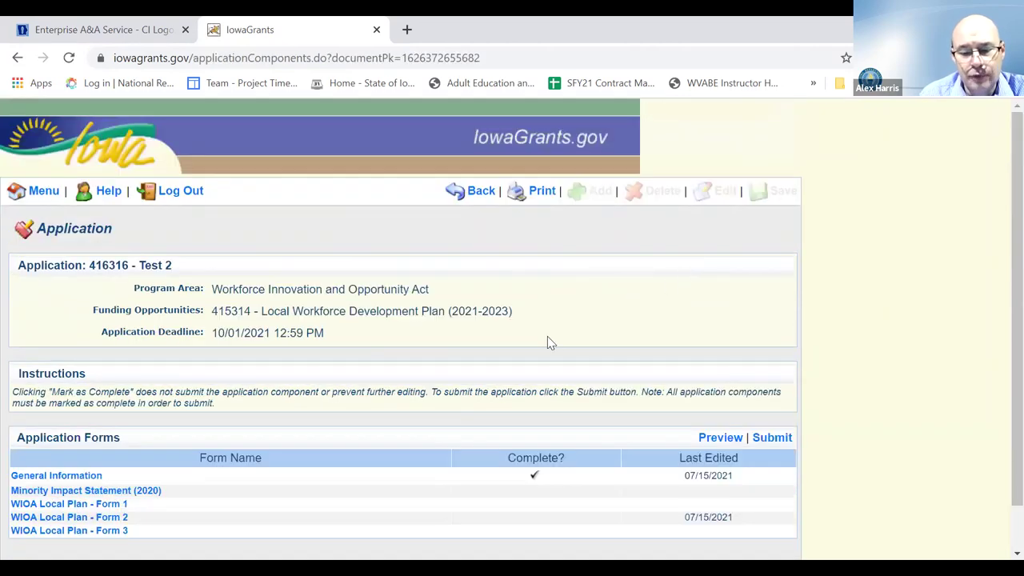
scroll(548, 341, "down", 1)
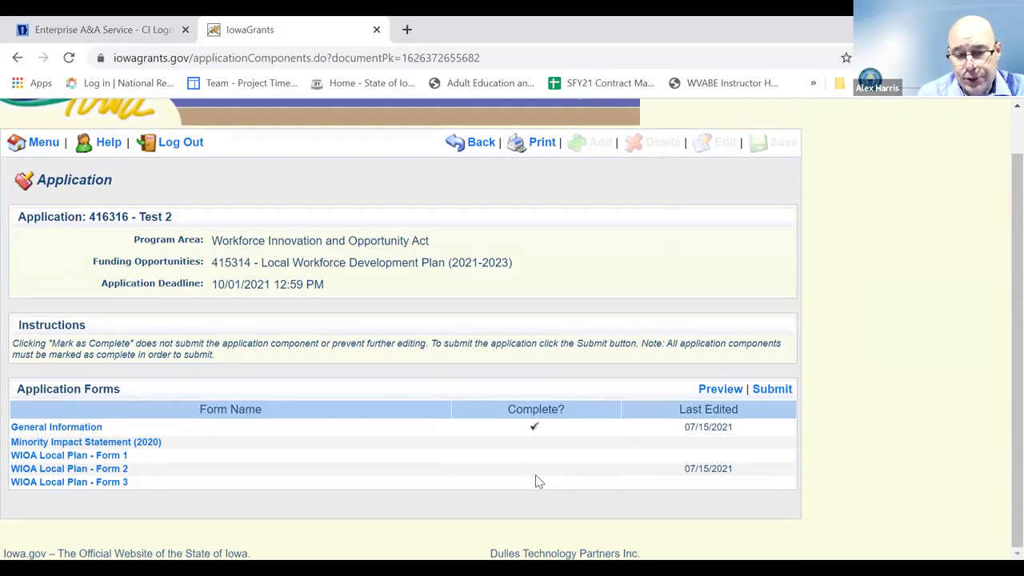
left_click(84, 486)
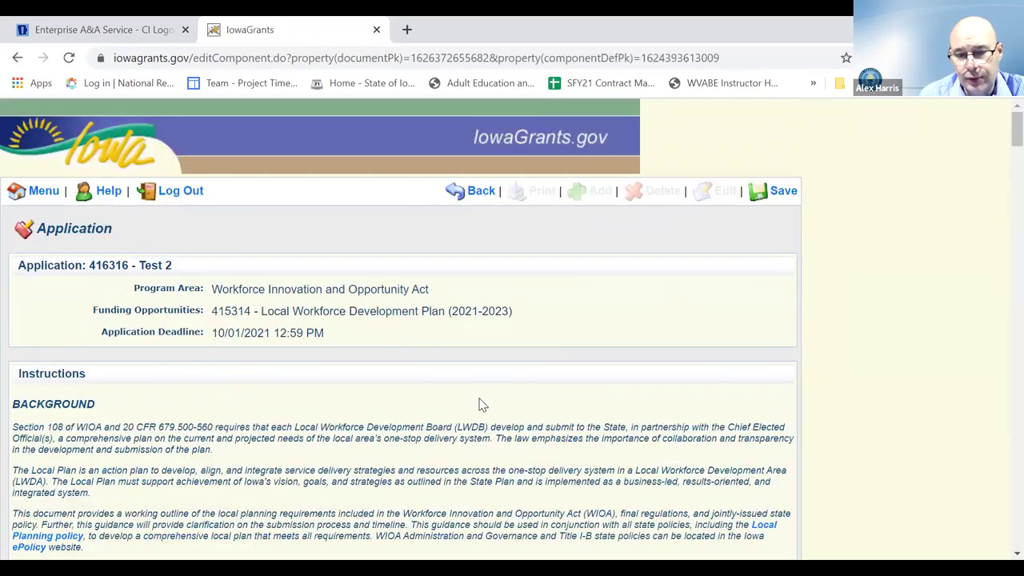
scroll(535, 376, "down", 5)
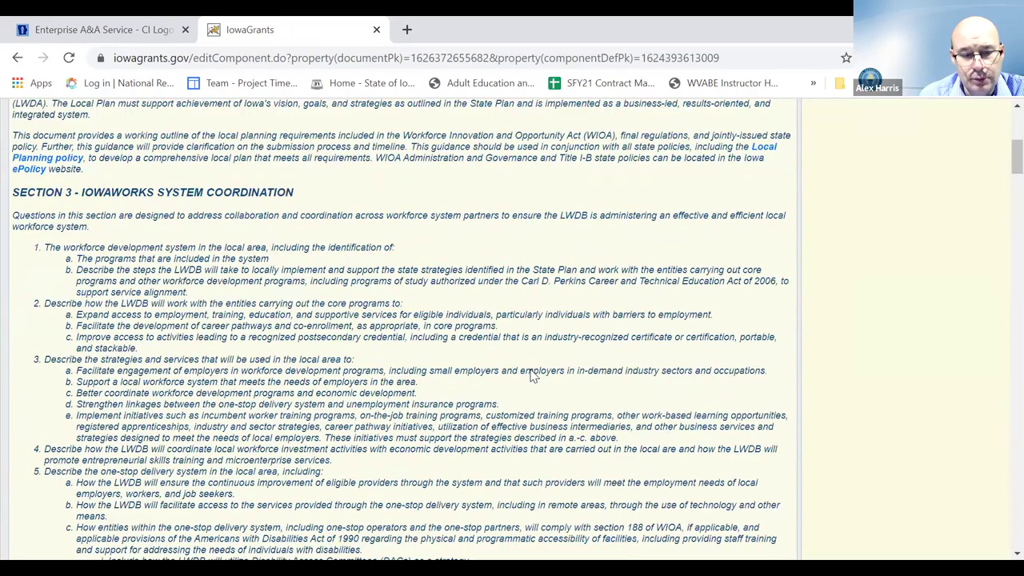
scroll(534, 376, "up", 1)
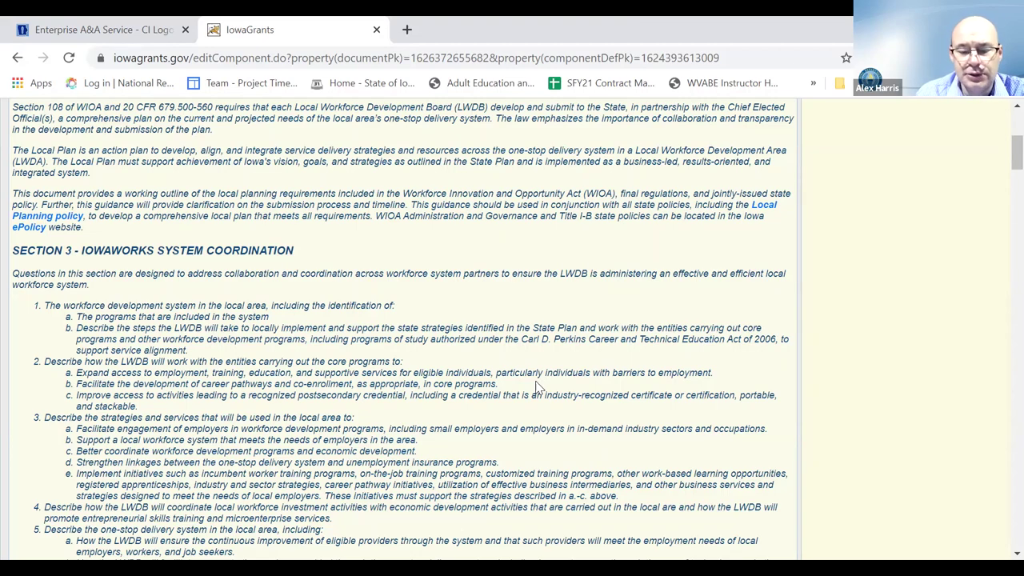
scroll(537, 389, "down", 7)
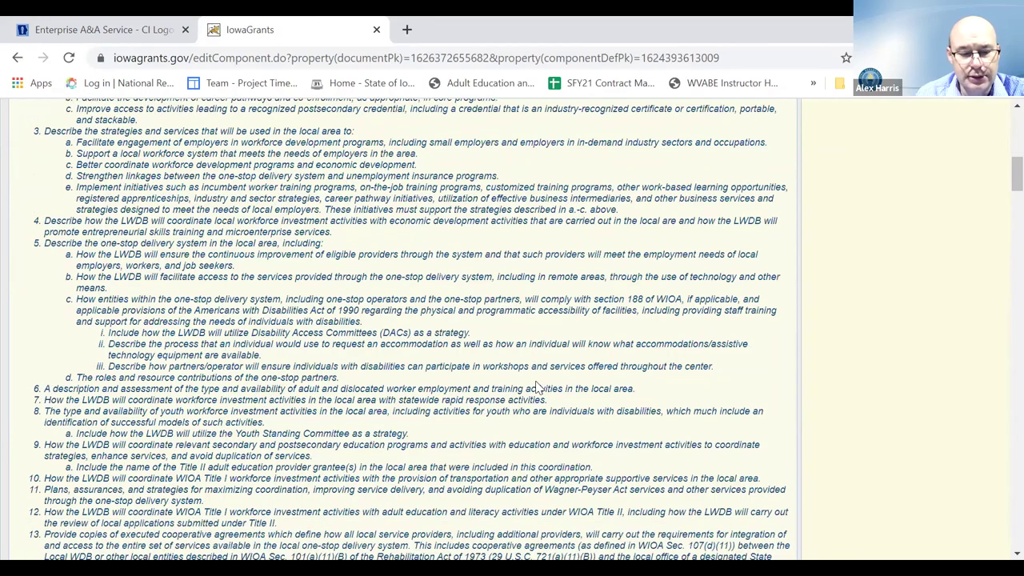
scroll(537, 380, "down", 2)
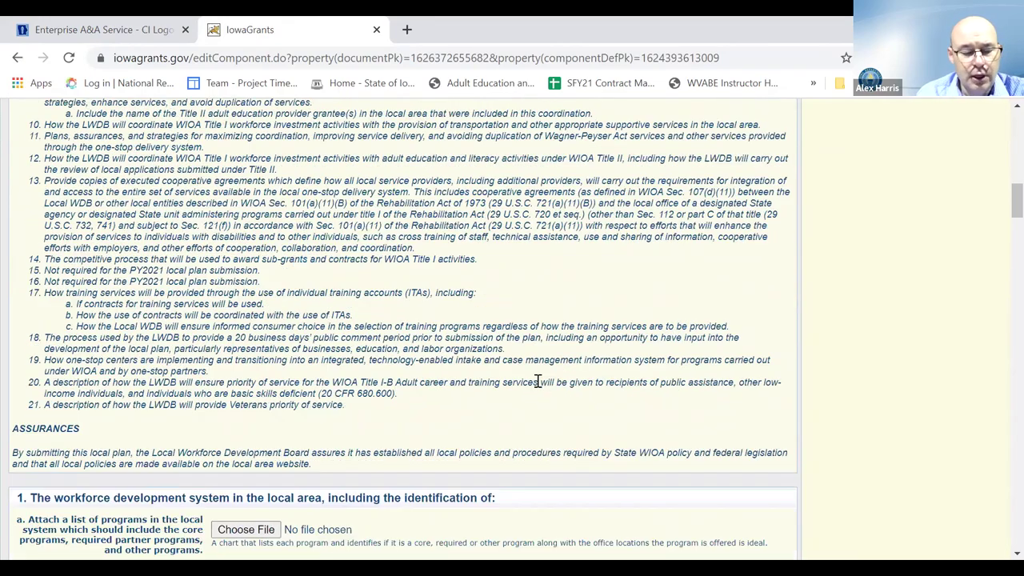
scroll(537, 382, "down", 2)
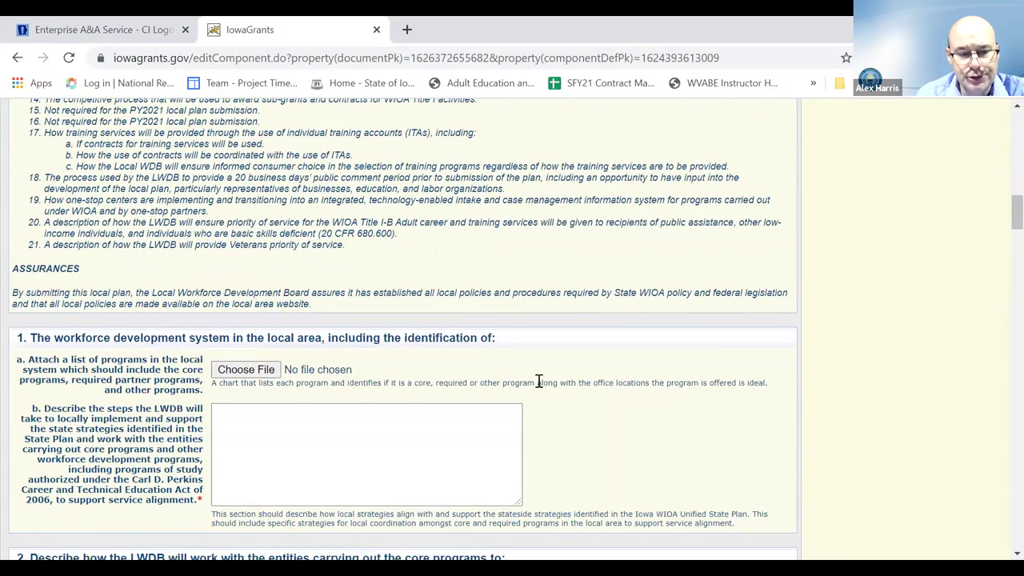
scroll(538, 381, "up", 2)
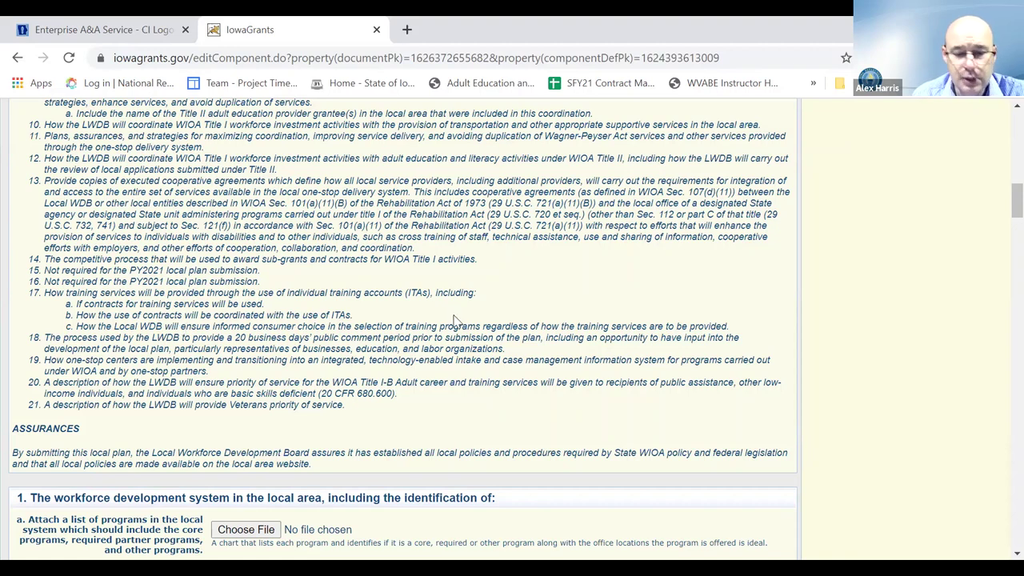
scroll(454, 320, "down", 3)
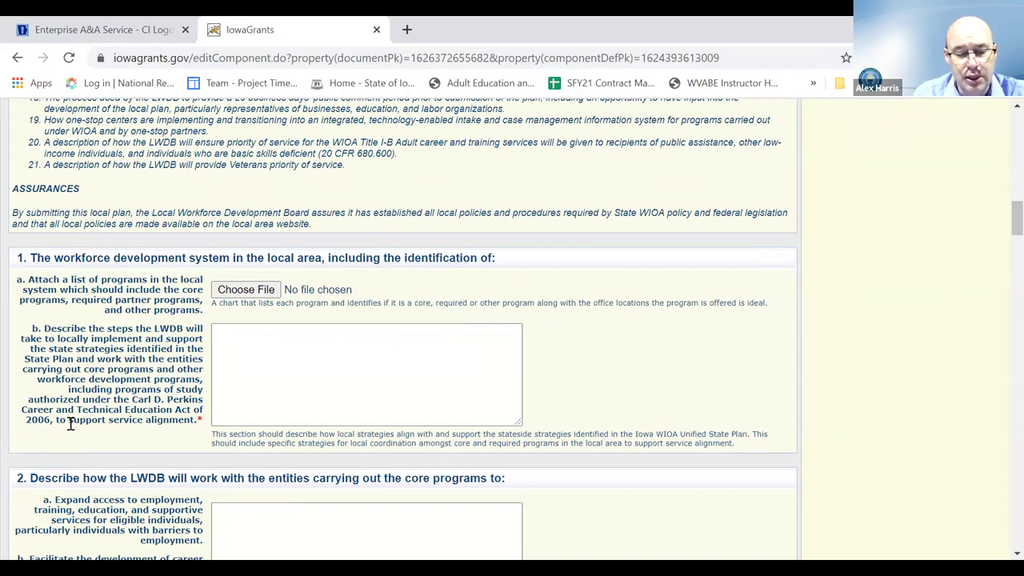
scroll(84, 421, "down", 2)
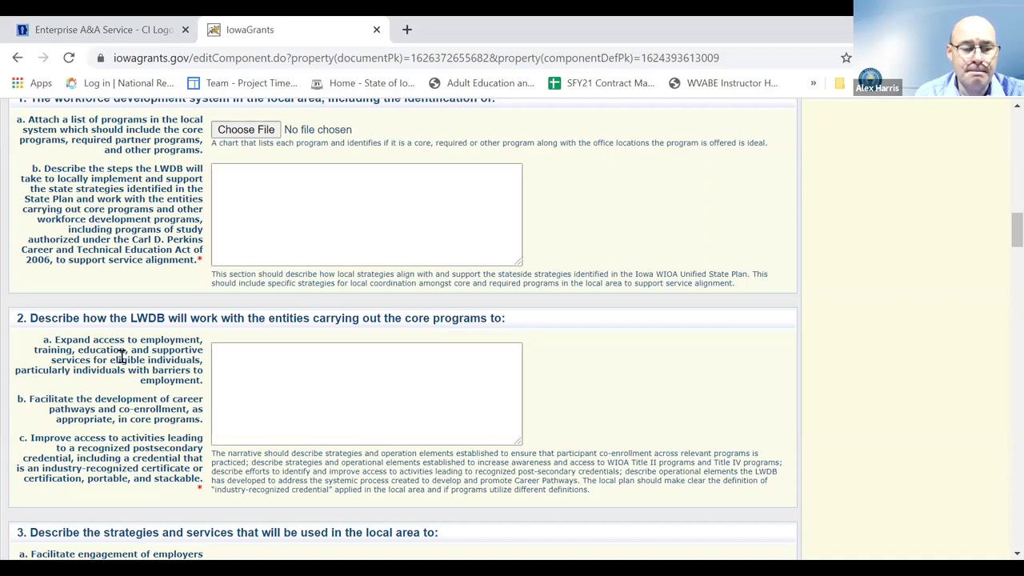
Focus question 2's narrative field and drag question 1b's text area larger.
left_click(332, 395)
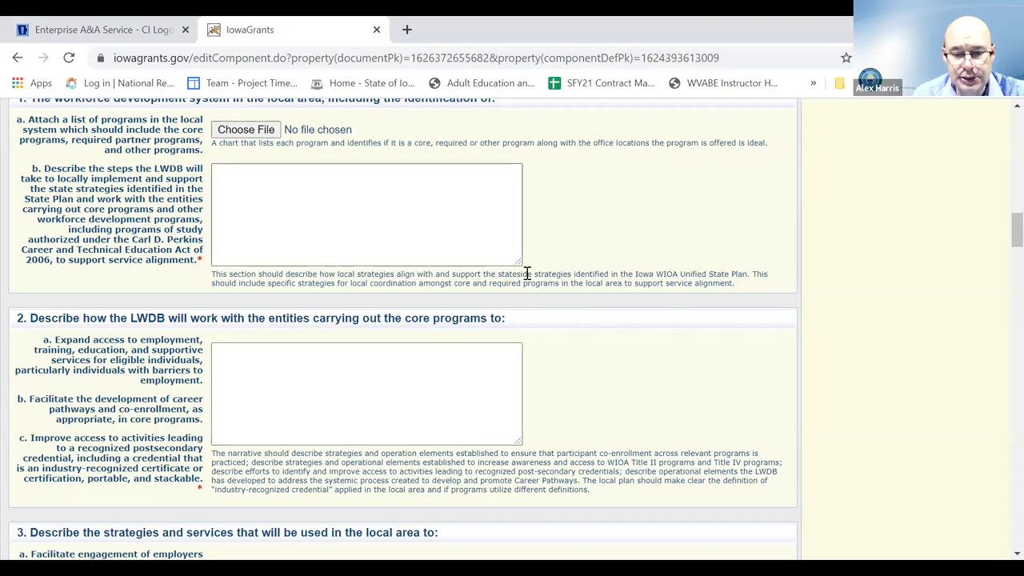
left_click_drag(520, 262, 614, 448)
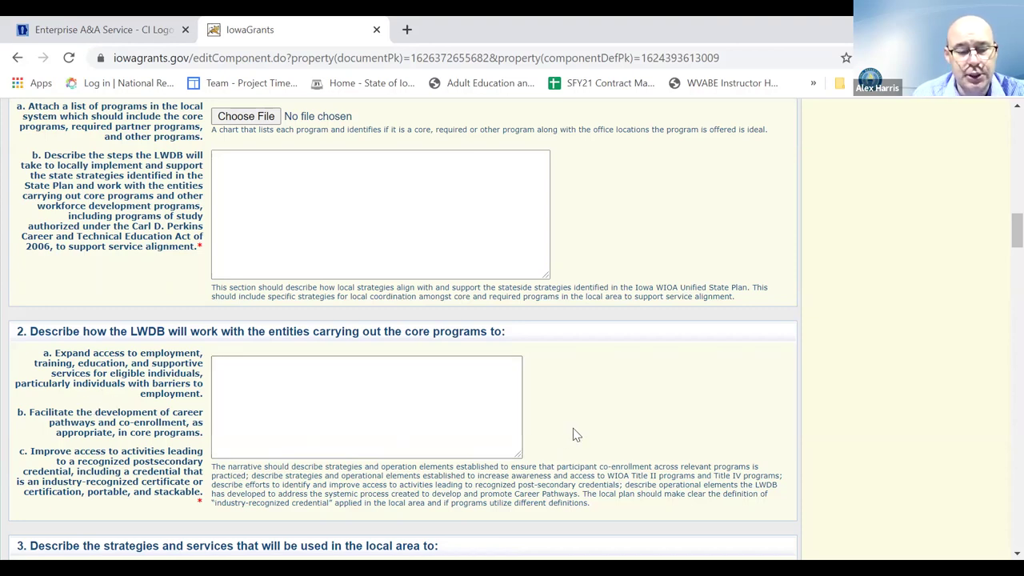
scroll(573, 430, "down", 5)
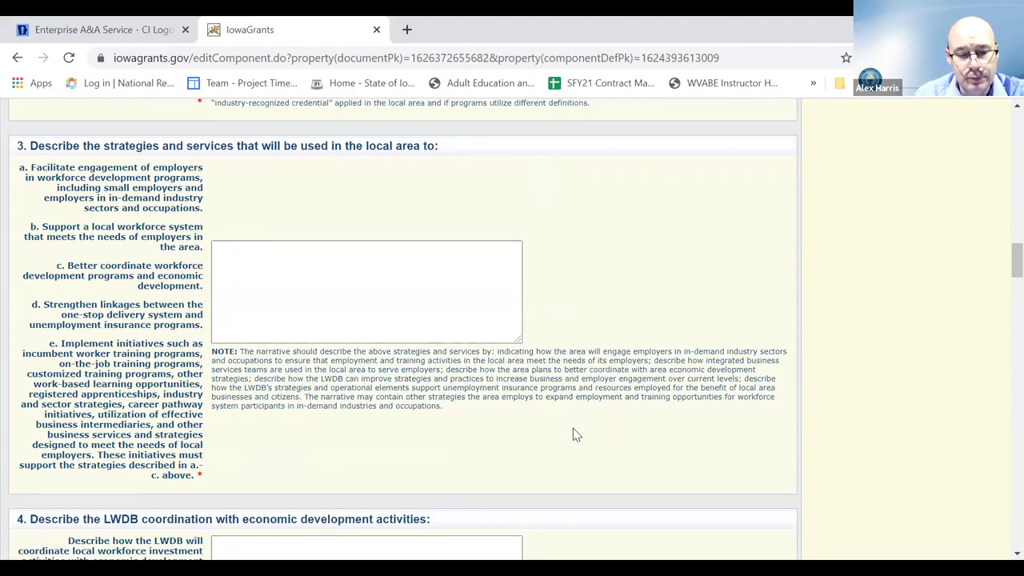
scroll(572, 435, "down", 3)
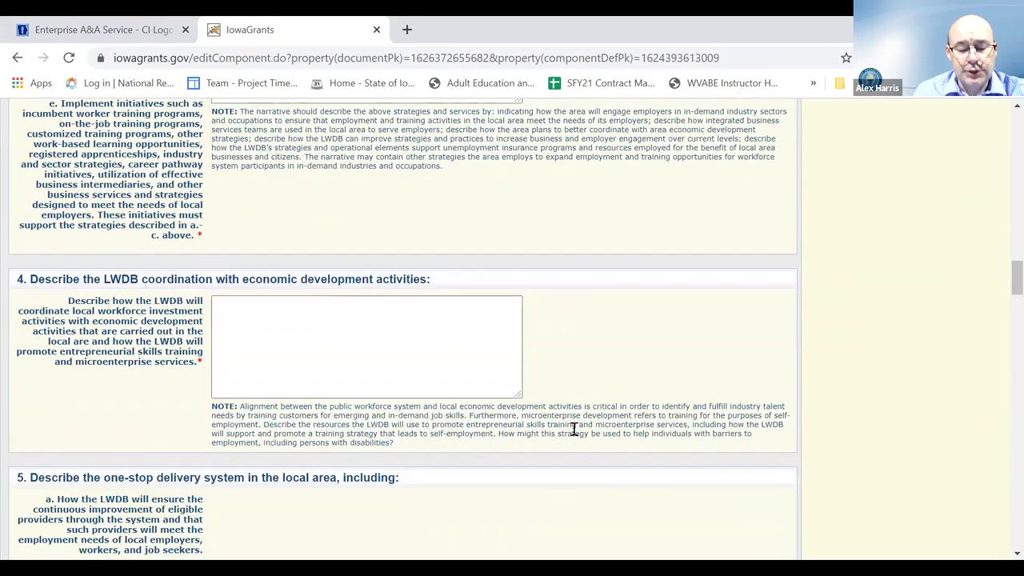
scroll(573, 430, "down", 3)
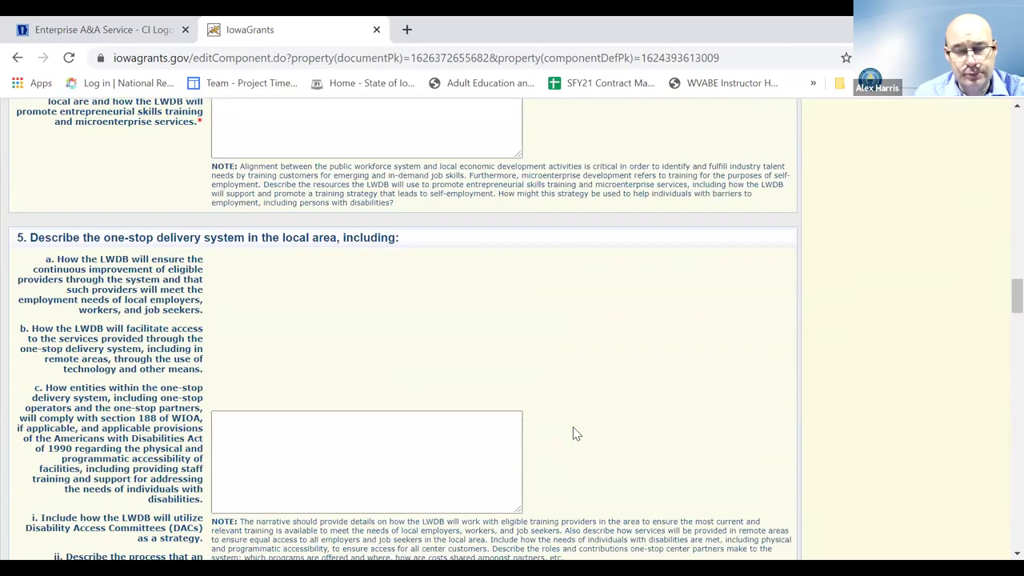
scroll(576, 434, "down", 4)
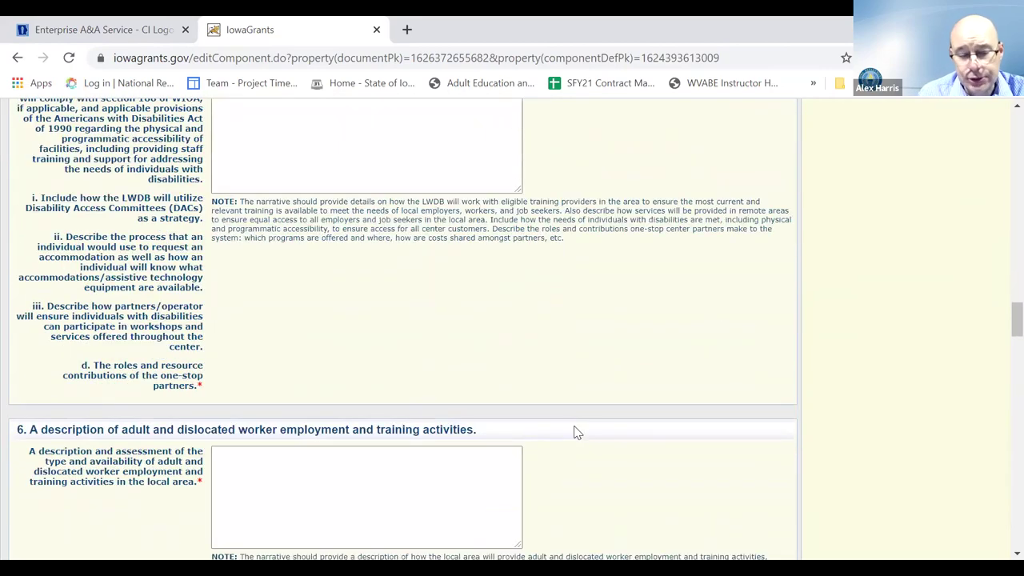
scroll(578, 433, "down", 3)
scroll(578, 433, "down", 3)
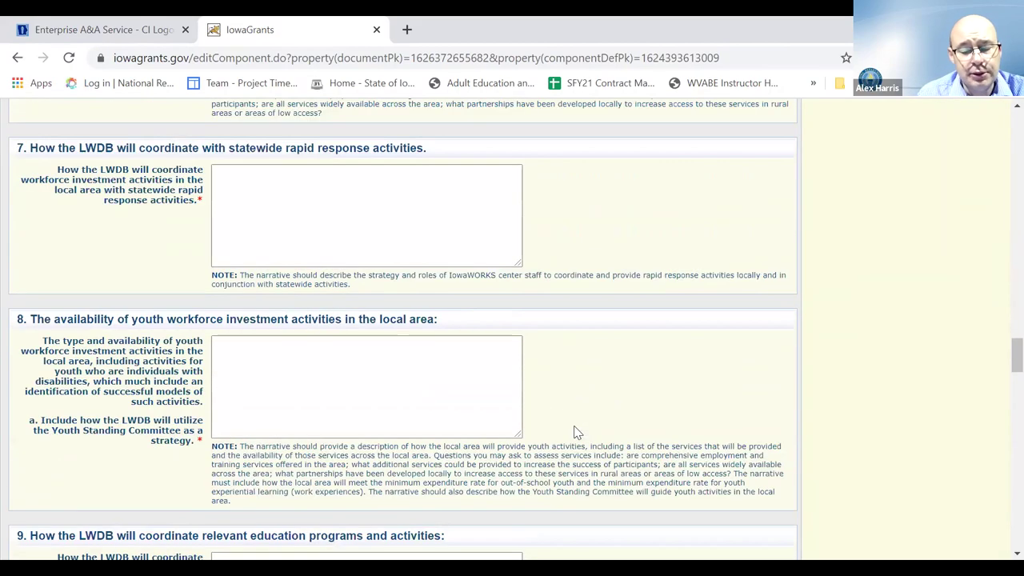
scroll(577, 433, "down", 3)
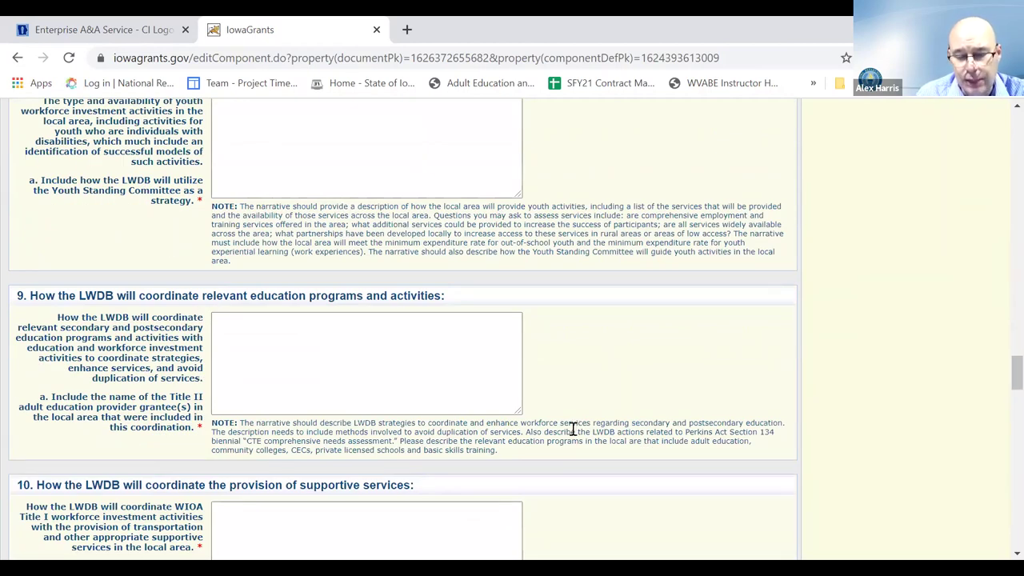
scroll(573, 429, "down", 3)
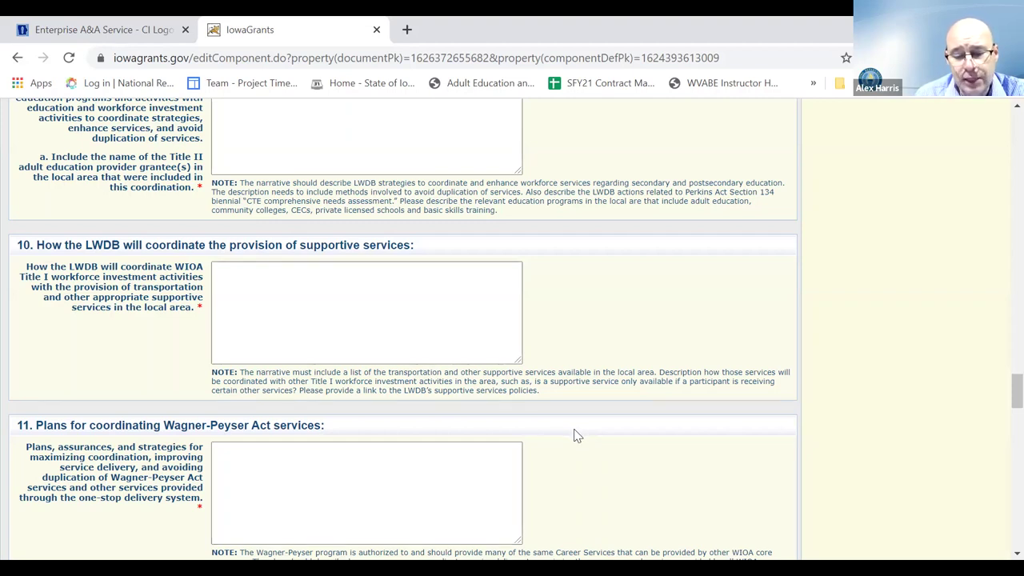
scroll(578, 435, "down", 2)
scroll(576, 435, "down", 1)
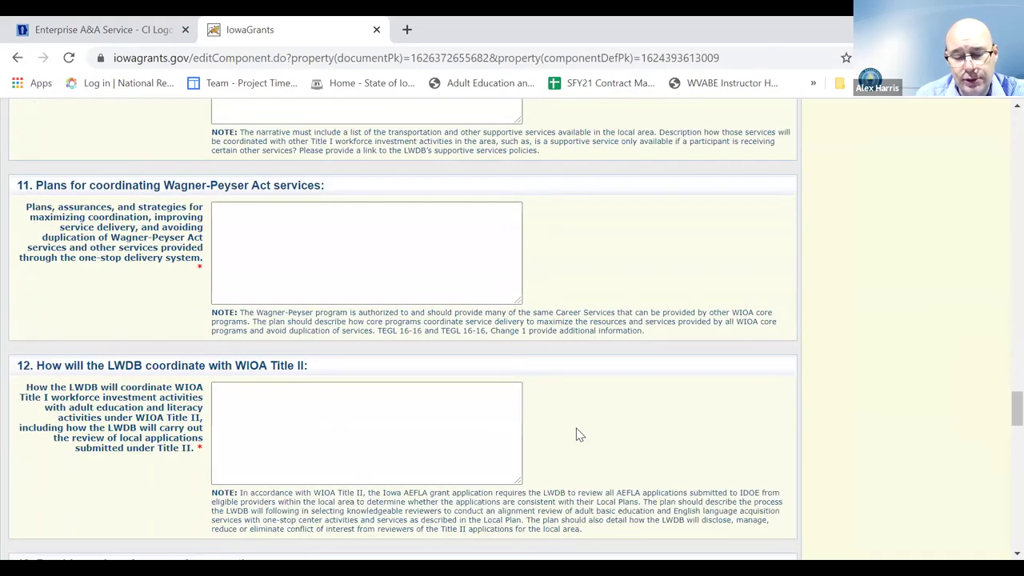
scroll(581, 434, "down", 1)
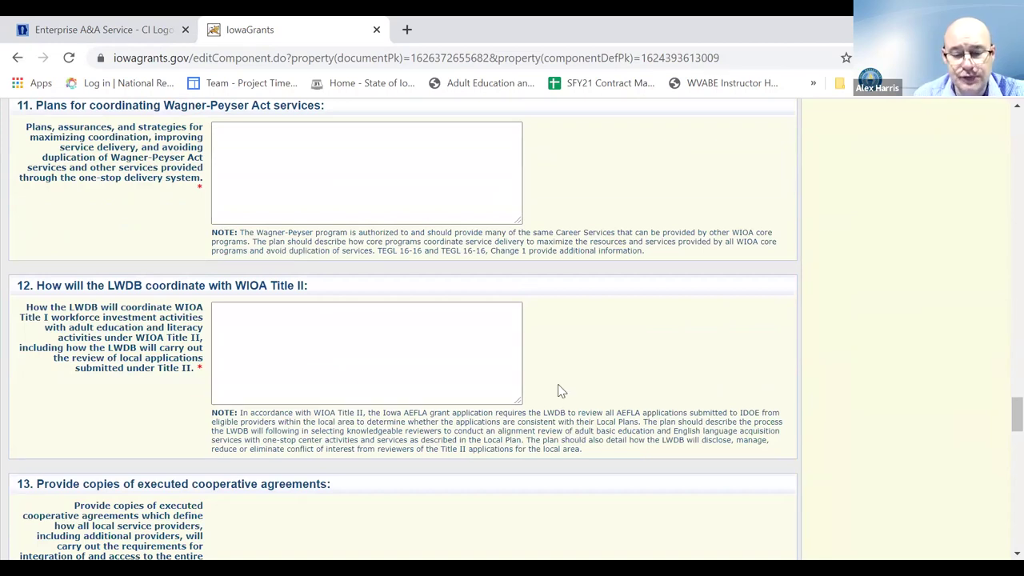
scroll(561, 391, "down", 3)
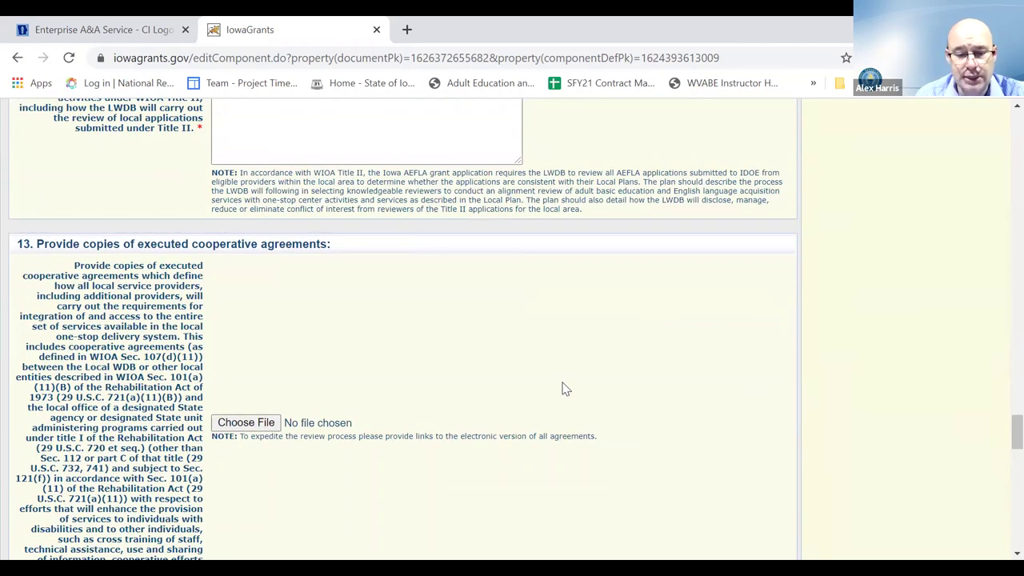
scroll(600, 374, "down", 1)
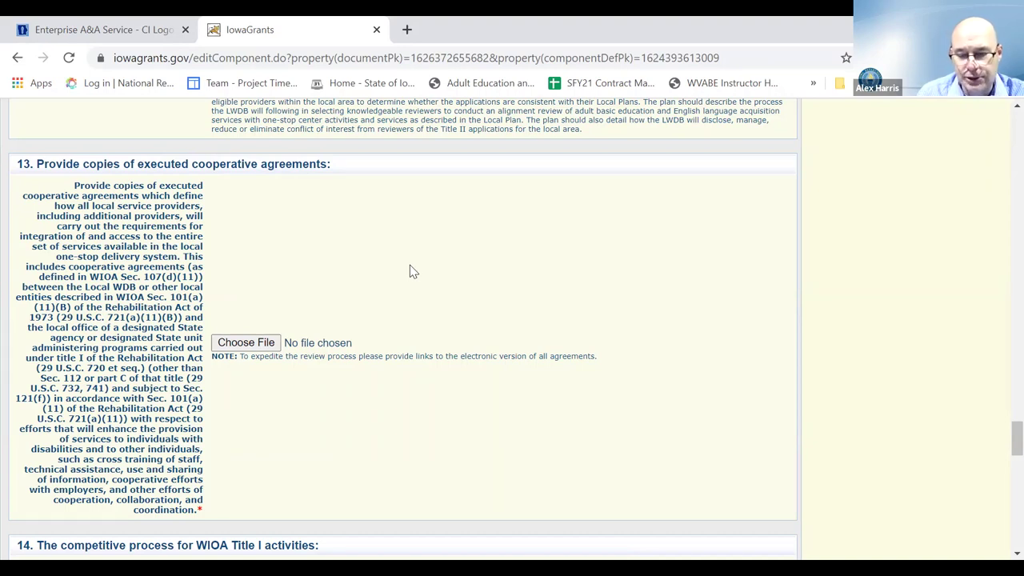
scroll(410, 270, "down", 2)
scroll(410, 271, "down", 1)
scroll(410, 270, "down", 2)
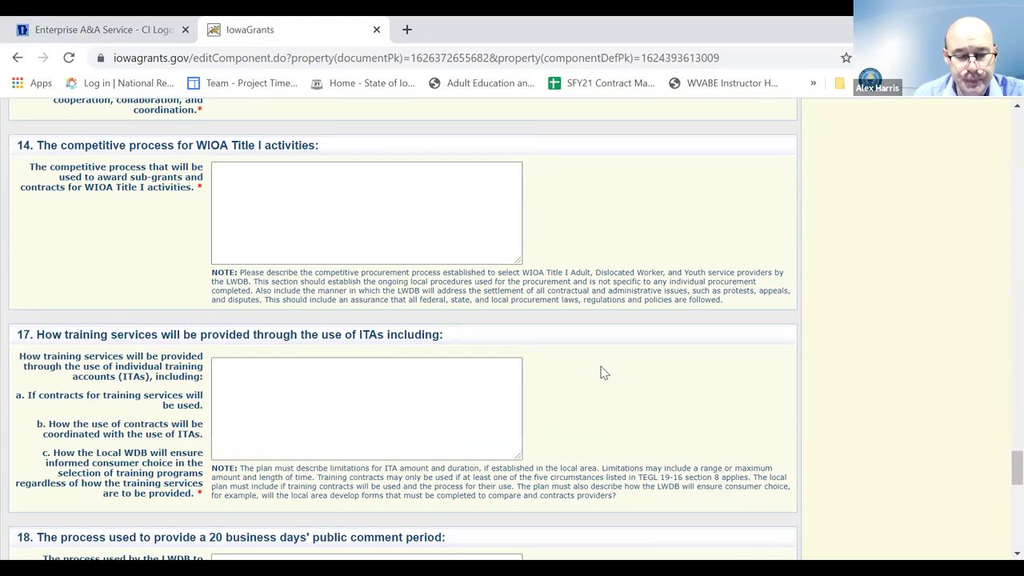
scroll(604, 373, "down", 4)
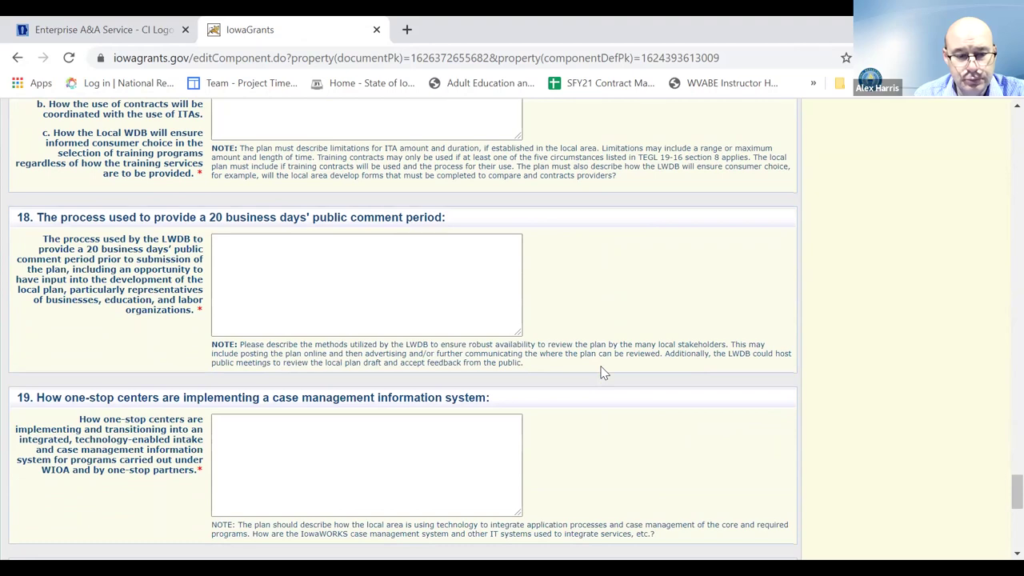
scroll(604, 373, "down", 4)
scroll(605, 373, "down", 1)
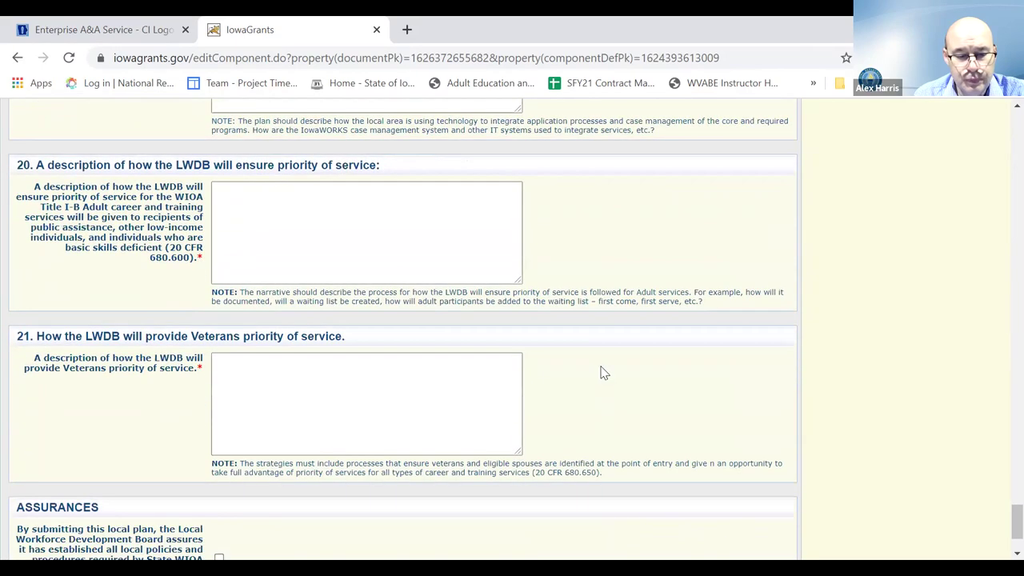
scroll(604, 373, "down", 2)
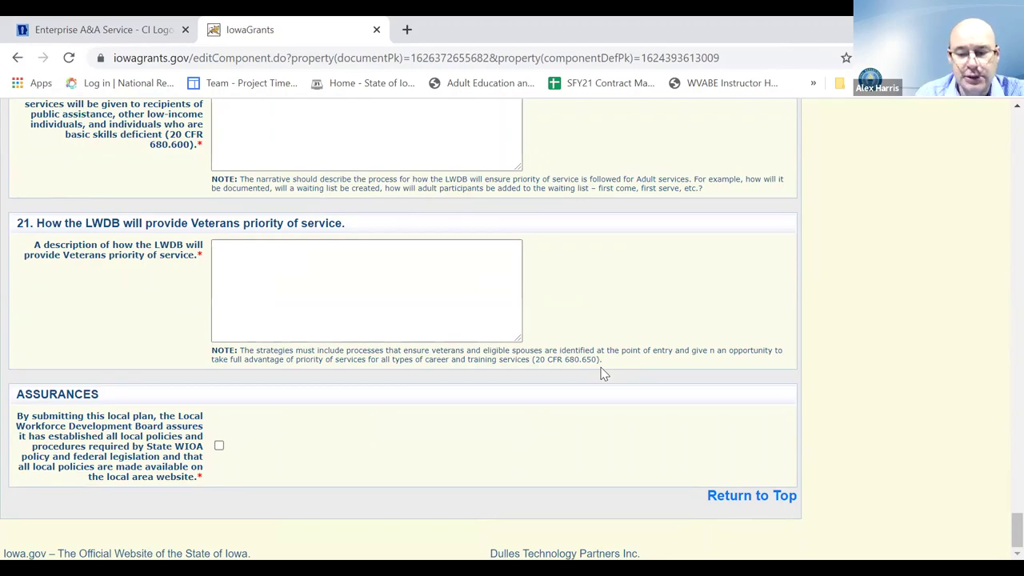
Return to the top of Form 3, save it, and review the read-only page.
left_click(739, 496)
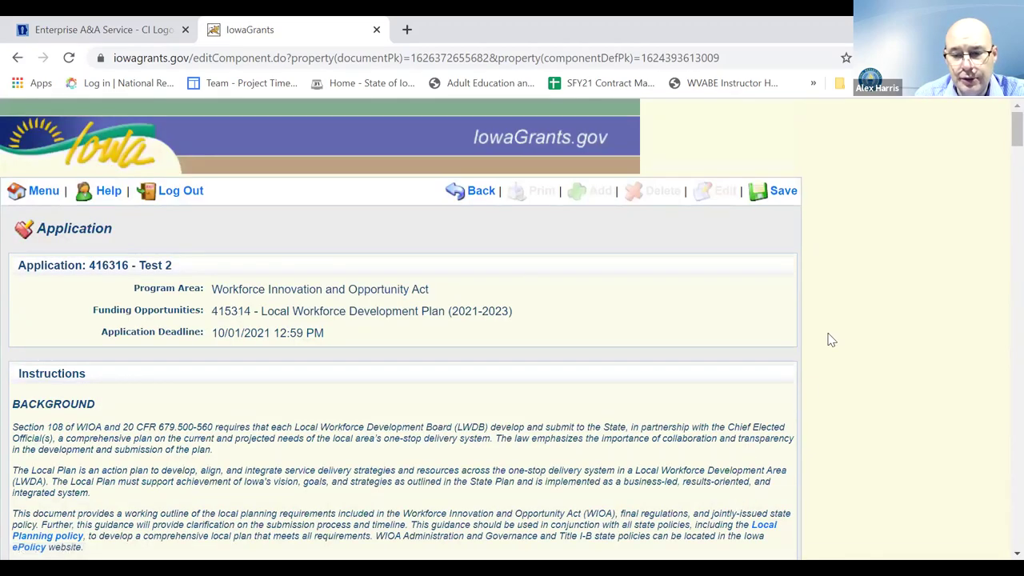
scroll(833, 331, "down", 1)
scroll(833, 329, "up", 1)
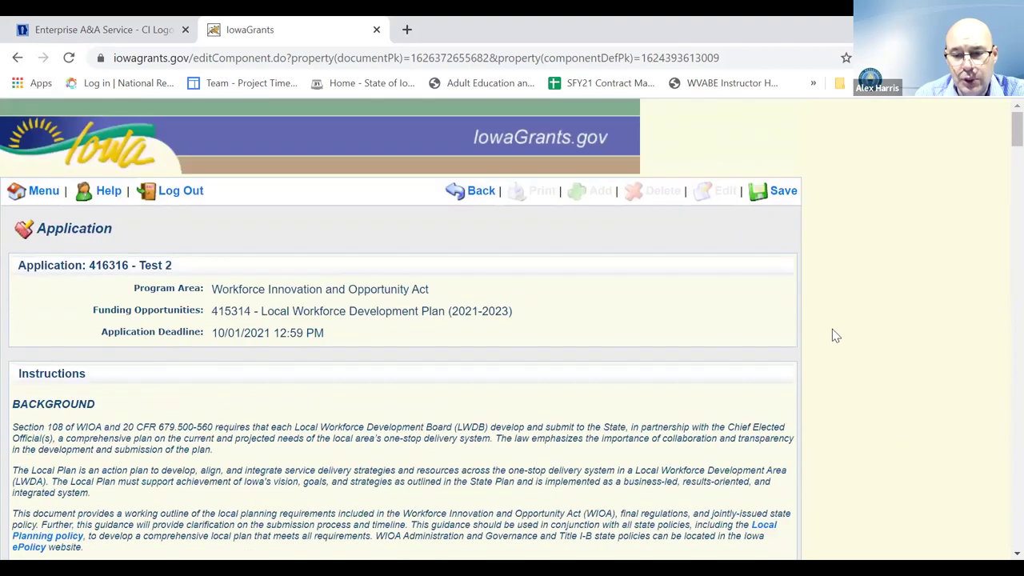
left_click(779, 195)
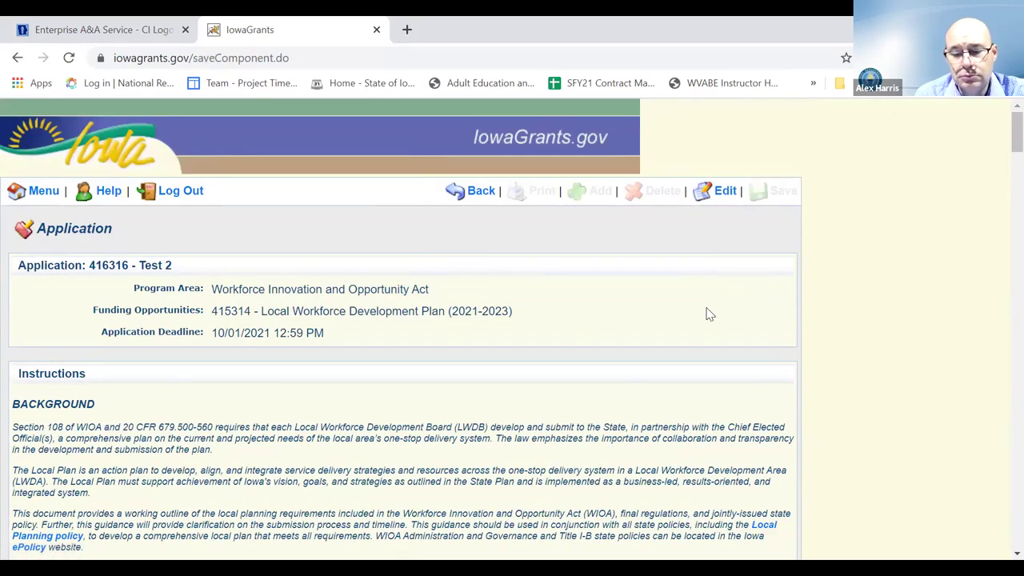
scroll(708, 313, "down", 4)
scroll(708, 314, "down", 10)
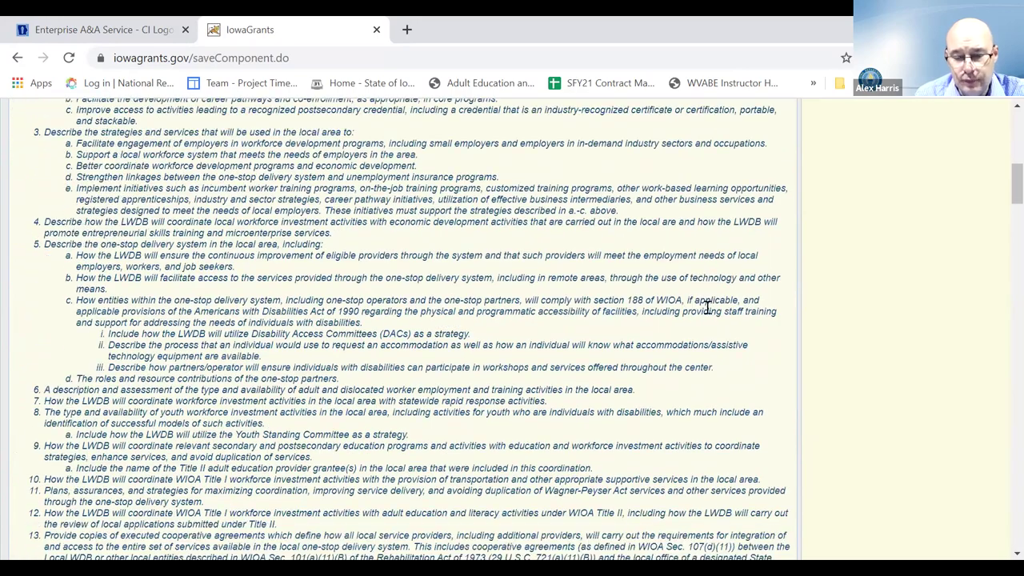
scroll(707, 313, "down", 1)
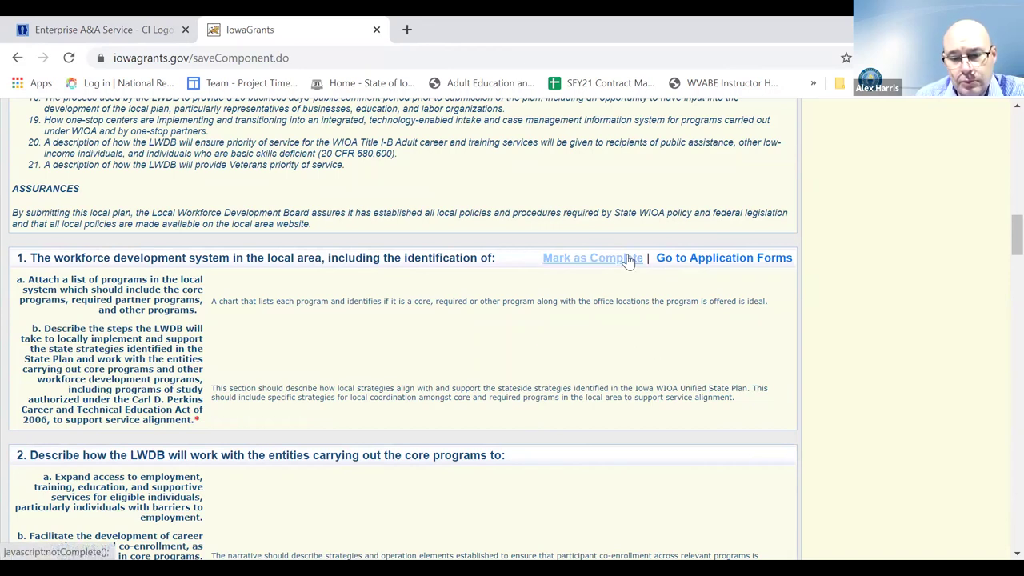
Return to Test 2's forms list and reopen WIOA Local Plan - Form 3, scrolling through it.
left_click(730, 261)
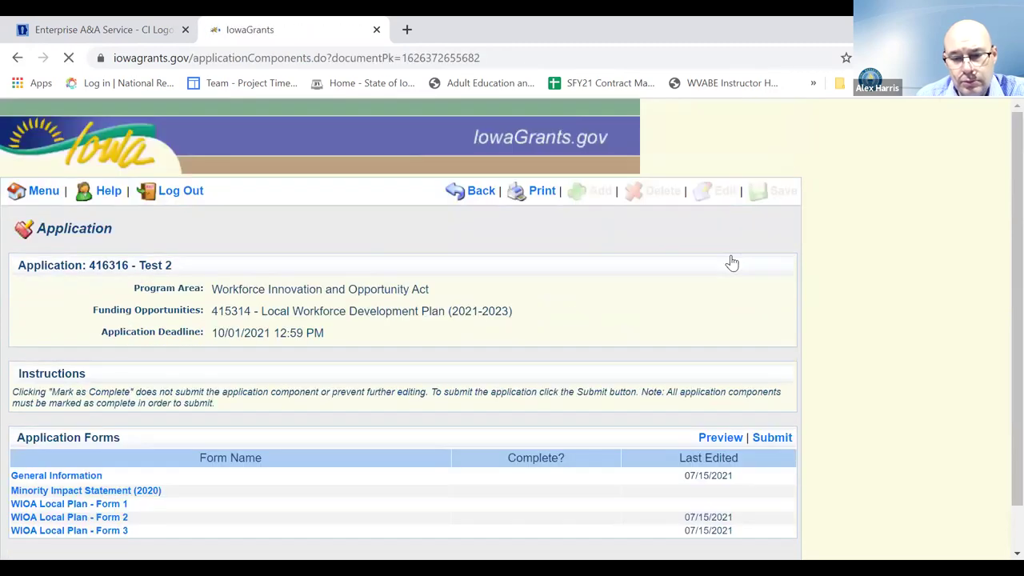
scroll(665, 279, "down", 1)
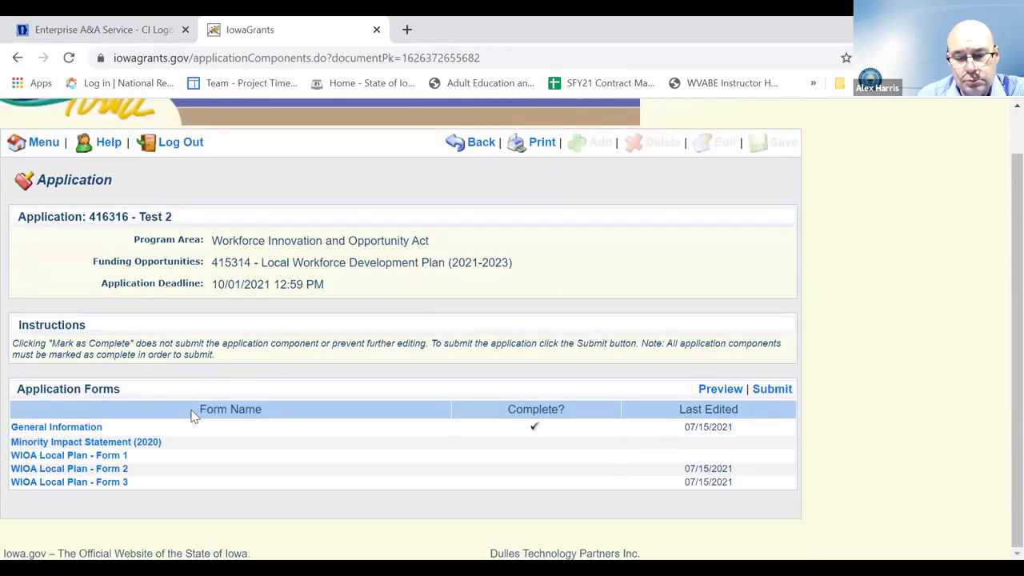
left_click(88, 482)
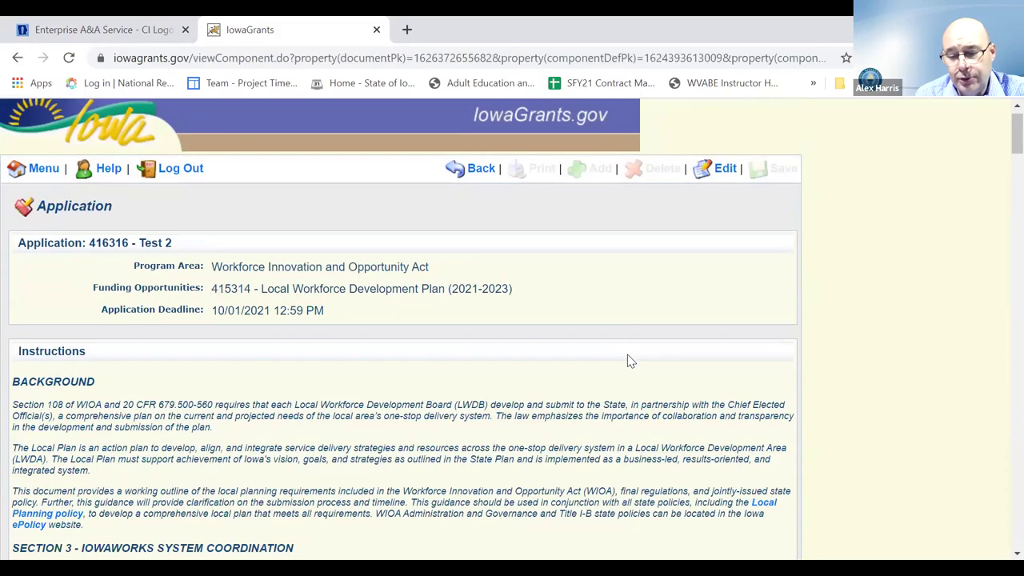
scroll(628, 361, "down", 15)
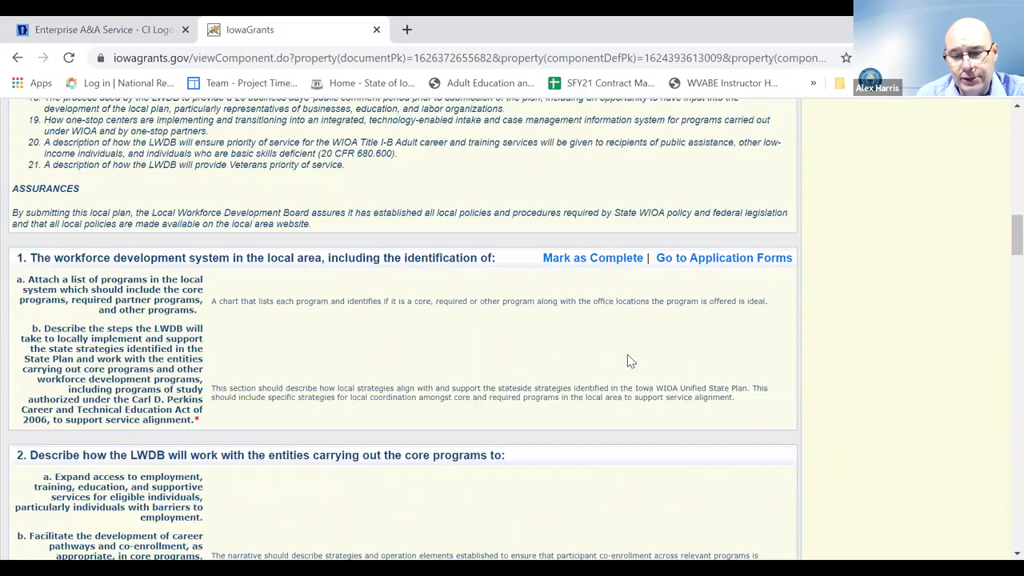
scroll(627, 357, "up", 10)
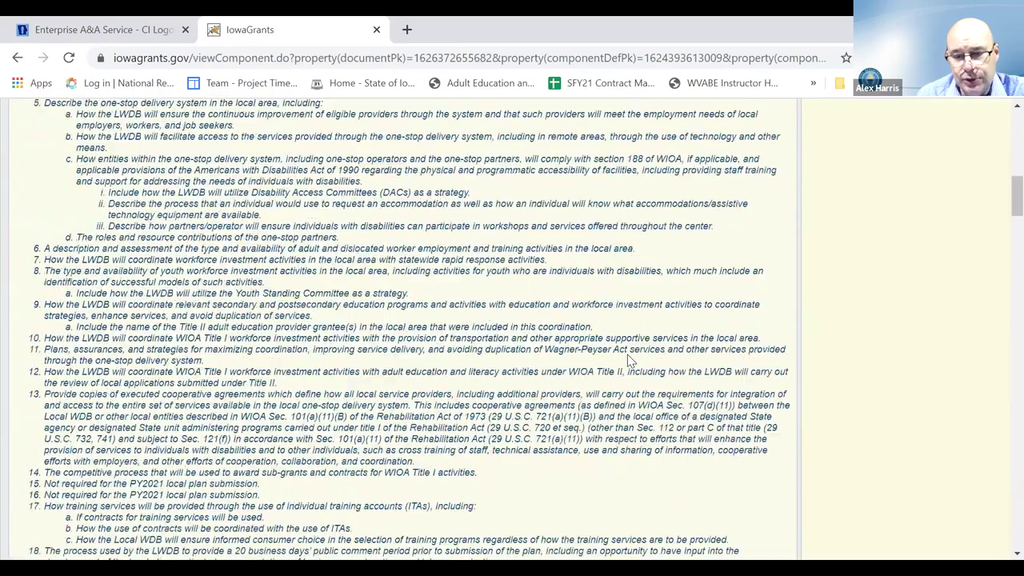
scroll(627, 361, "up", 10)
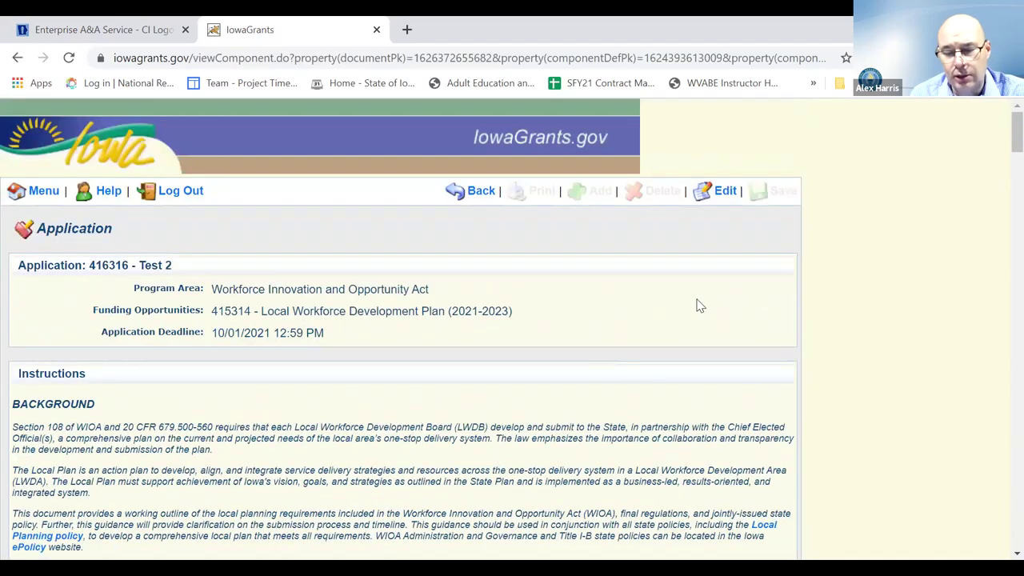
Put Form 3 into edit mode and answer questions 1b and 2a with 'add'.
left_click(724, 191)
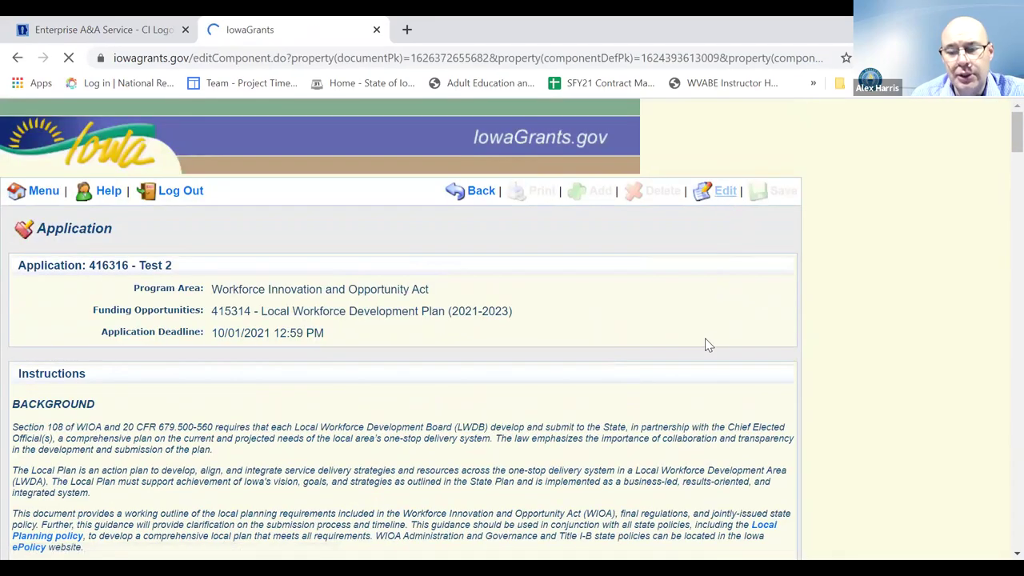
scroll(704, 340, "down", 15)
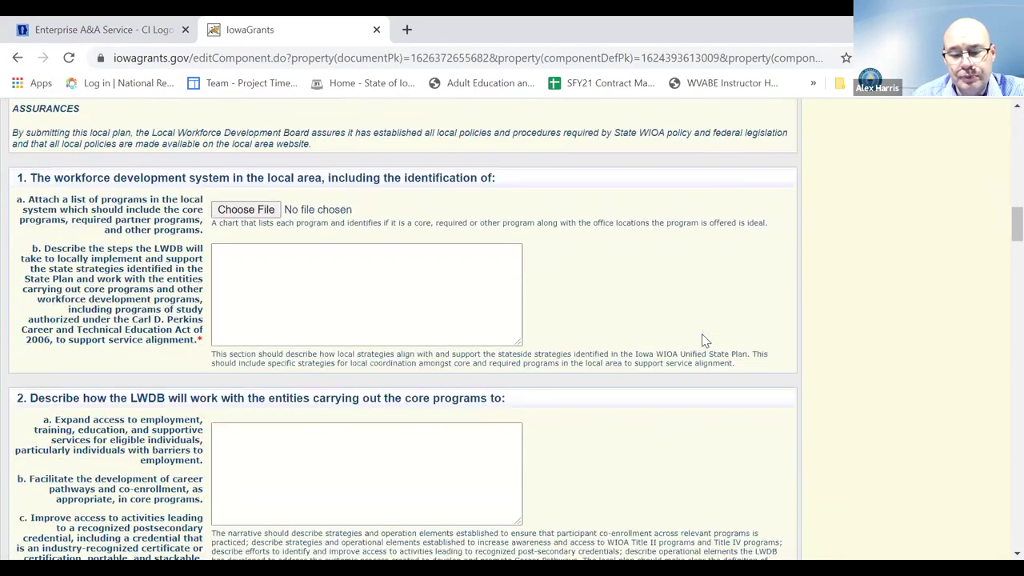
left_click(437, 285)
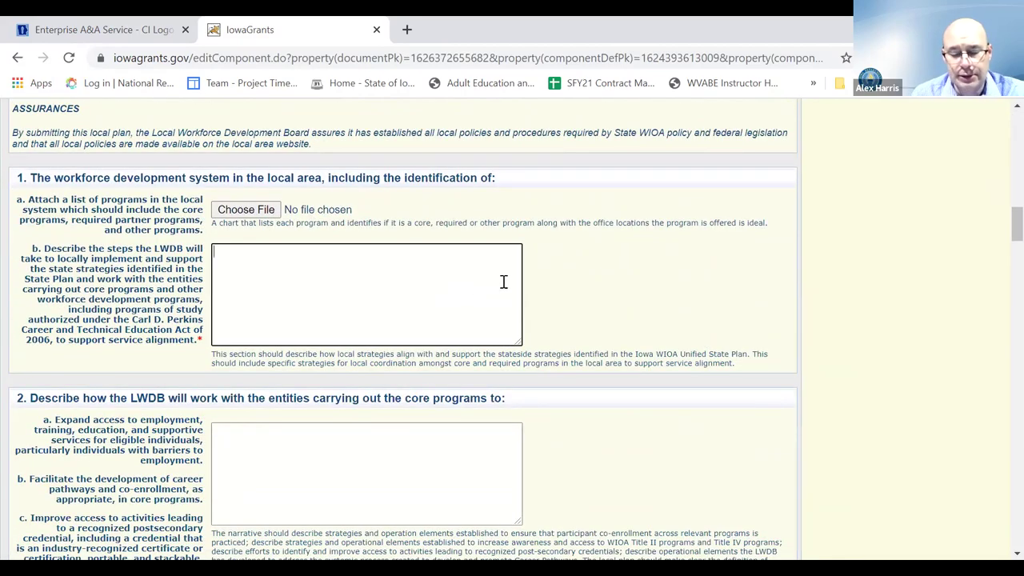
type("add")
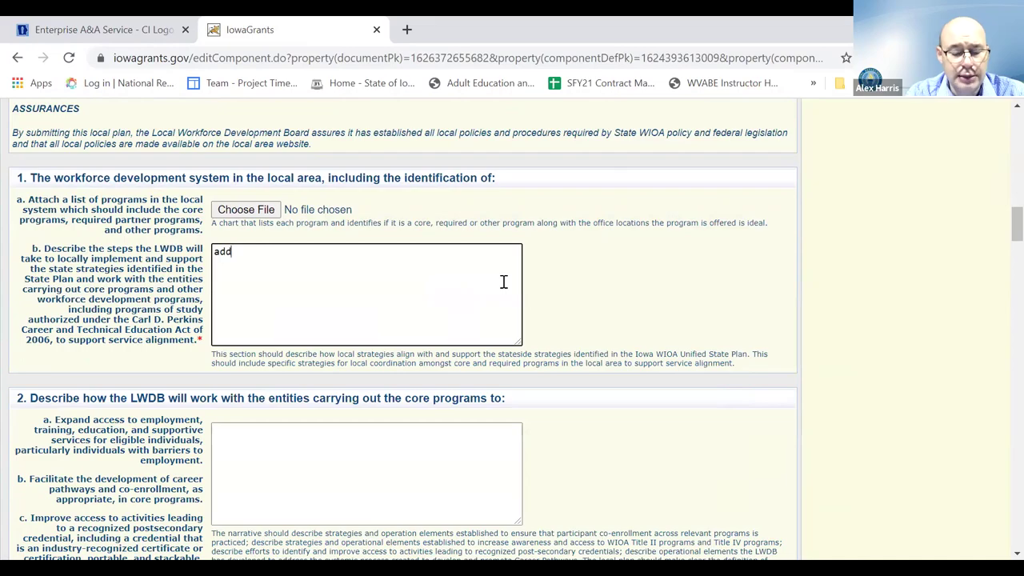
key("Tab")
type("add")
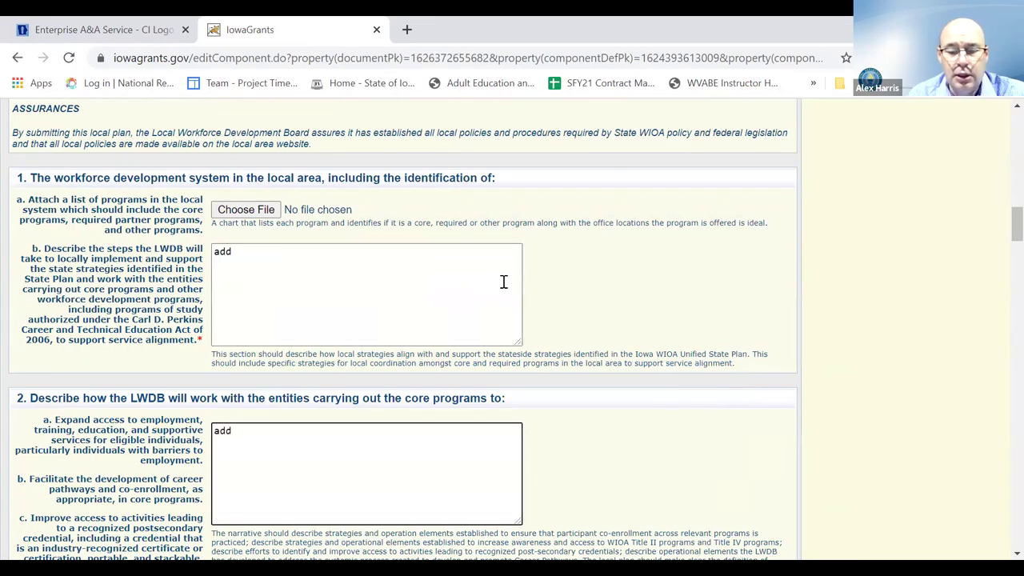
Save Form 3 and scroll the saved page back toward the Application Forms list.
scroll(605, 256, "up", 20)
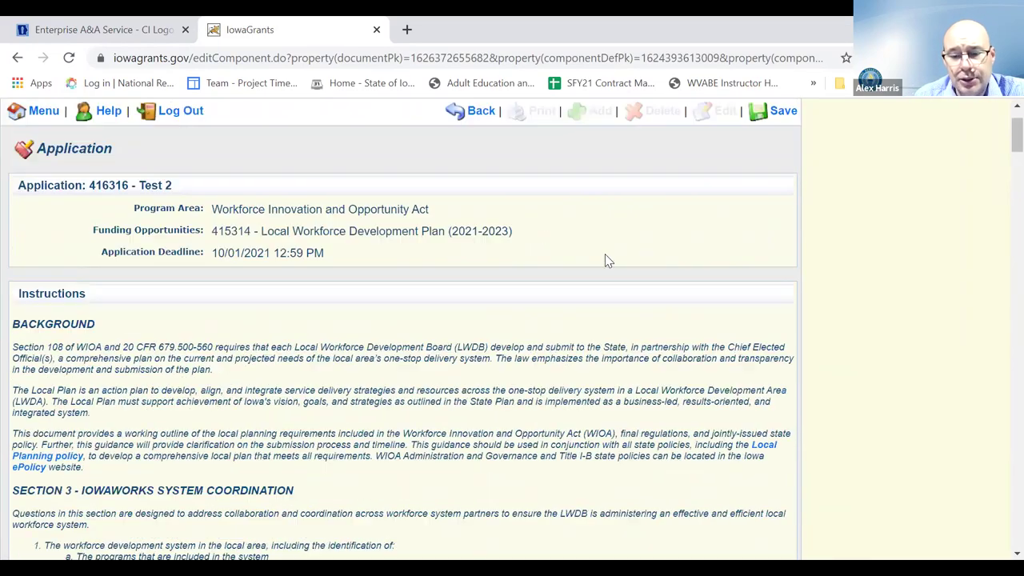
scroll(605, 260, "up", 1)
left_click(774, 190)
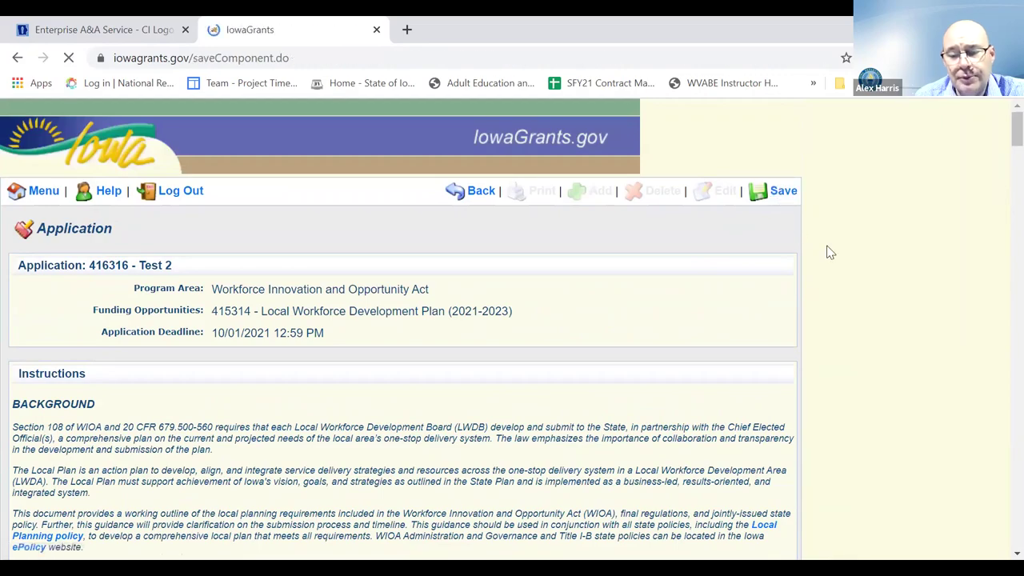
scroll(831, 252, "down", 5)
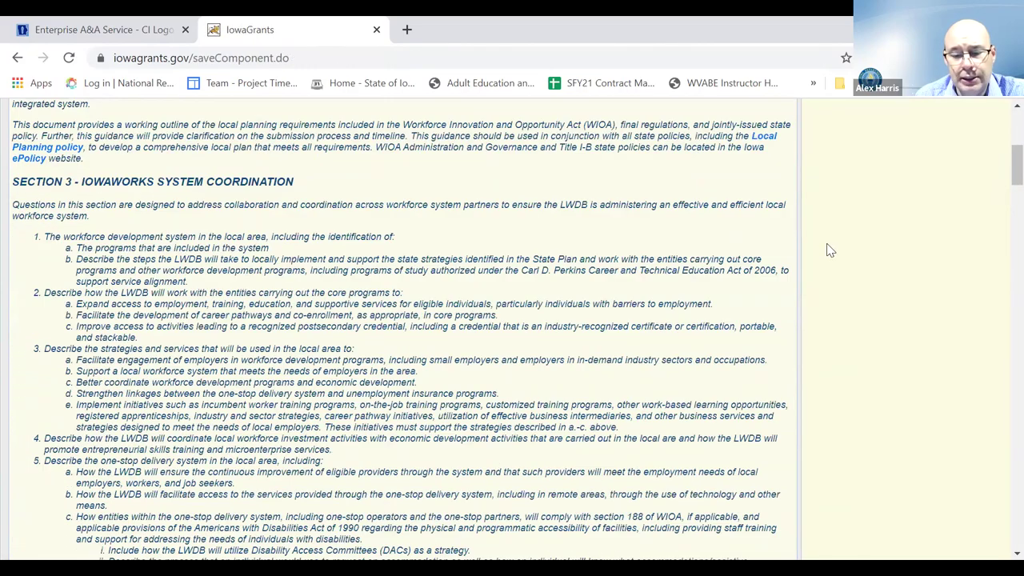
scroll(831, 251, "down", 5)
scroll(831, 251, "up", 5)
scroll(830, 251, "down", 10)
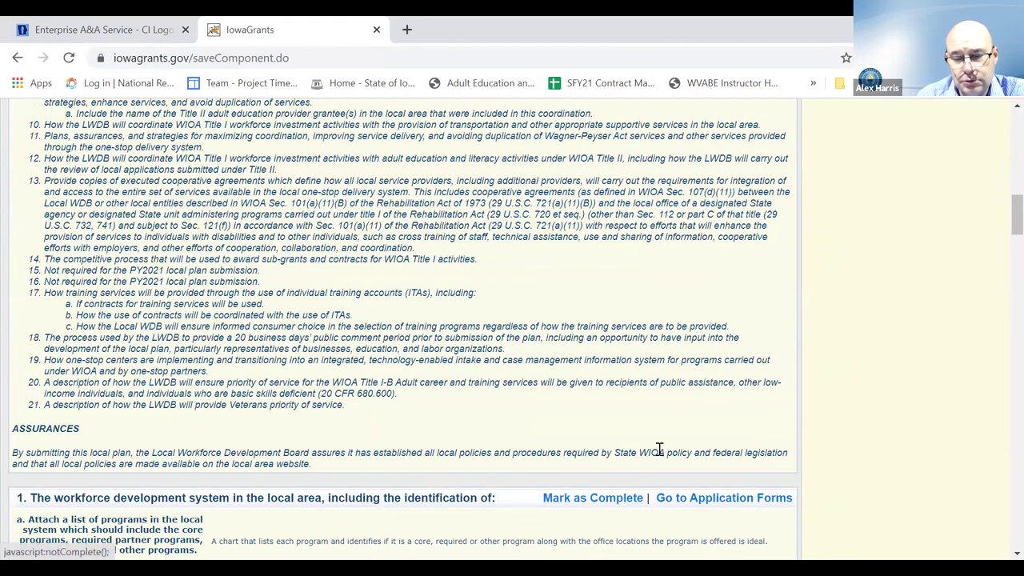
scroll(661, 446, "up", 4)
scroll(661, 442, "up", 8)
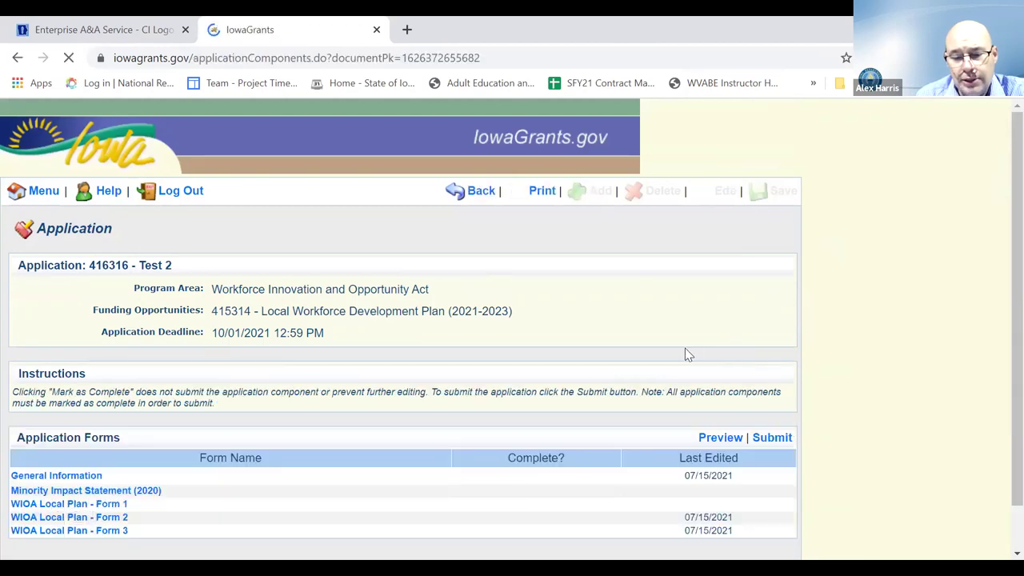
Reopen Form 3 in edit mode and confirm question 1b still reads 'add'.
scroll(685, 349, "down", 1)
left_click(80, 482)
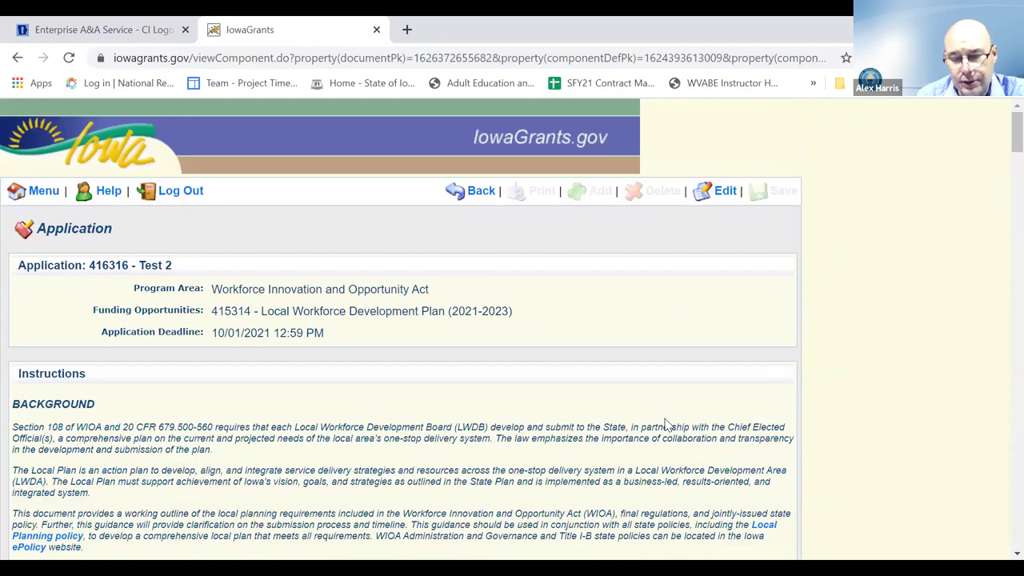
left_click(725, 191)
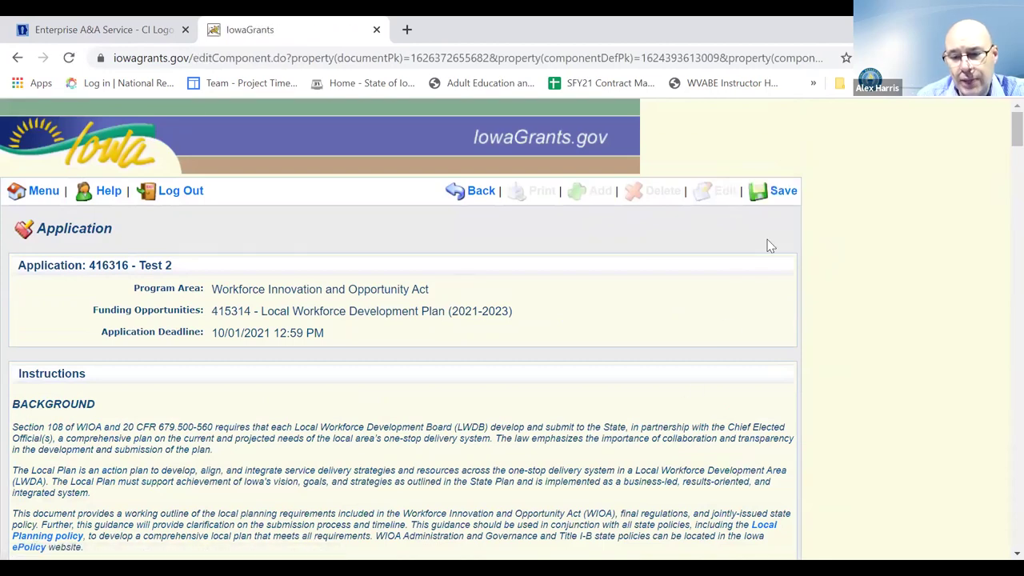
scroll(691, 324, "down", 10)
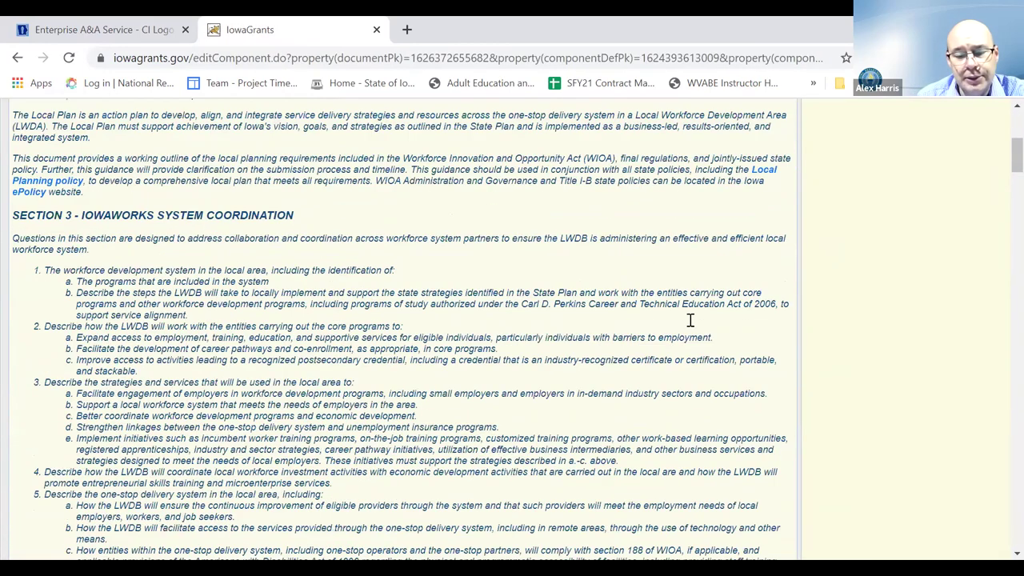
scroll(691, 320, "down", 12)
left_click_drag(265, 415, 166, 418)
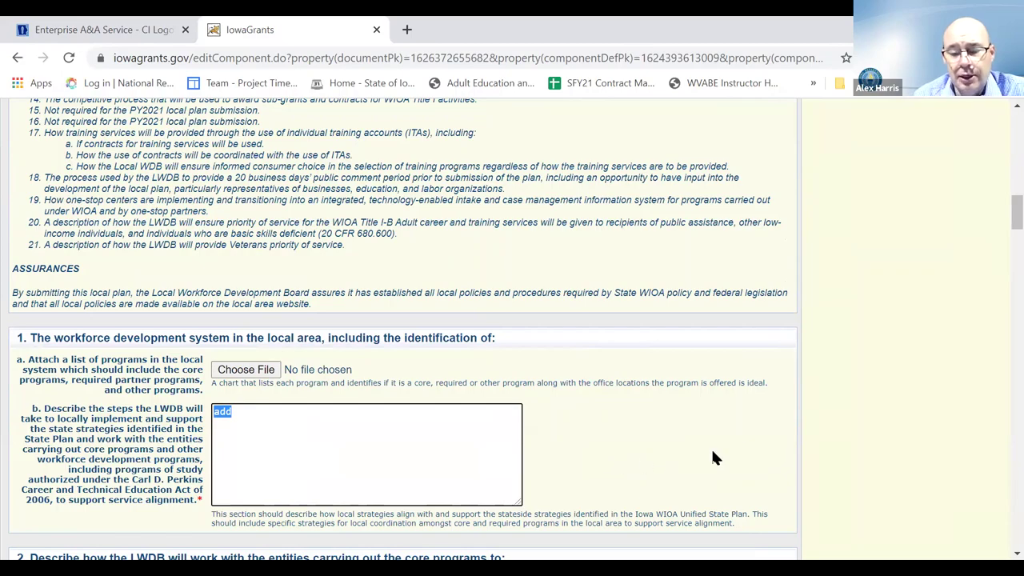
scroll(714, 458, "up", 10)
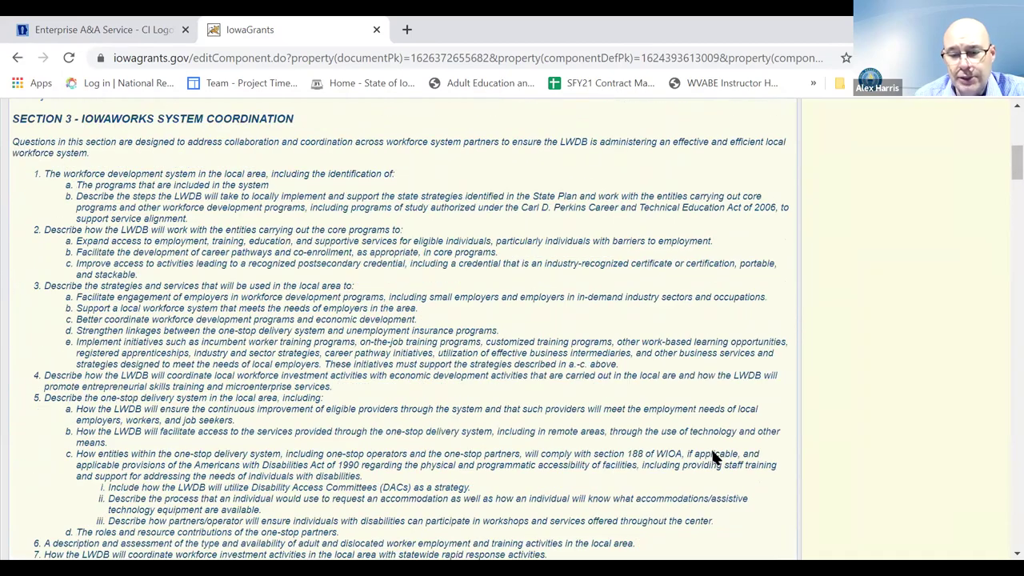
scroll(715, 456, "up", 10)
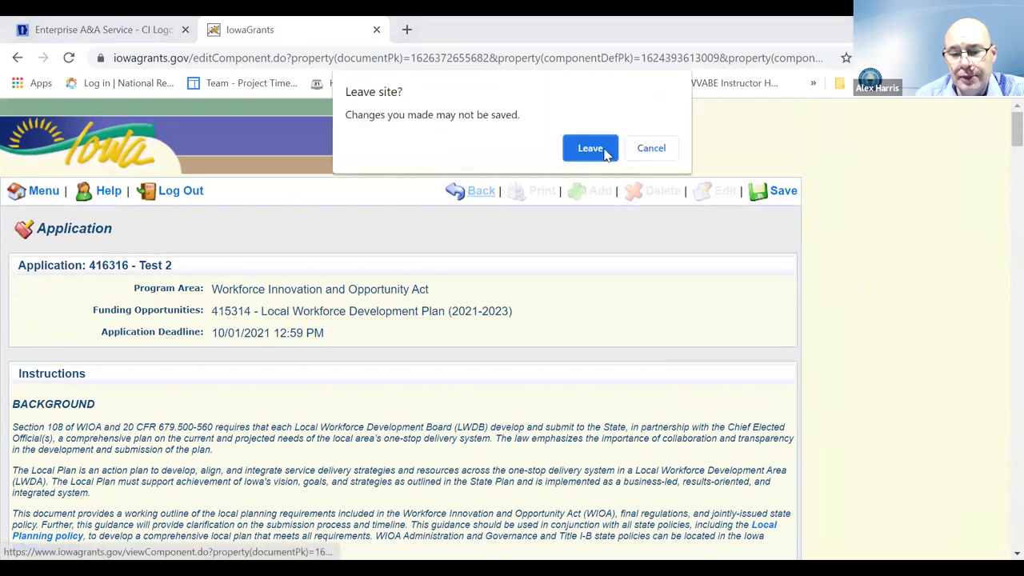
Leave Form 3 without saving, return to Test 2's forms list, and open the application Preview.
left_click(592, 149)
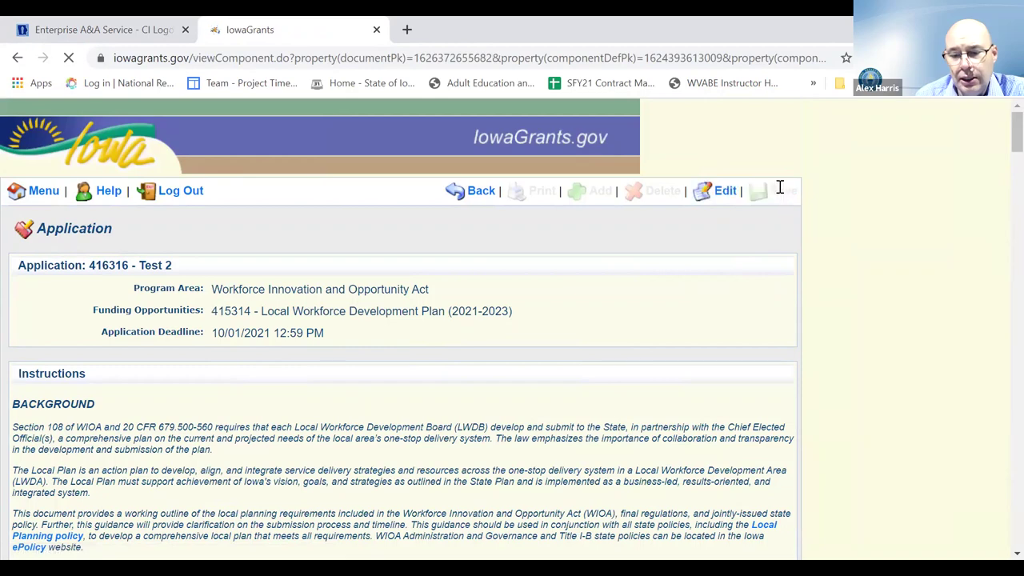
left_click(481, 190)
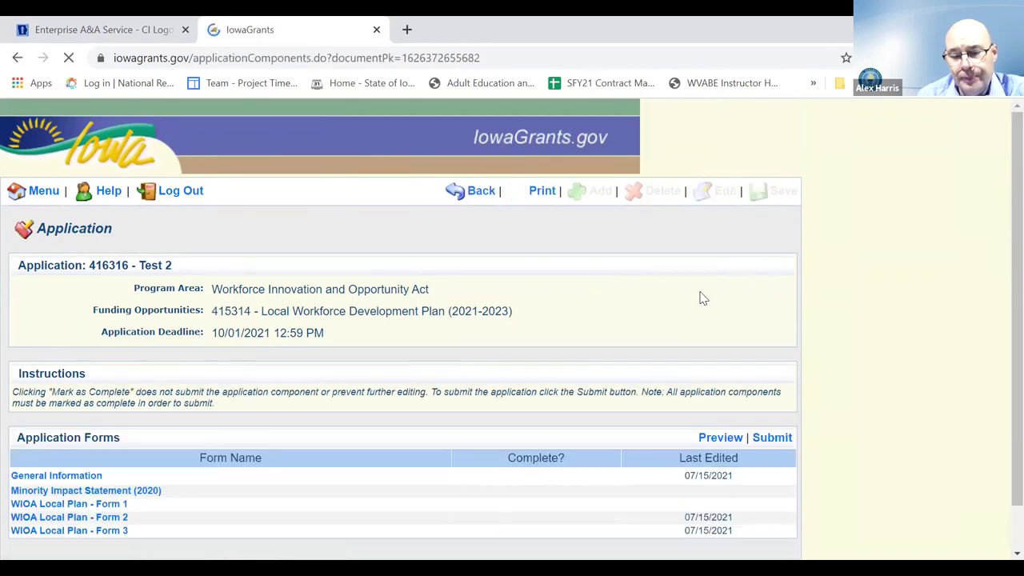
scroll(704, 302, "down", 1)
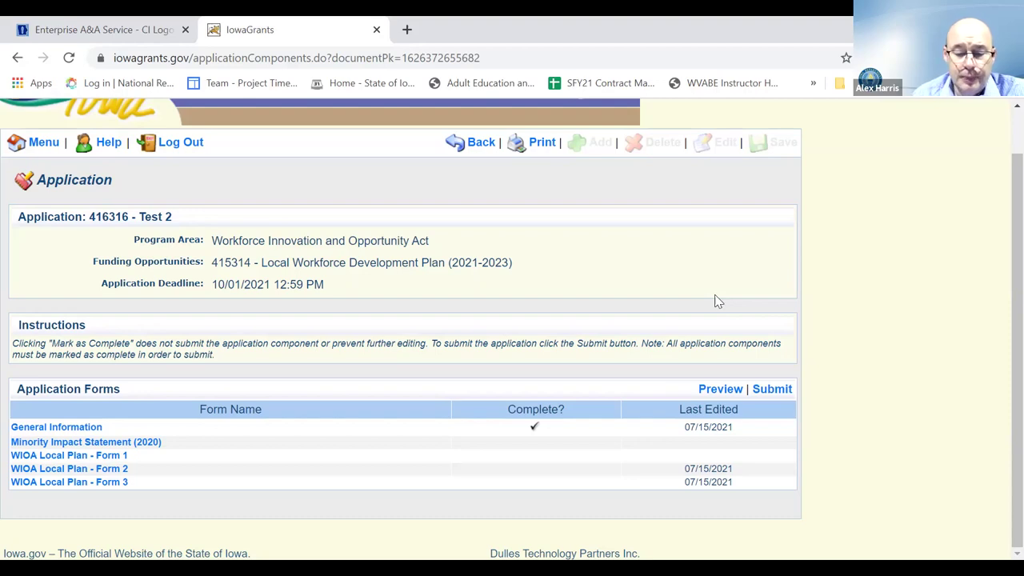
left_click(720, 390)
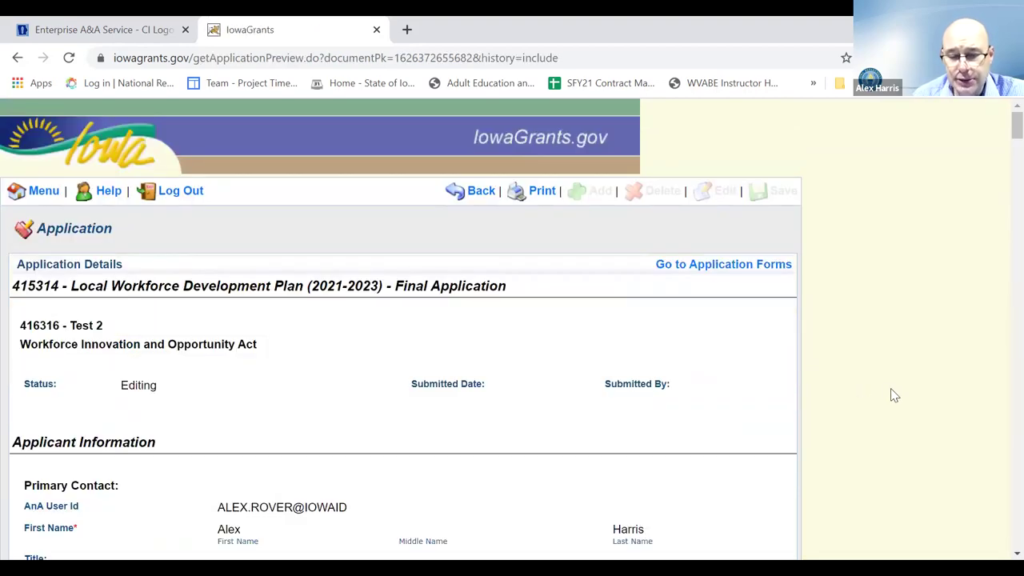
Browse the Test 2 preview, going back once and dismissing a right-click browser menu.
scroll(893, 391, "down", 9)
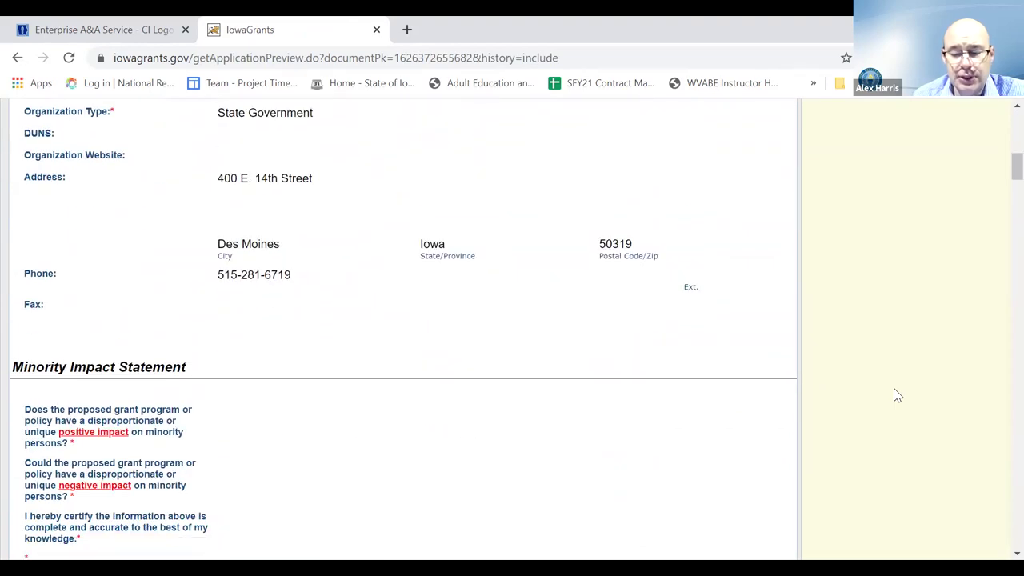
scroll(894, 389, "up", 10)
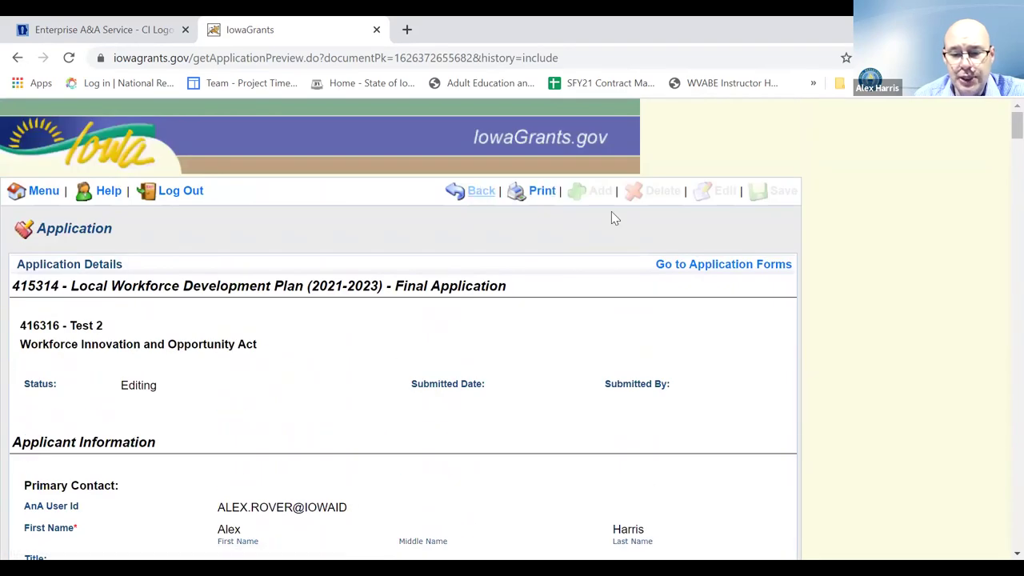
key("Return")
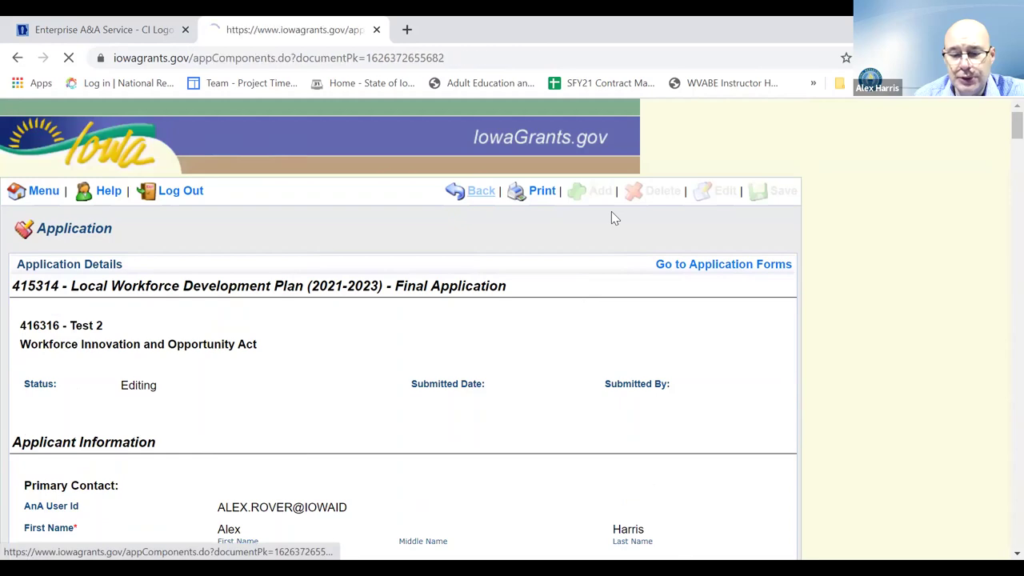
scroll(889, 388, "down", 1)
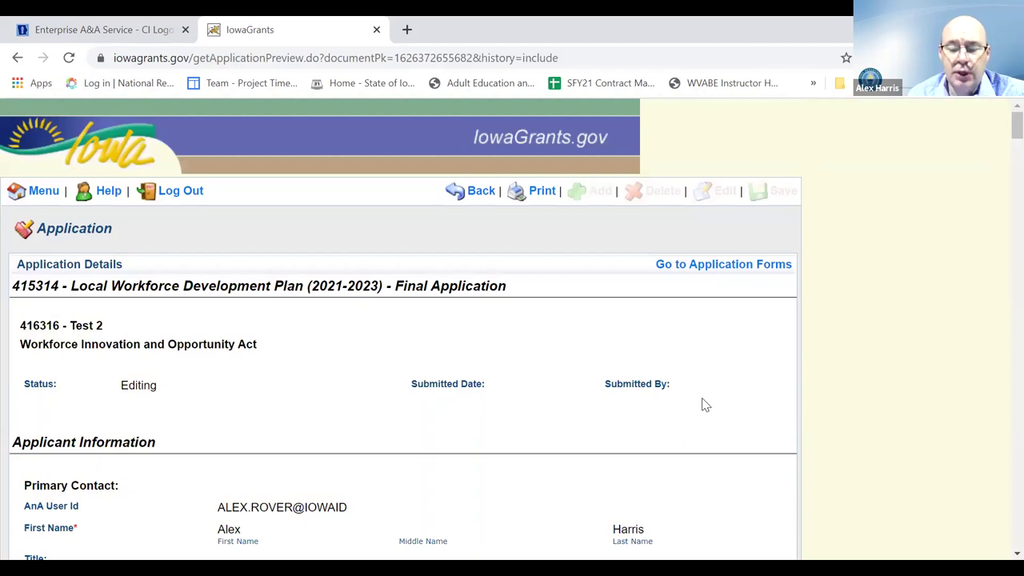
right_click(854, 313)
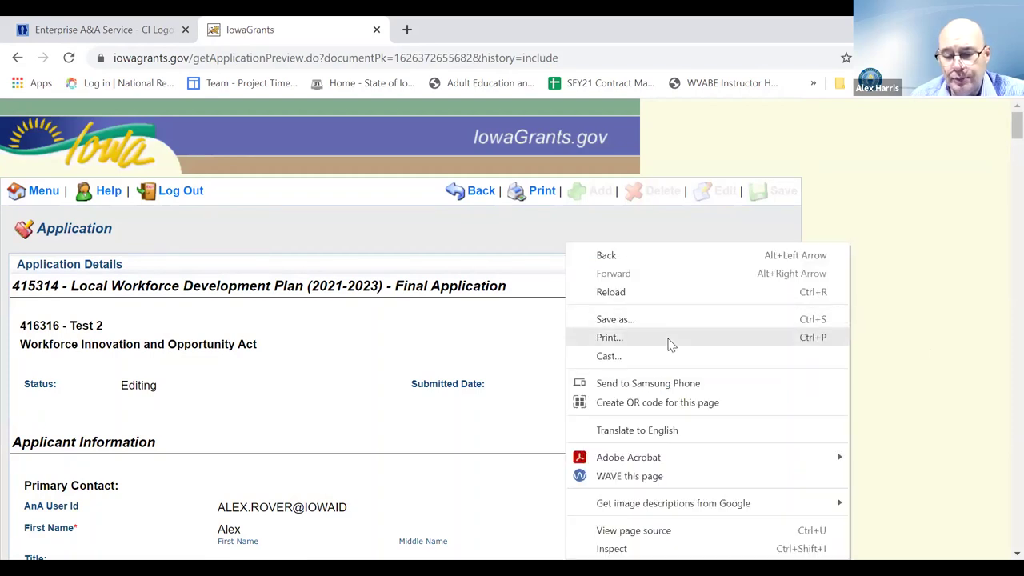
left_click(953, 314)
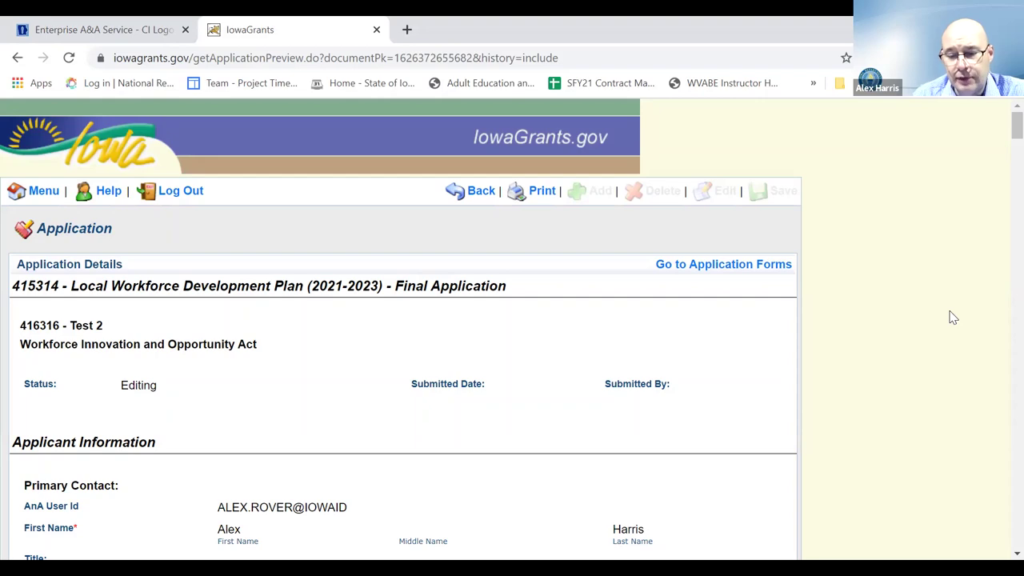
left_click(722, 272)
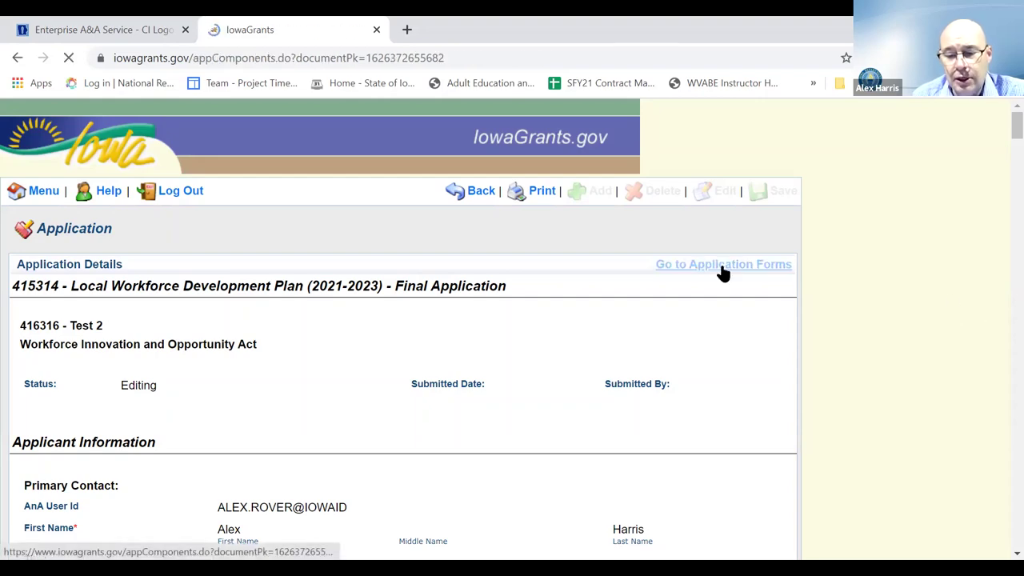
scroll(872, 411, "down", 1)
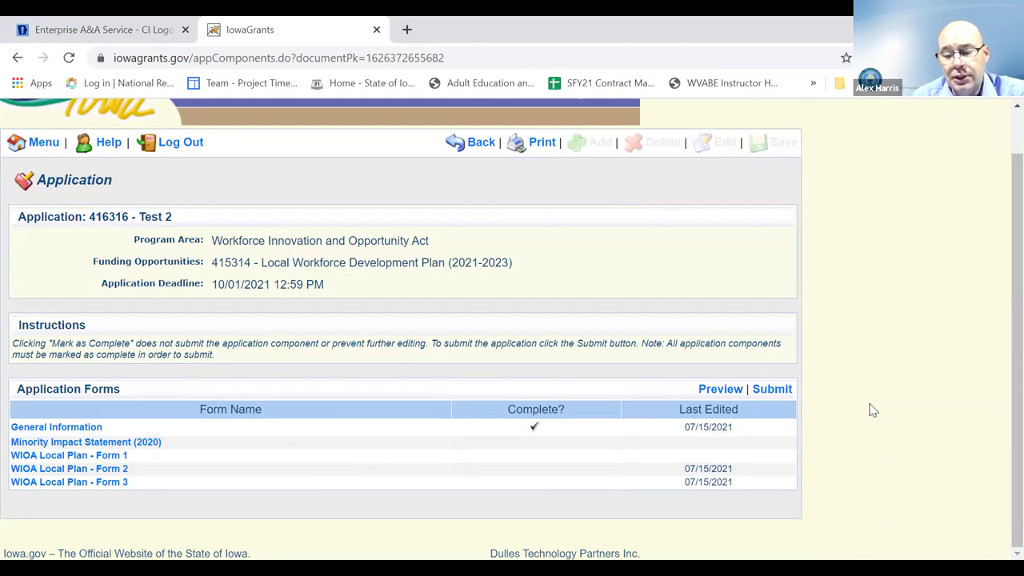
left_click(769, 392)
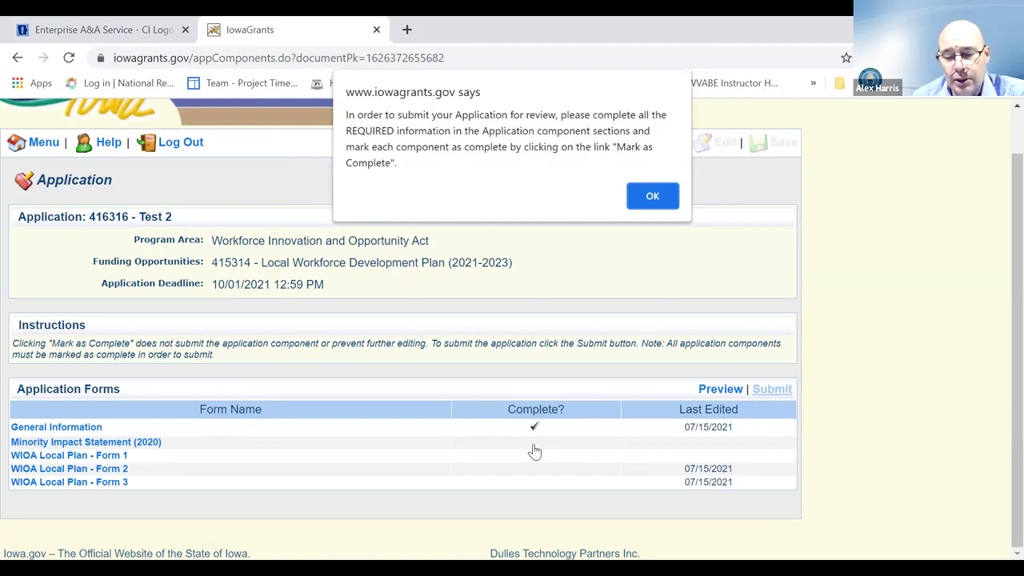
left_click(638, 196)
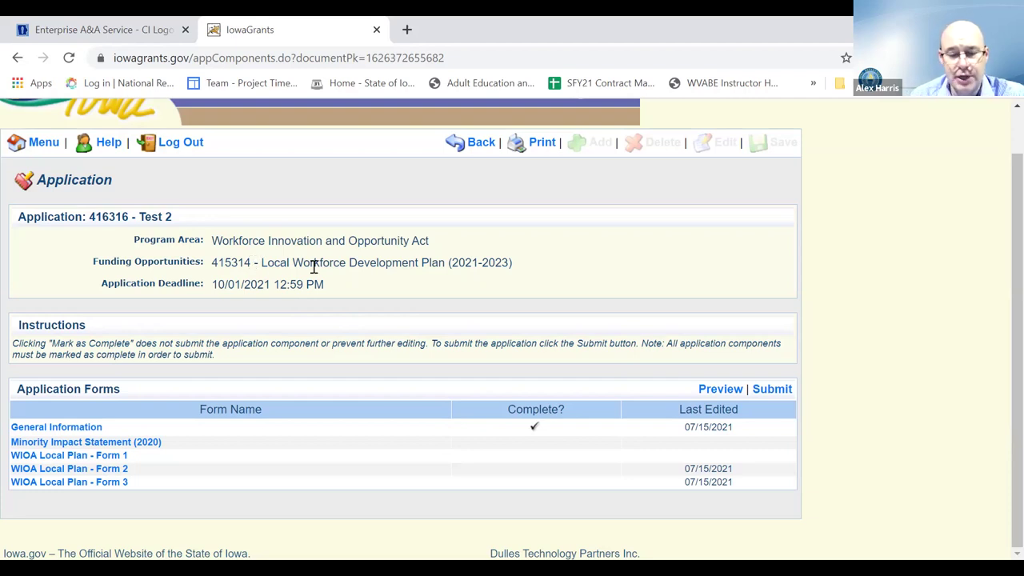
Open My Applications from the main Menu and scroll the Current Applications list.
left_click(40, 144)
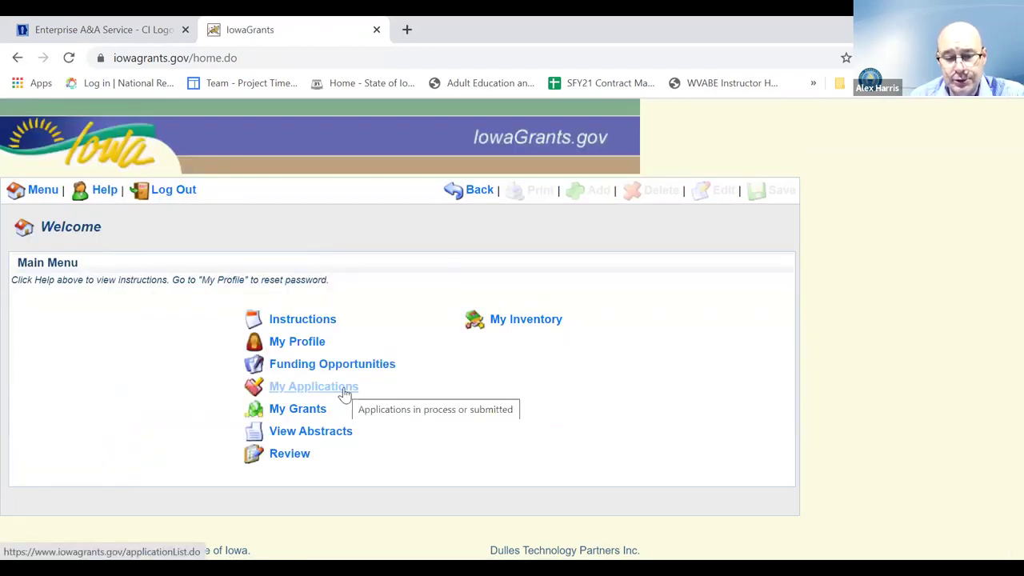
left_click(344, 394)
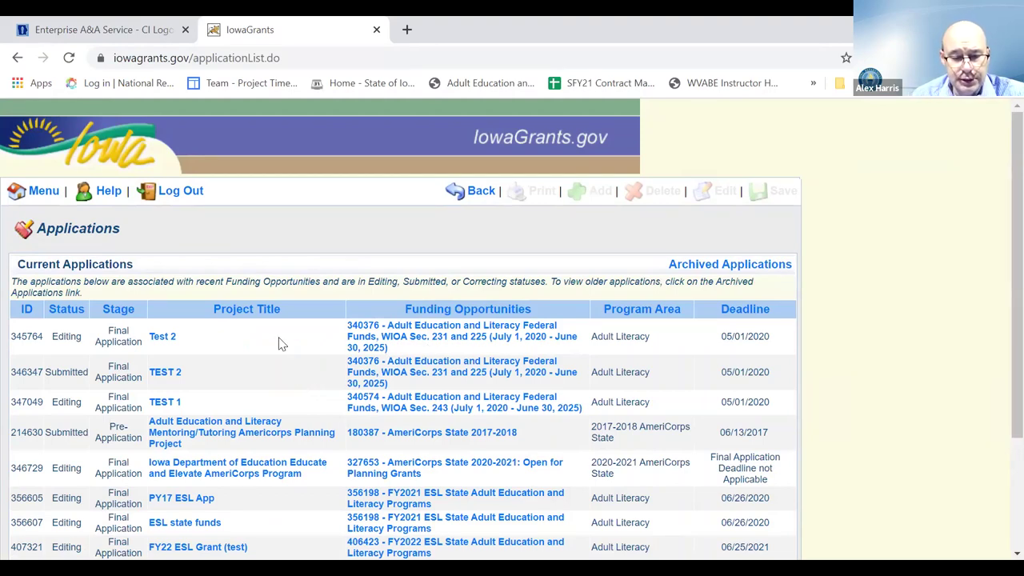
scroll(280, 344, "down", 2)
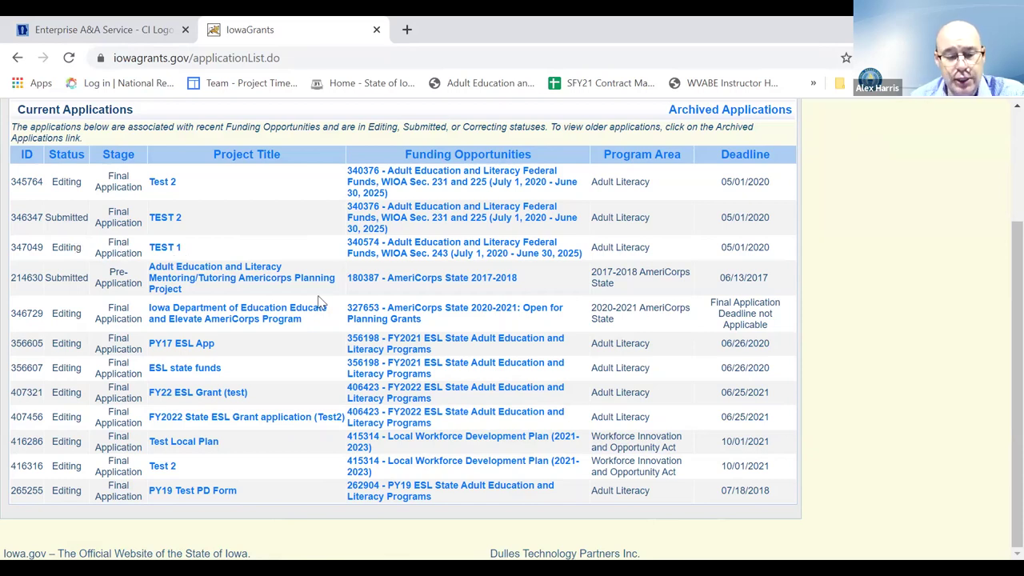
Open Test Local Plan (416286) and scroll down its forms list.
left_click(187, 445)
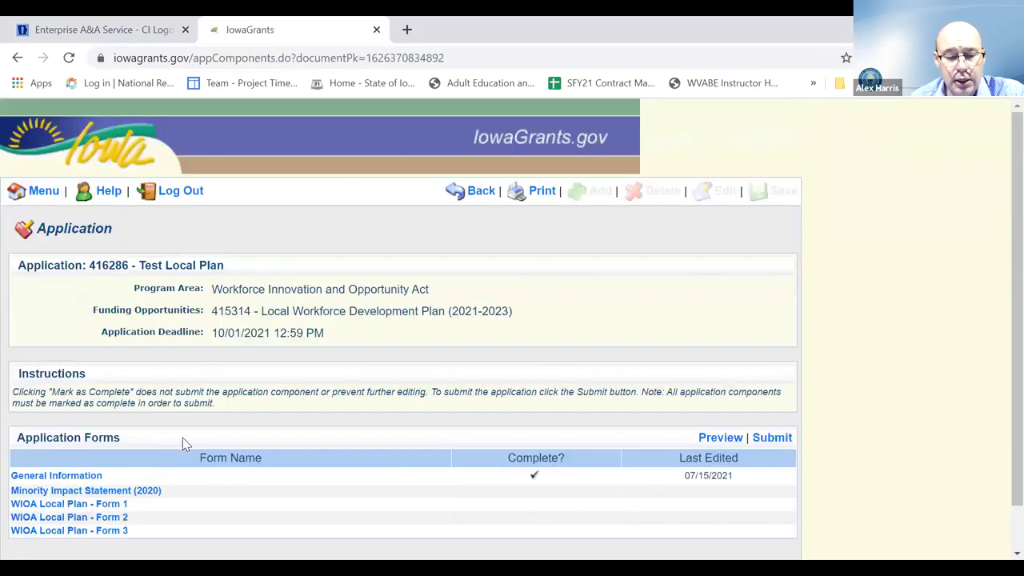
scroll(428, 388, "down", 1)
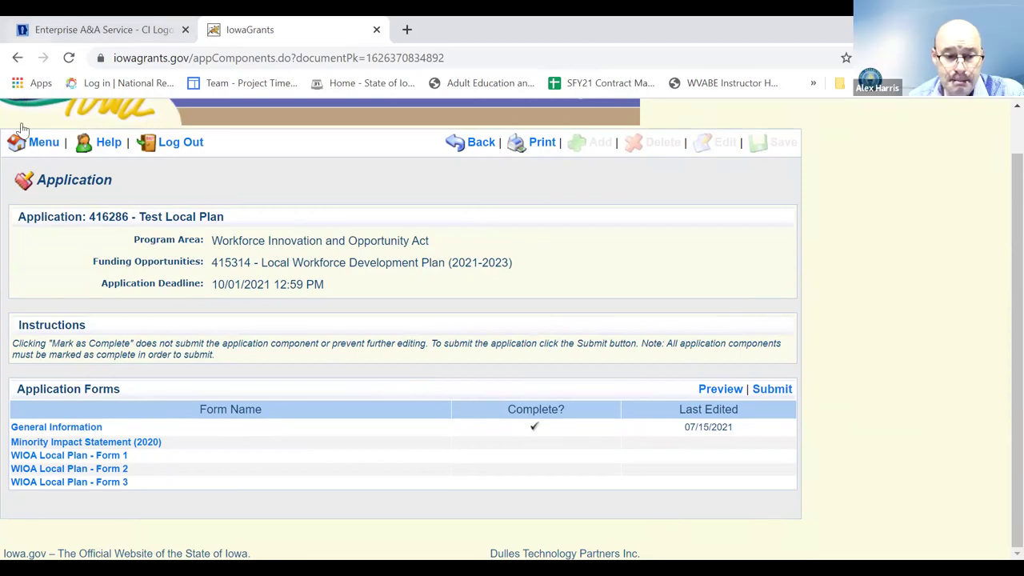
Go back to the Main Menu and choose My Applications.
left_click(40, 144)
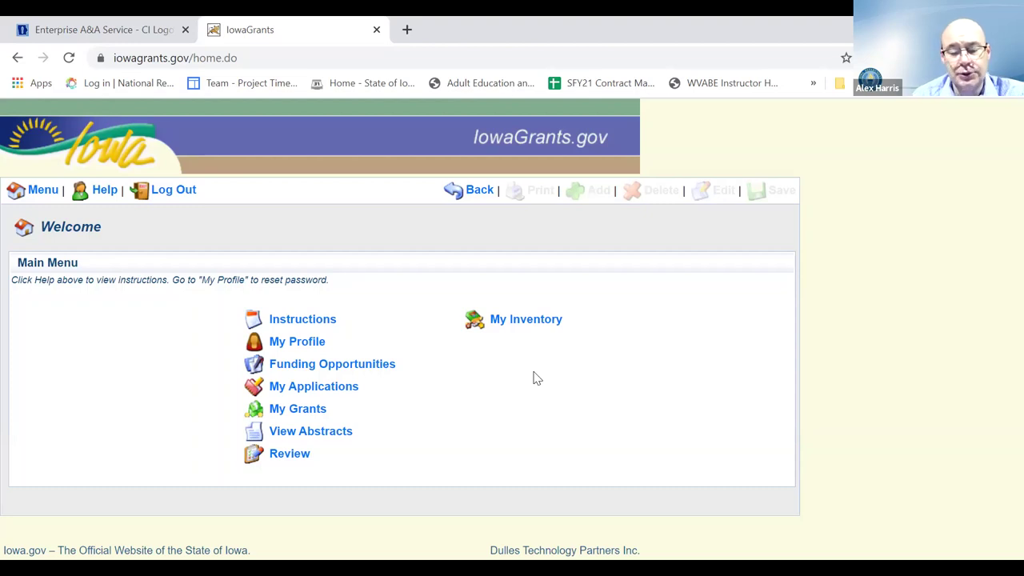
left_click(334, 389)
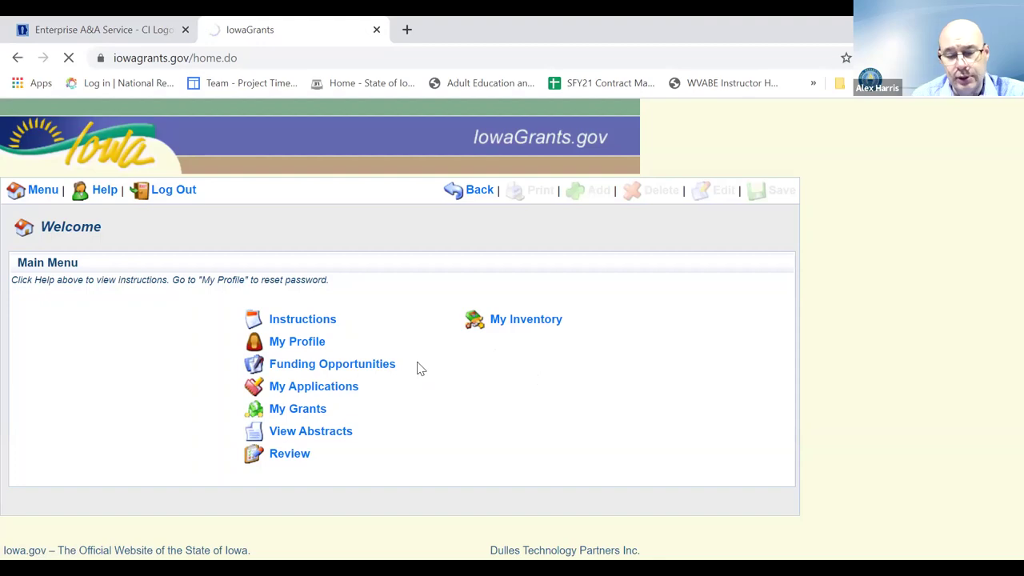
Open Test 2 (416316) and switch its General Information form into edit mode.
scroll(344, 392, "down", 3)
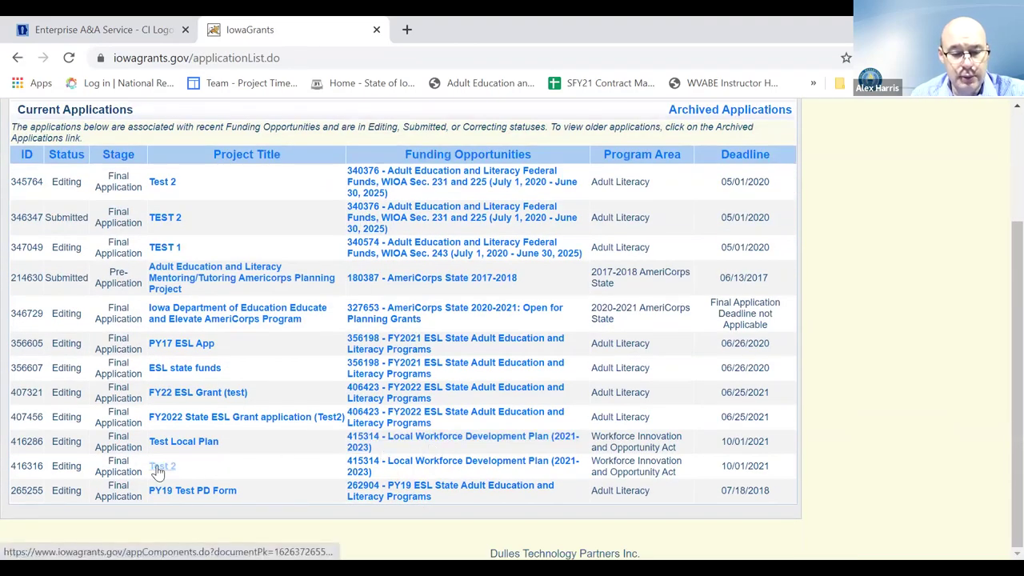
left_click(158, 472)
scroll(338, 373, "down", 1)
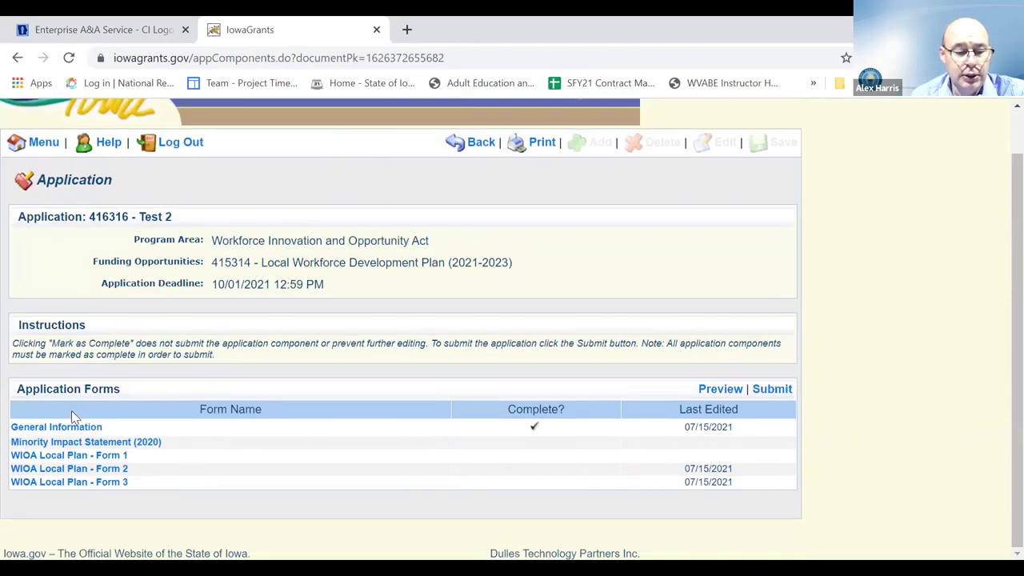
left_click(71, 426)
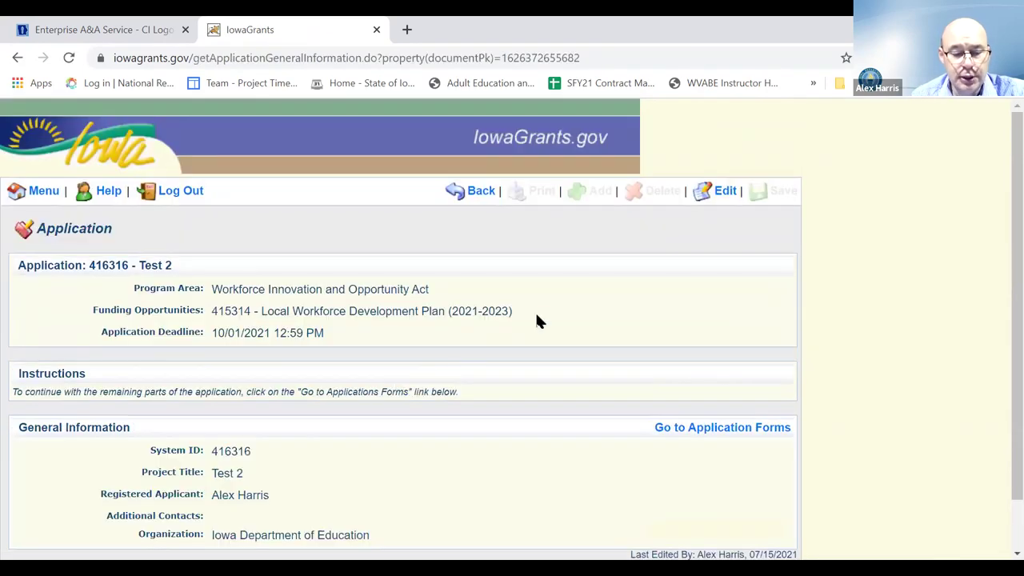
left_click(725, 191)
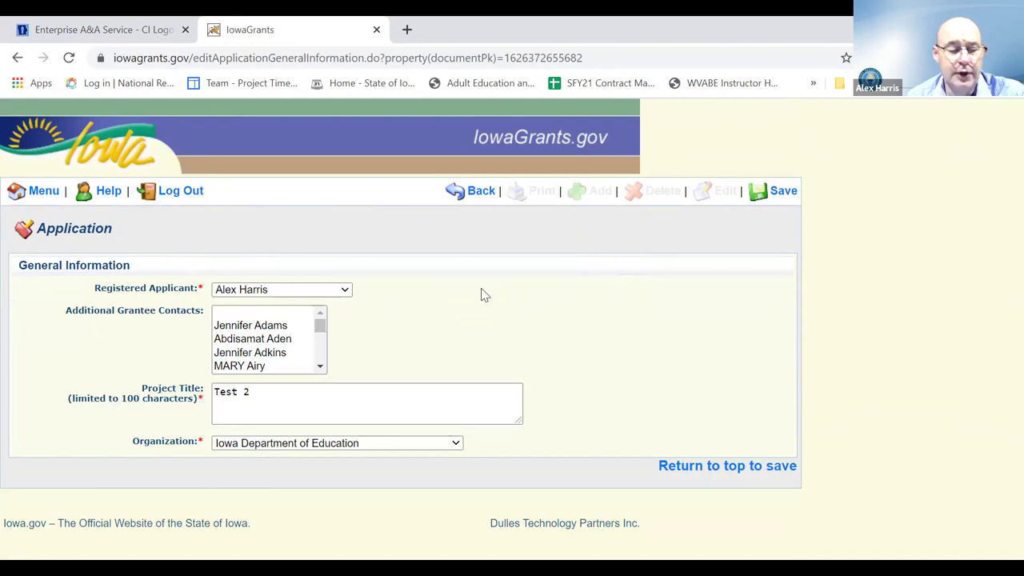
Select several names in the Additional Grantee Contacts list, scrolling the list box to reach more.
left_click(246, 328)
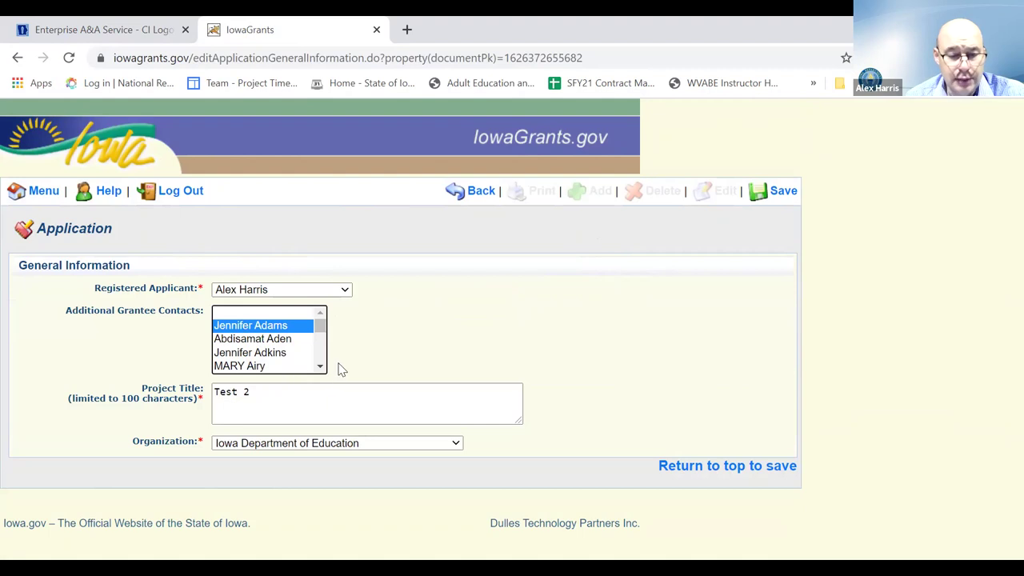
scroll(324, 371, "down", 5)
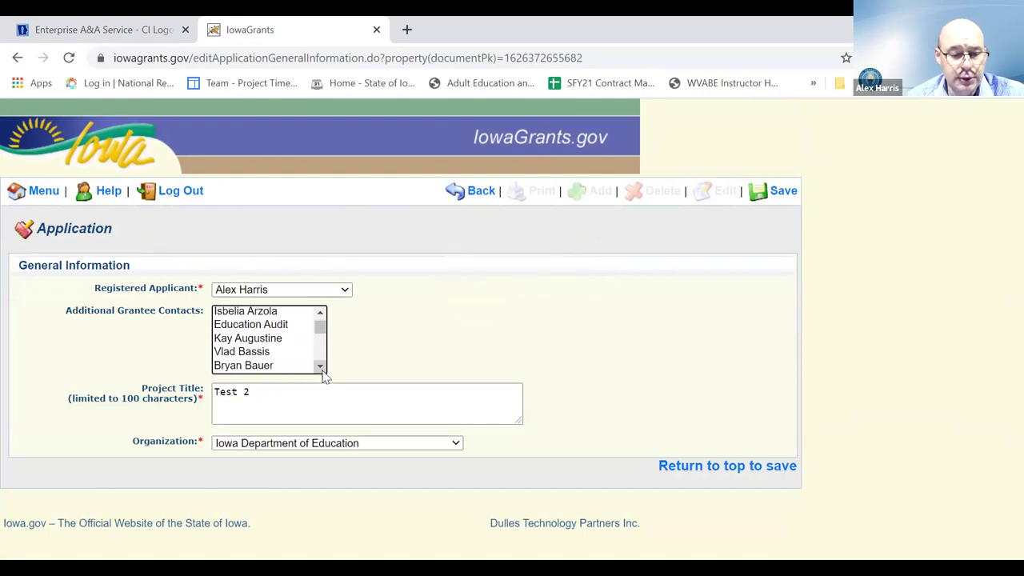
left_click(250, 329)
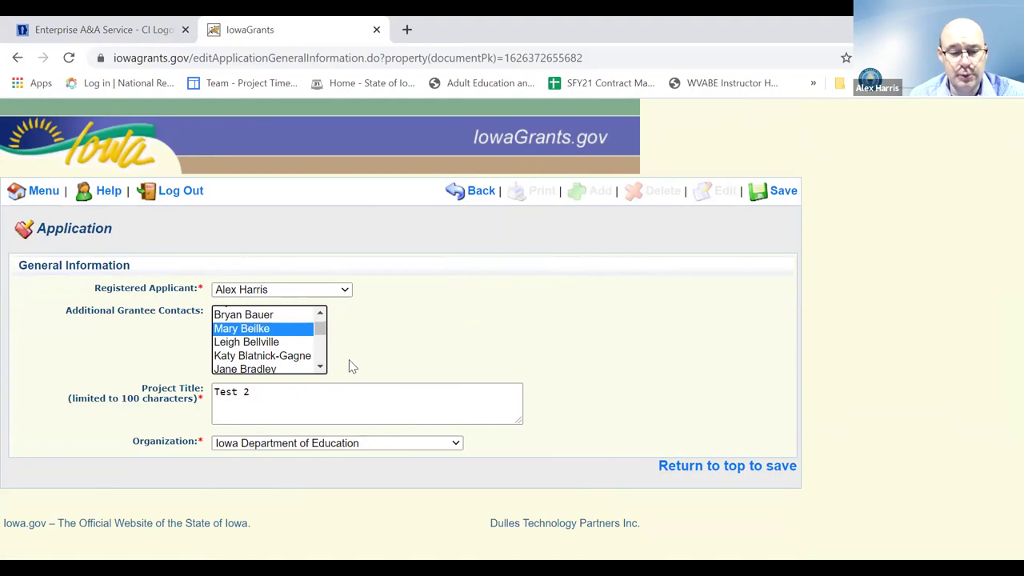
left_click(320, 367)
left_click(320, 367)
left_click(320, 368)
left_click(320, 367)
left_click(320, 367)
left_click(248, 364)
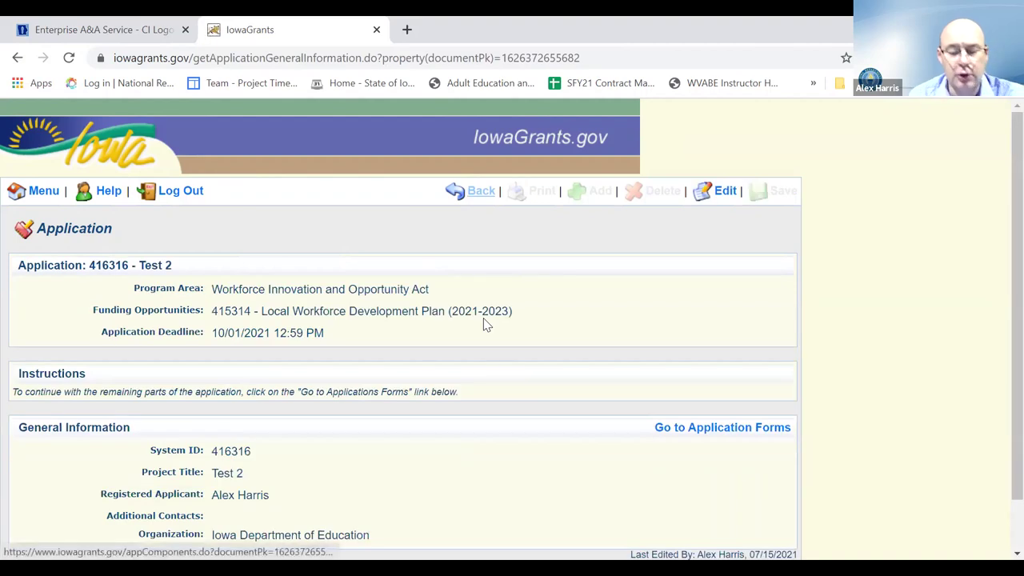
Scroll down the General Information page of application 416316 - Test 2.
scroll(569, 304, "down", 1)
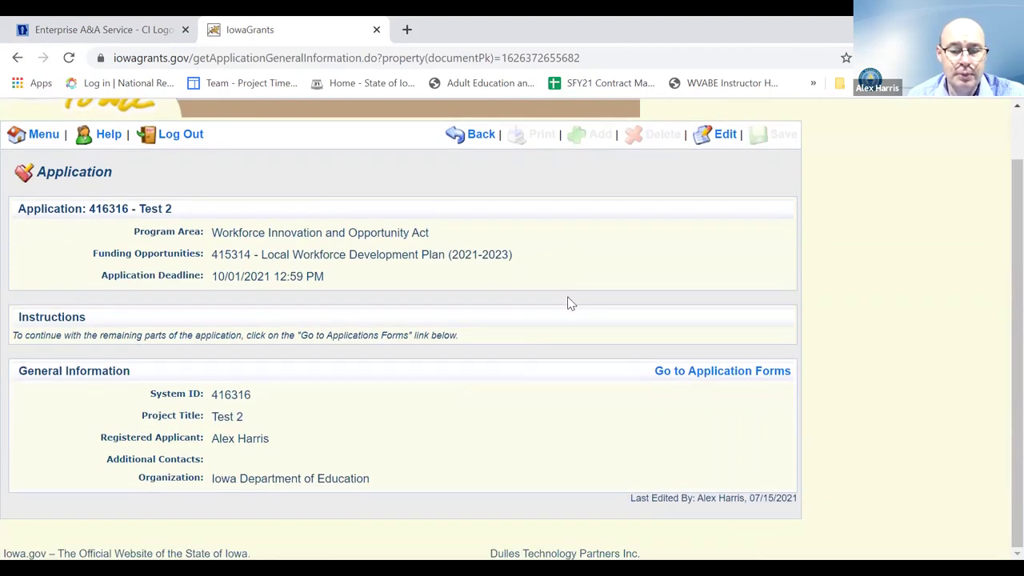